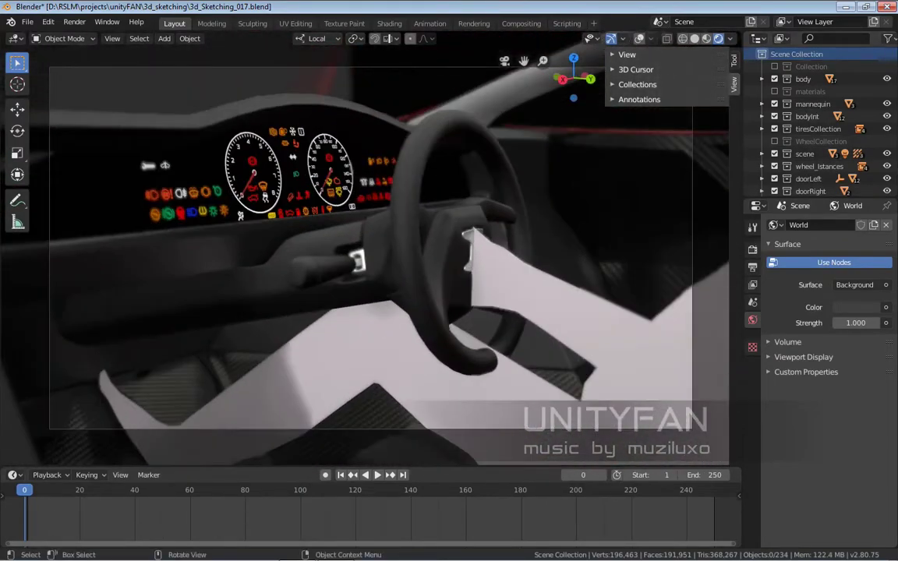
# Orbit around the steering wheel and select its rim
pyautogui.moveTo(366, 249); pyautogui.dragTo(383, 248, button='middle')
pyautogui.click(417, 182)
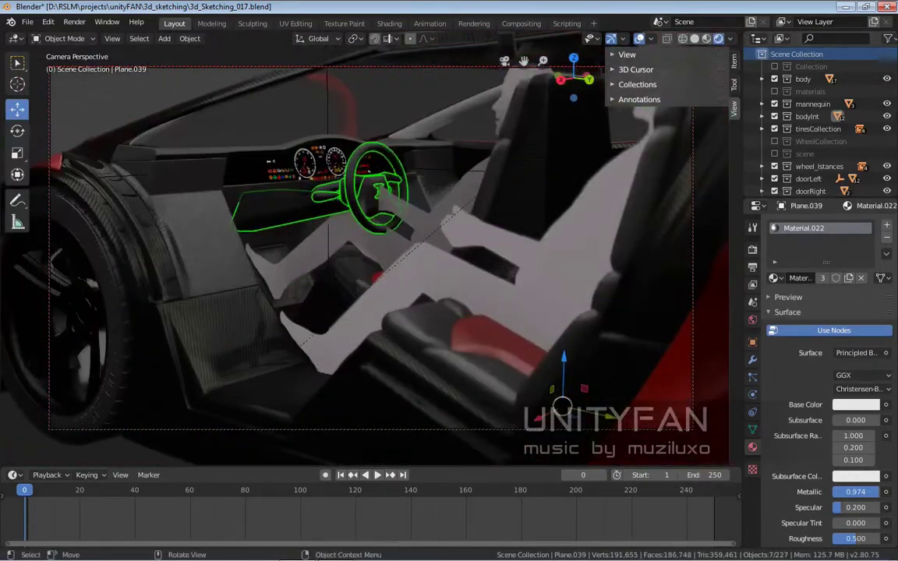
# Confirm the steering wheel move and orbit to see the seated driver
pyautogui.press('Return')
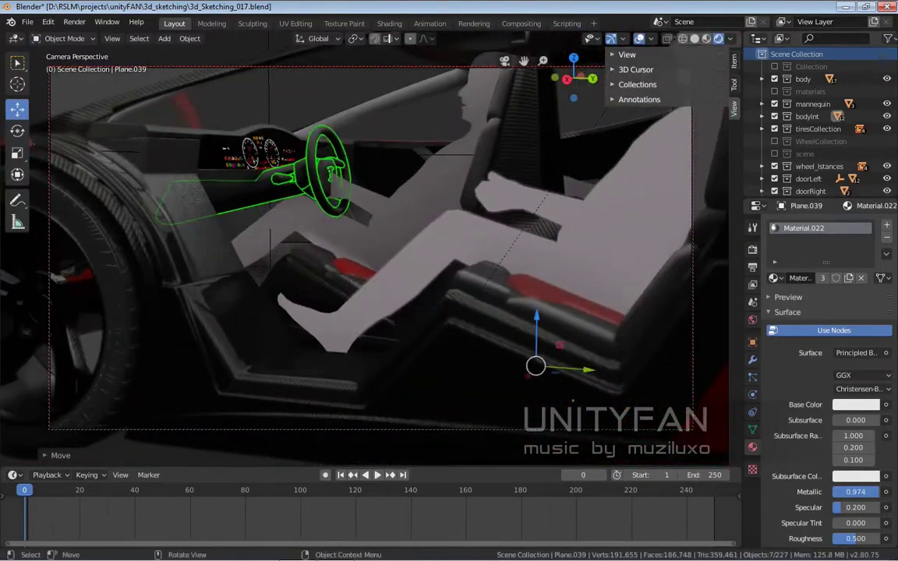
pyautogui.moveTo(374, 234); pyautogui.dragTo(390, 234, button='middle')
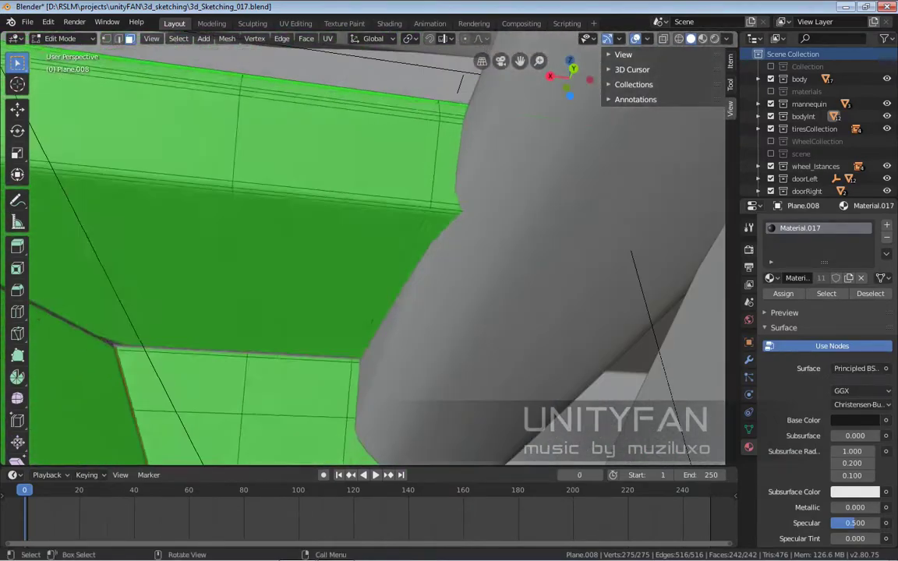
# Show the floor panel's modifier stack and nudge the selected floor geometry slightly
pyautogui.moveTo(363, 242); pyautogui.dragTo(405, 257, button='middle')
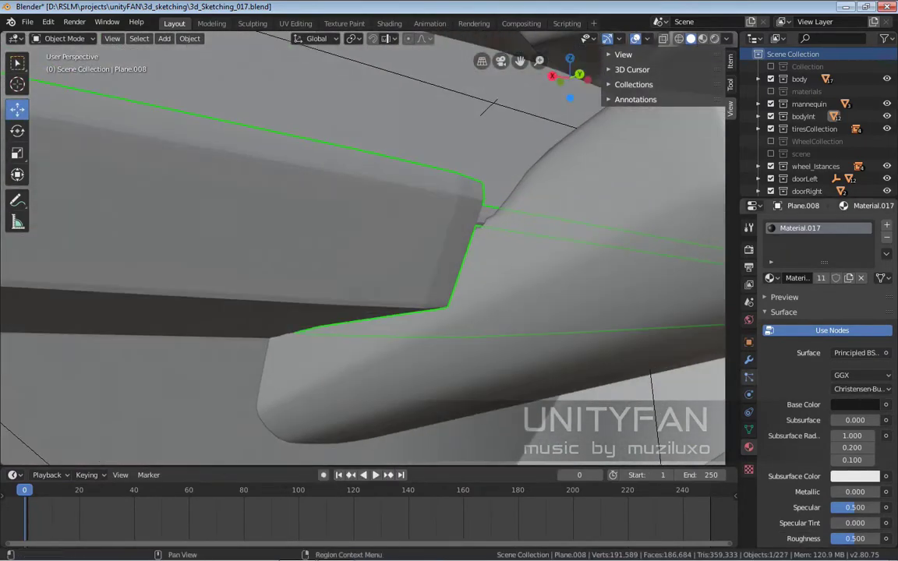
pyautogui.click(749, 359)
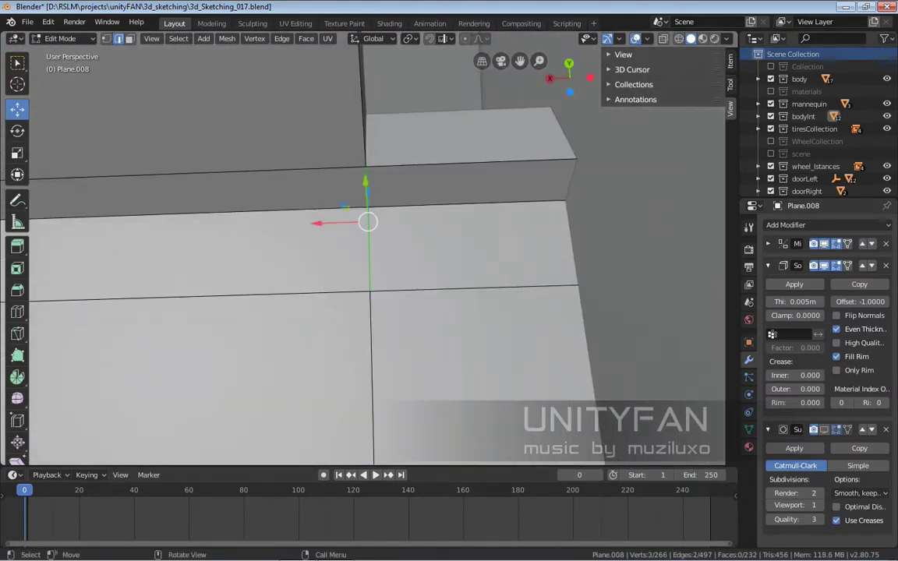
pyautogui.moveTo(368, 222); pyautogui.dragTo(405, 241)
pyautogui.moveTo(384, 270)
pyautogui.mouseDown(button='middle')
pyautogui.moveTo(608, 386)
pyautogui.moveTo(670, 344)
pyautogui.mouseUp(button='middle')
pyautogui.keyDown('ctrl'); pyautogui.click(544, 350); pyautogui.keyUp('ctrl')
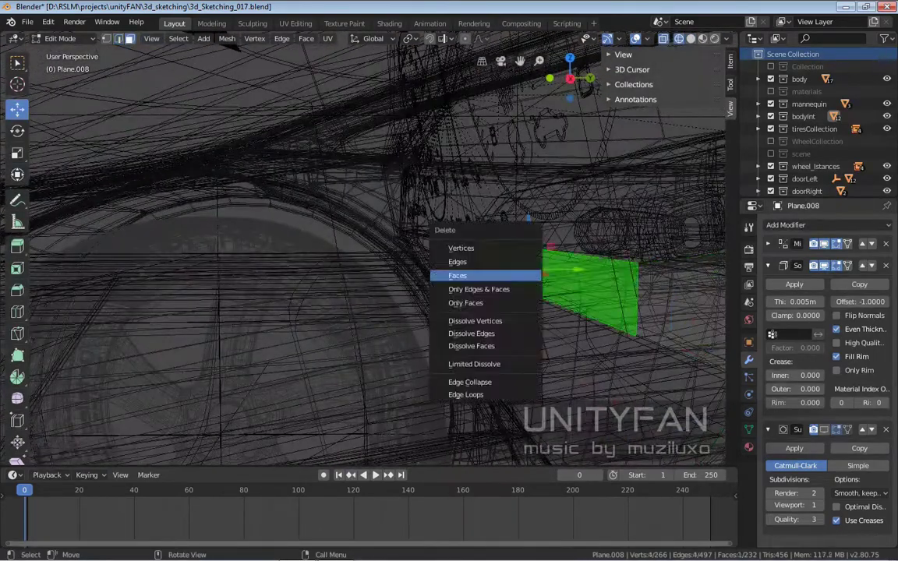
# Delete one face of the floor panel to open a slot
pyautogui.click(472, 276)
pyautogui.press('z')
pyautogui.click(581, 300)
pyautogui.moveTo(582, 301); pyautogui.dragTo(546, 328, button='middle')
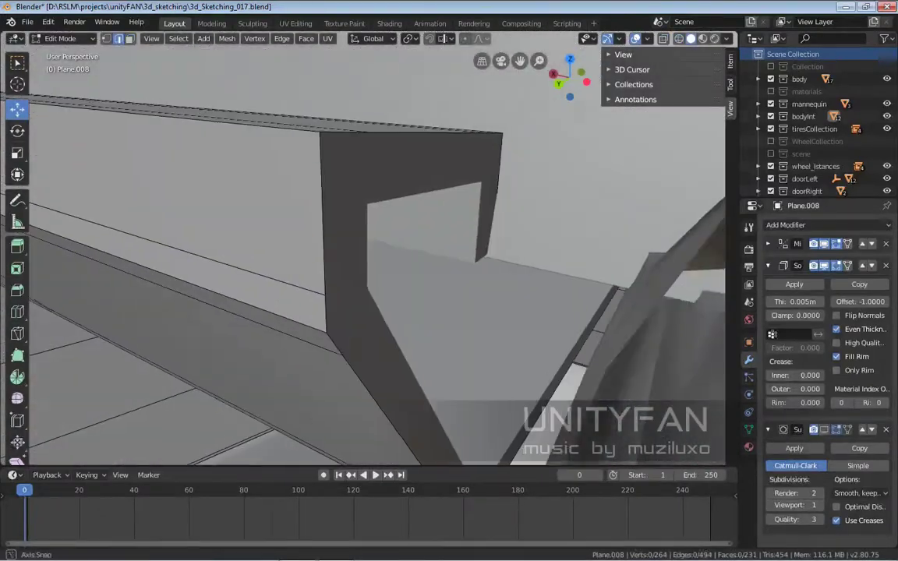
# Select the edges along the slot border and at its corner
pyautogui.click(492, 210)
pyautogui.keyDown('ctrl'); pyautogui.click(460, 234); pyautogui.keyUp('ctrl')
pyautogui.moveTo(460, 234)
pyautogui.mouseDown(button='middle')
pyautogui.moveTo(566, 207)
pyautogui.moveTo(468, 234)
pyautogui.mouseUp(button='middle')
pyautogui.click(373, 235)
pyautogui.keyDown('ctrl'); pyautogui.click(364, 209); pyautogui.keyUp('ctrl')
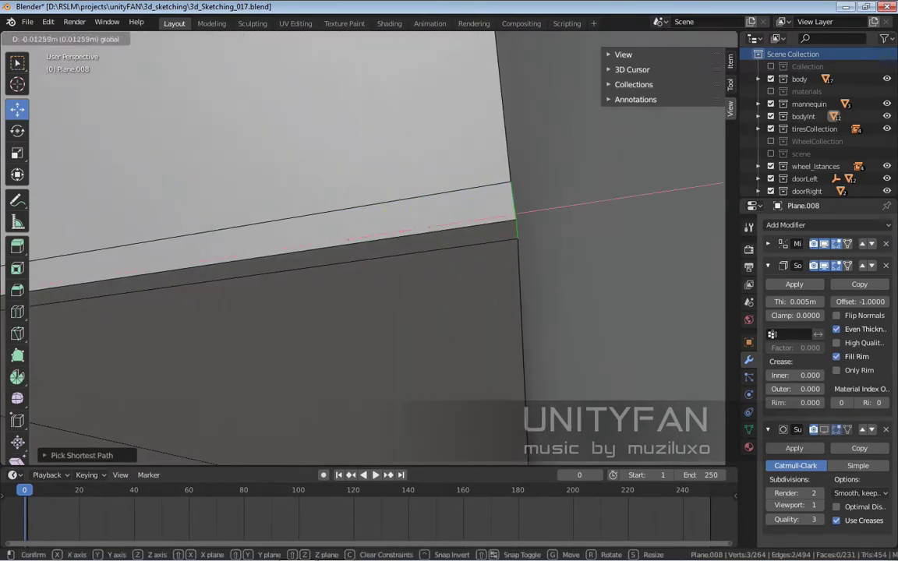
pyautogui.moveTo(364, 208)
pyautogui.mouseDown(button='middle')
pyautogui.moveTo(437, 279)
pyautogui.moveTo(367, 343)
pyautogui.mouseUp(button='middle')
pyautogui.click(368, 248)
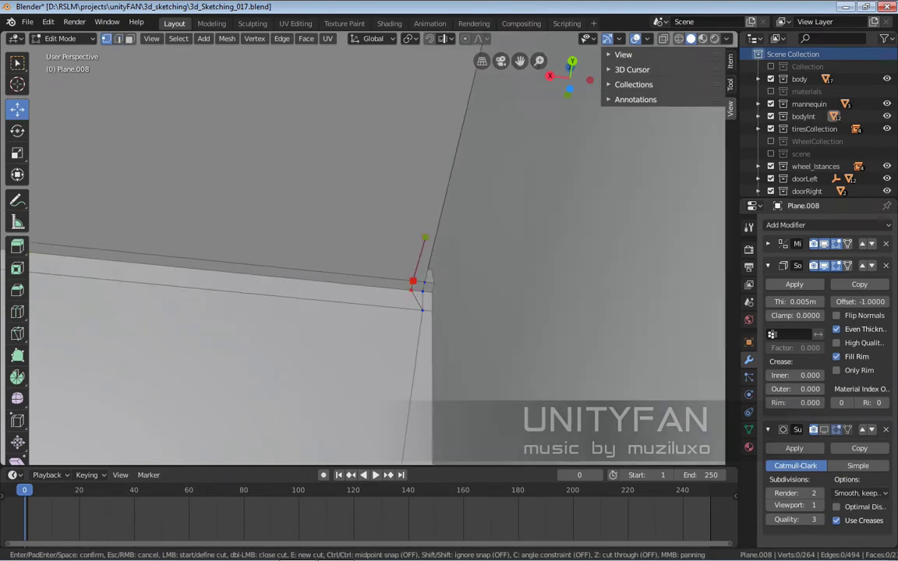
# Knife-cut new edges across the floor corner with see-through display on
pyautogui.scroll(-4, 466, 419)
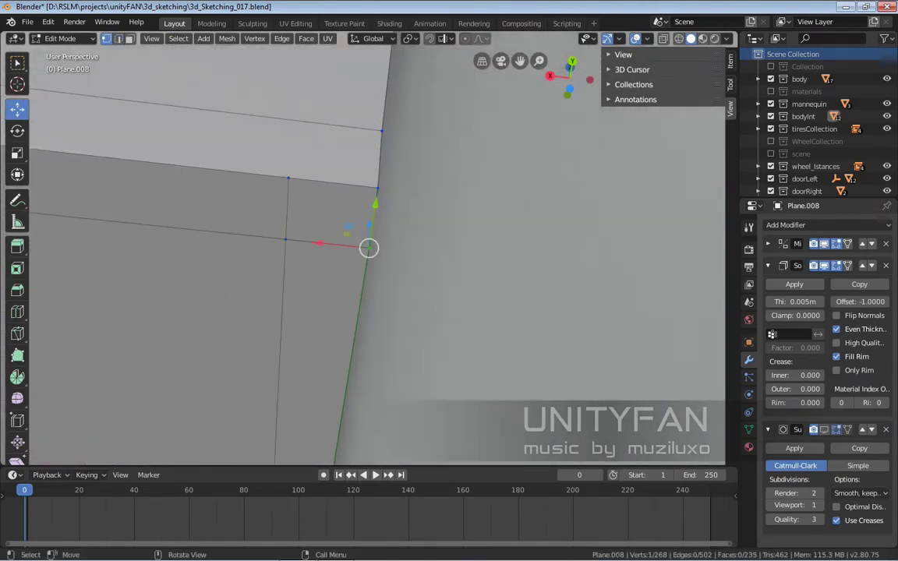
pyautogui.moveTo(369, 248)
pyautogui.mouseDown(button='middle')
pyautogui.moveTo(417, 360)
pyautogui.moveTo(465, 406)
pyautogui.moveTo(577, 203)
pyautogui.mouseUp(button='middle')
pyautogui.press('k')
pyautogui.press('Return')
pyautogui.hotkey('alt', 'z')
pyautogui.press('k')
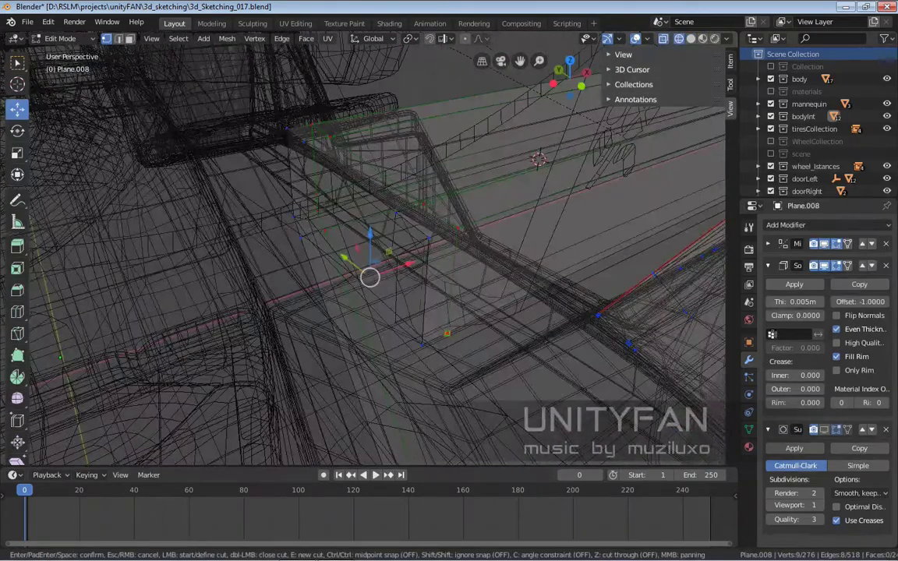
pyautogui.press('Return')
# Delete the face enclosed by the cut, turn off see-through and leave Edit Mode
pyautogui.moveTo(370, 277)
pyautogui.mouseDown(button='middle')
pyautogui.moveTo(165, 284)
pyautogui.moveTo(172, 209)
pyautogui.moveTo(117, 184)
pyautogui.mouseUp(button='middle')
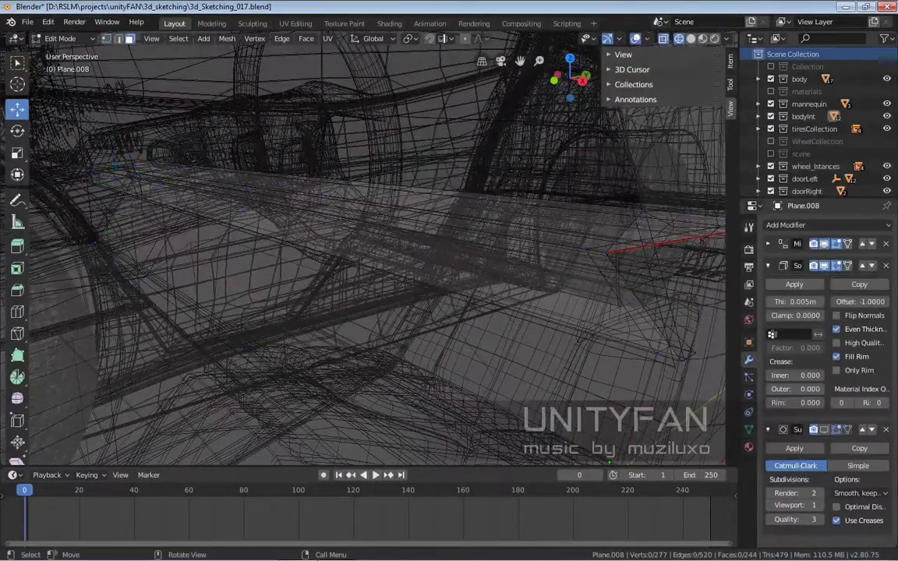
pyautogui.click(249, 197)
pyautogui.moveTo(249, 197); pyautogui.dragTo(555, 224, button='middle')
pyautogui.press('x')
pyautogui.click(345, 215)
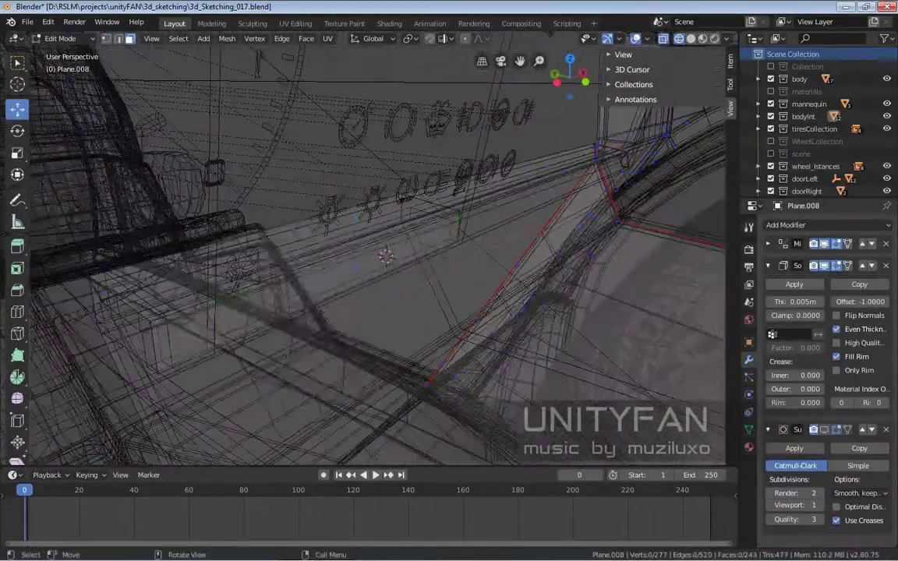
pyautogui.moveTo(386, 257)
pyautogui.mouseDown(button='middle')
pyautogui.moveTo(351, 234)
pyautogui.moveTo(328, 234)
pyautogui.mouseUp(button='middle')
pyautogui.hotkey('shift', 'z')
pyautogui.press('Tab')
pyautogui.press('Tab')
pyautogui.press('Tab')
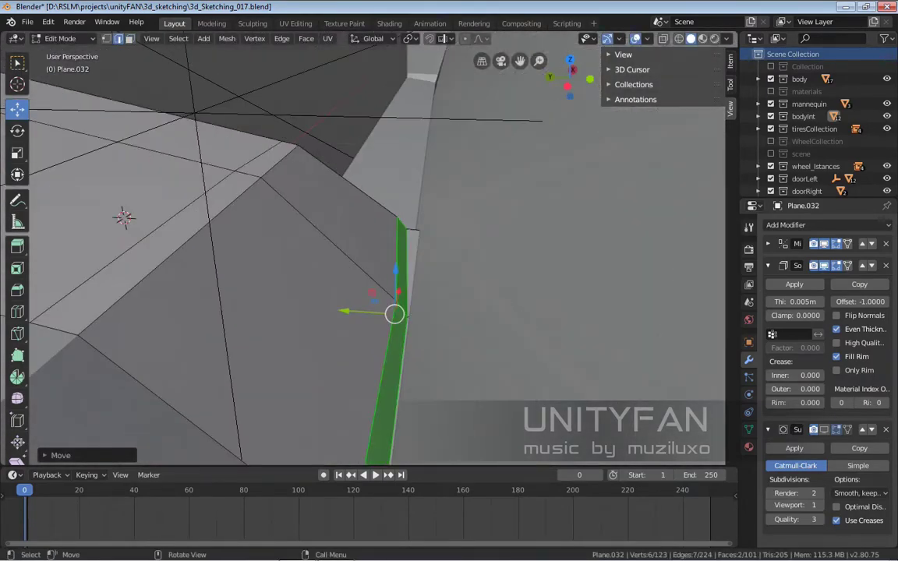
# Move the edge strip along the Y axis and return to Object Mode
pyautogui.press('g')
pyautogui.press('y')
pyautogui.moveTo(363, 250); pyautogui.dragTo(374, 234, button='middle')
pyautogui.press('Tab')
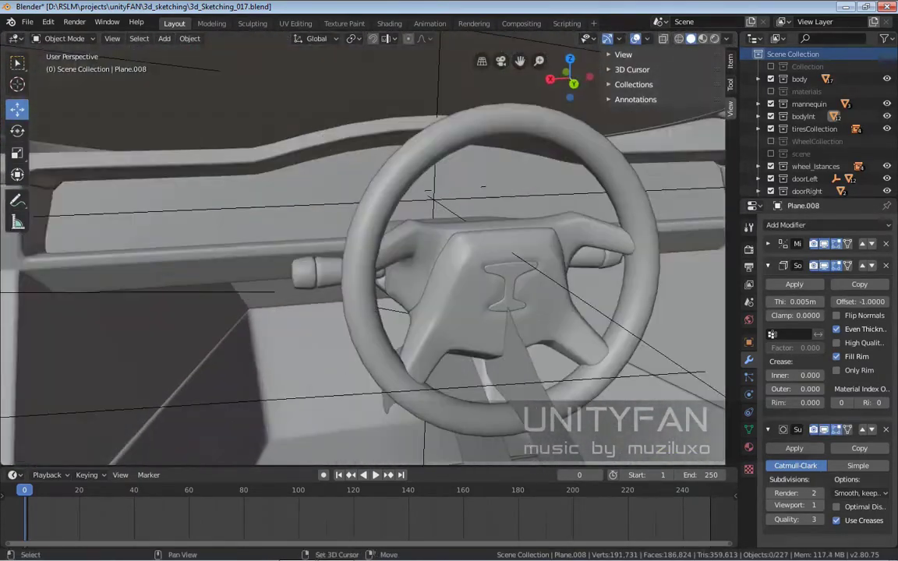
# Switch the viewport to Rendered shading
pyautogui.press('z')
pyautogui.click(397, 222)
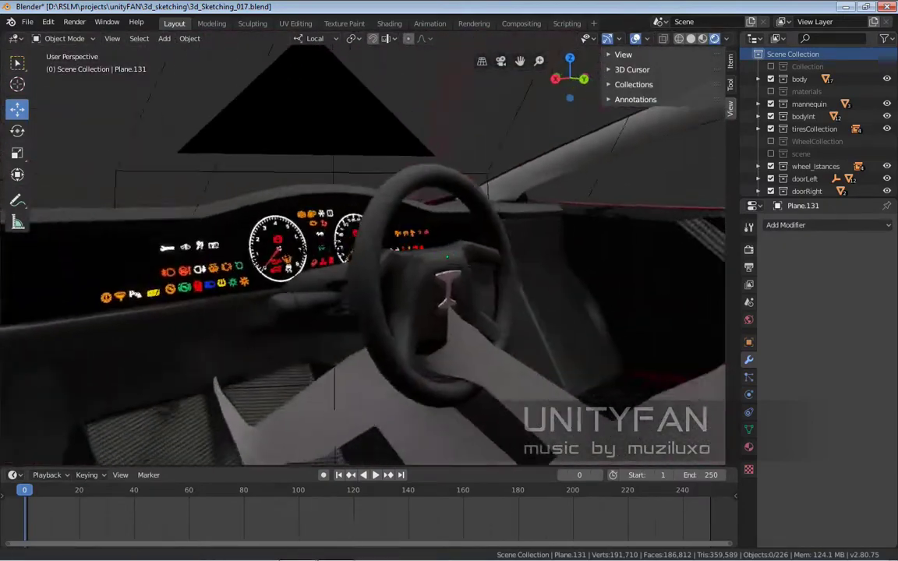
# Scale the steering wheel rim up slightly and select additional edge loops around it
pyautogui.click(373, 281)
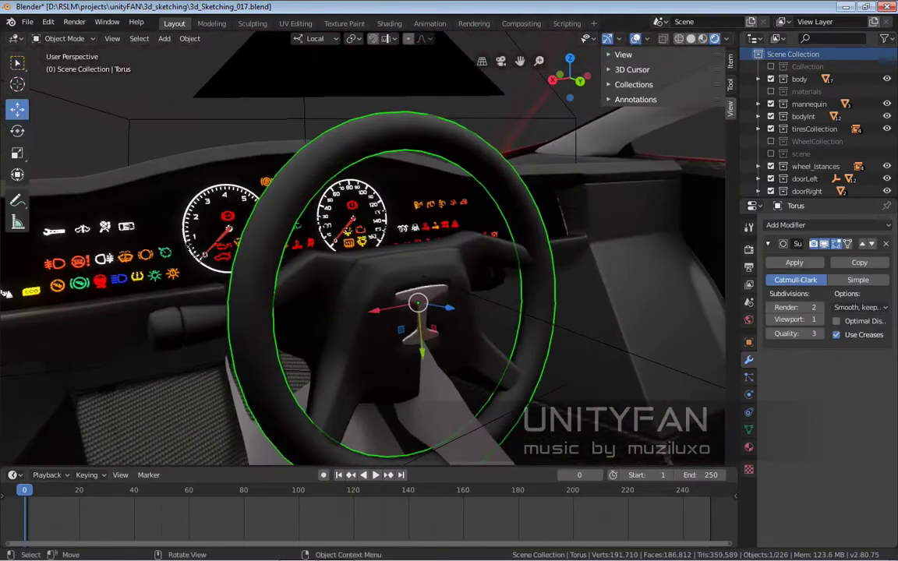
pyautogui.press('Tab')
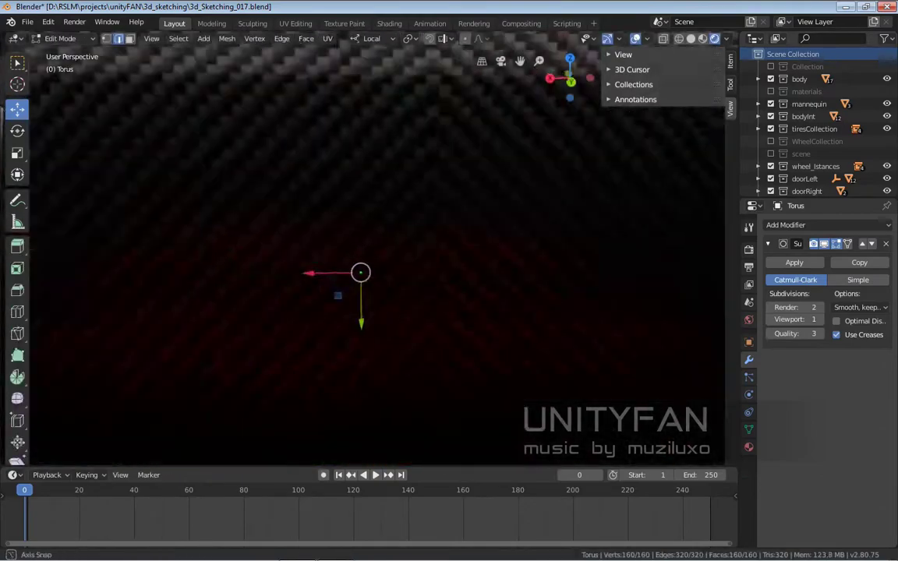
pyautogui.press('s')
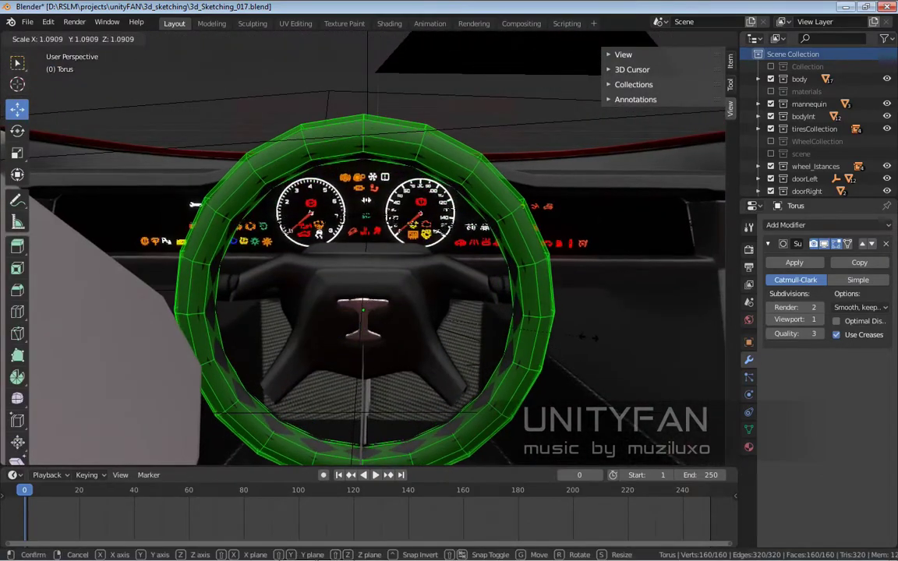
pyautogui.press('Return')
pyautogui.moveTo(363, 312)
pyautogui.mouseDown(button='middle')
pyautogui.moveTo(3, 303)
pyautogui.moveTo(437, 296)
pyautogui.moveTo(437, 195)
pyautogui.moveTo(397, 281)
pyautogui.mouseUp(button='middle')
pyautogui.keyDown('alt'); pyautogui.keyDown('shift'); pyautogui.click(347, 125); pyautogui.keyUp('shift'); pyautogui.keyUp('alt')
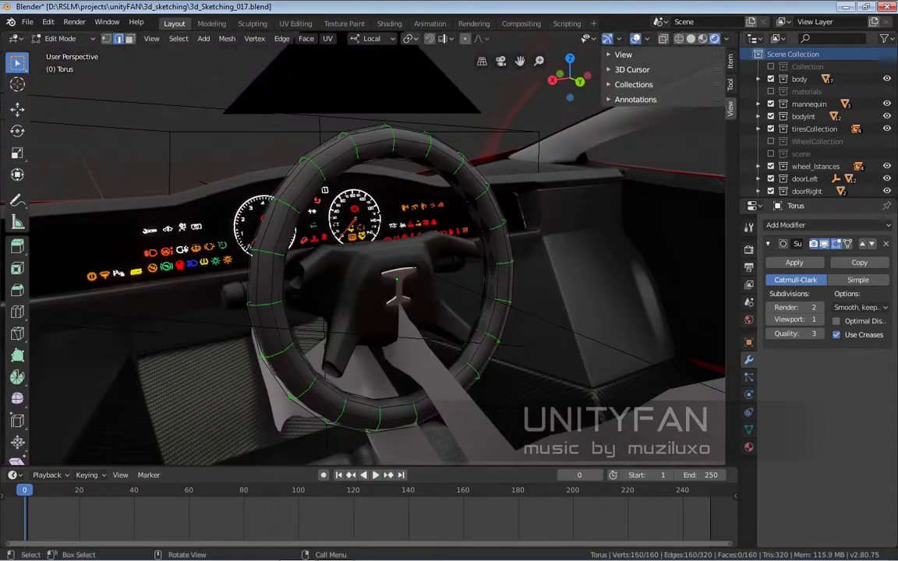
# Change the pivot point, shrink the selected rim loops and leave Edit Mode
pyautogui.click(409, 38)
pyautogui.click(399, 92)
pyautogui.moveTo(399, 92)
pyautogui.mouseDown(button='middle')
pyautogui.moveTo(248, 238)
pyautogui.moveTo(221, 243)
pyautogui.mouseUp(button='middle')
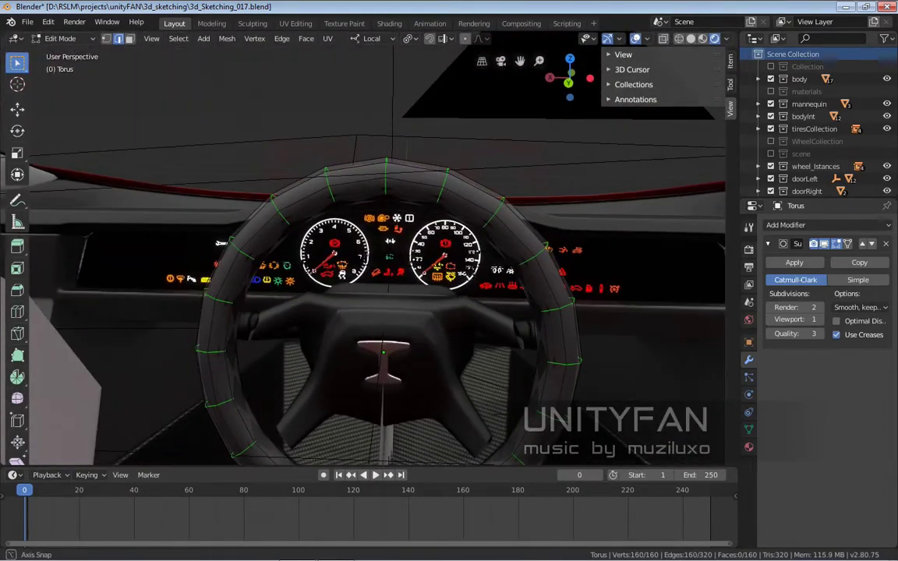
pyautogui.press('s')
pyautogui.click(221, 243)
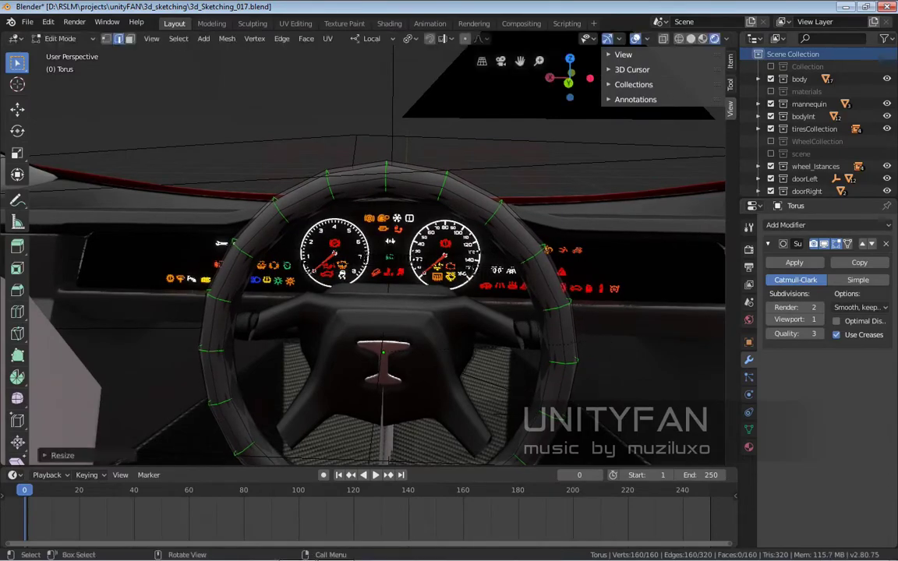
pyautogui.press('Tab')
# Select the steering column part and move its geometry
pyautogui.moveTo(220, 243); pyautogui.dragTo(351, 257, button='middle')
pyautogui.scroll(5, 421, 301)
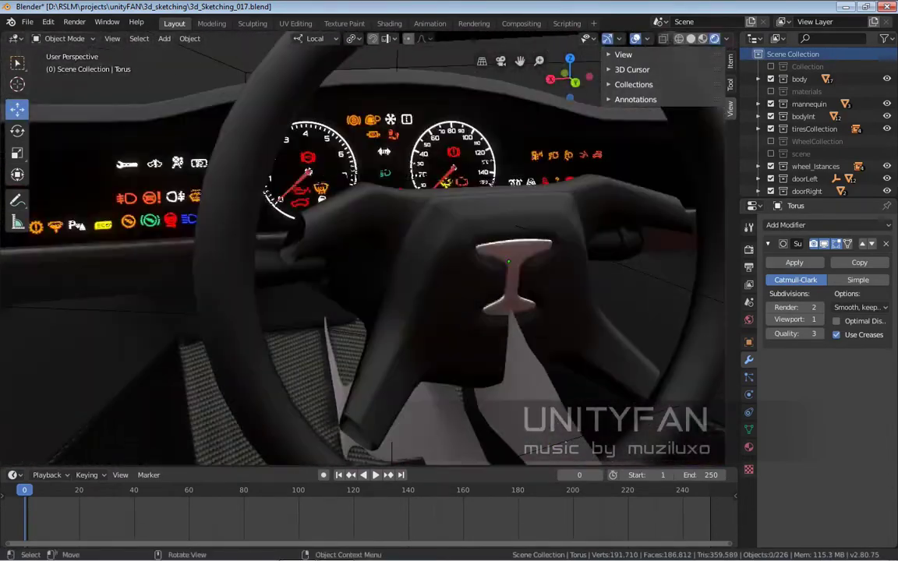
pyautogui.press('Tab')
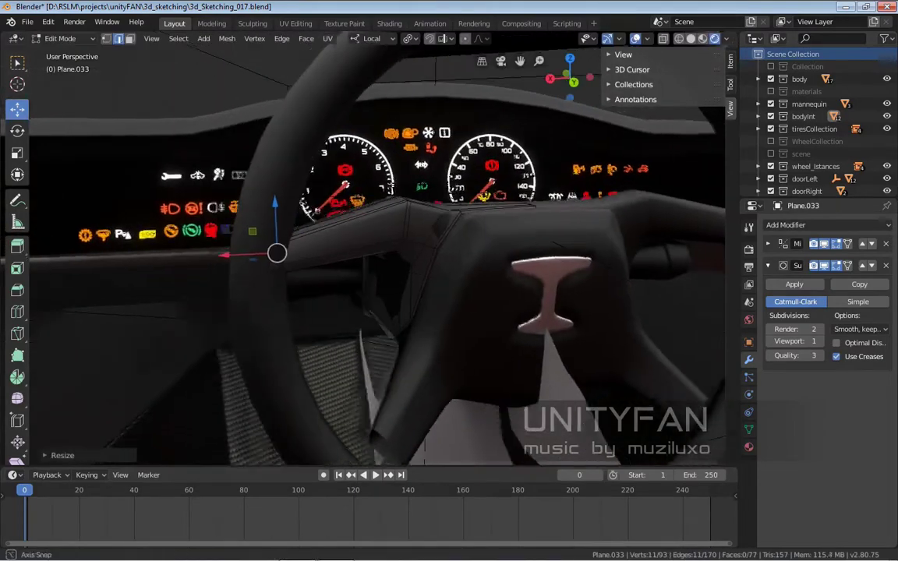
pyautogui.press('Tab')
pyautogui.click(468, 249)
pyautogui.scroll(4, 468, 250)
pyautogui.press('Tab')
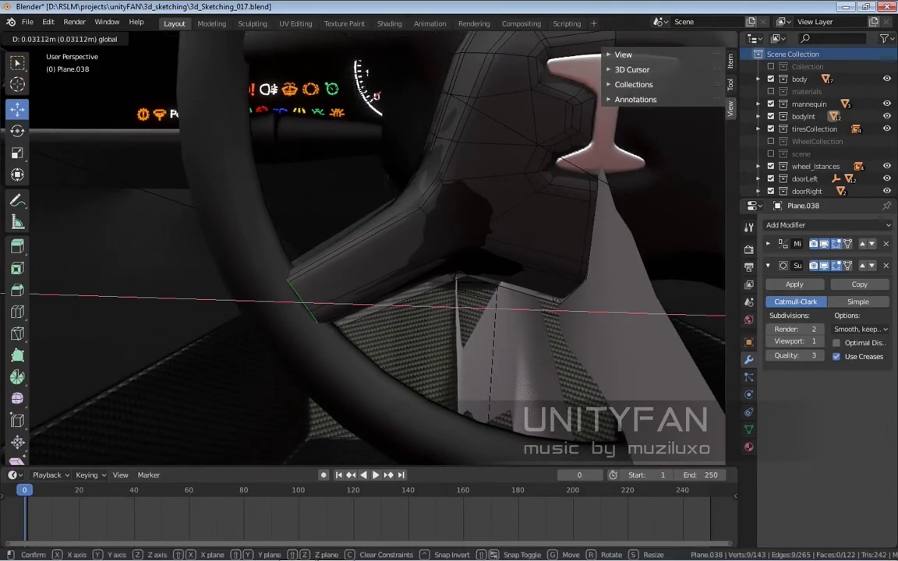
pyautogui.click(490, 421)
pyautogui.scroll(-4, 490, 421)
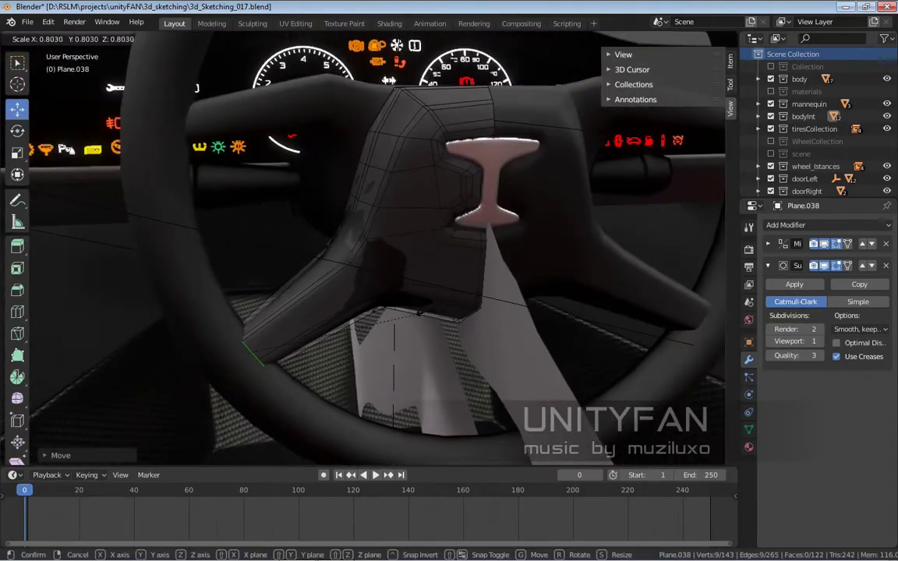
# Cancel the scaling, apply a constrained move to hub piece Plane.038 and return to Object Mode
pyautogui.rightClick(389, 80)
pyautogui.moveTo(388, 81); pyautogui.dragTo(468, 195, button='middle')
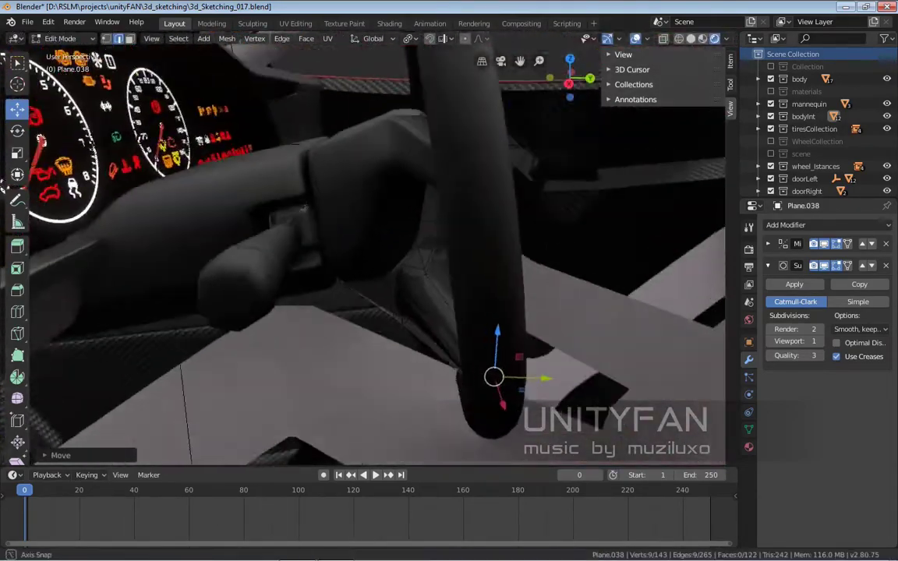
pyautogui.moveTo(4, 187); pyautogui.dragTo(291, 119, button='middle')
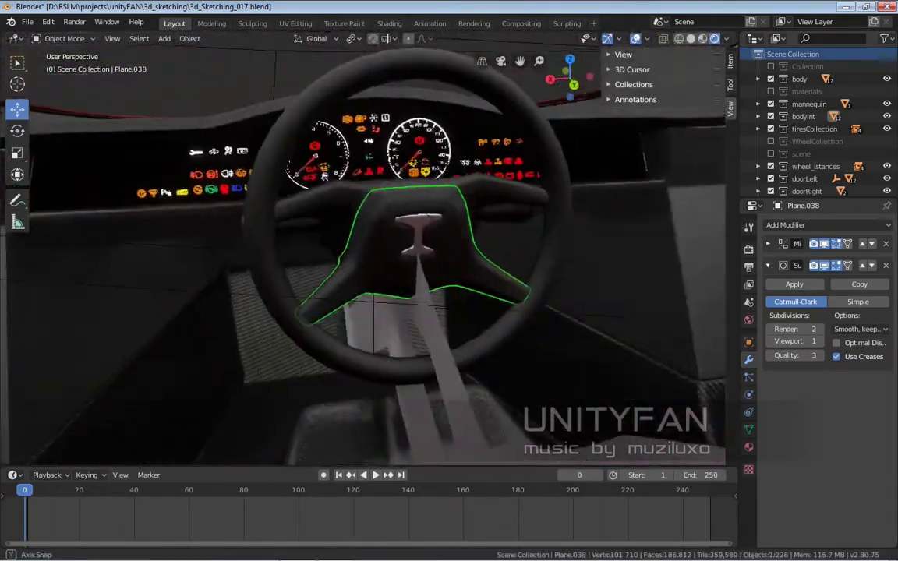
pyautogui.scroll(3, 290, 118)
pyautogui.press('Return')
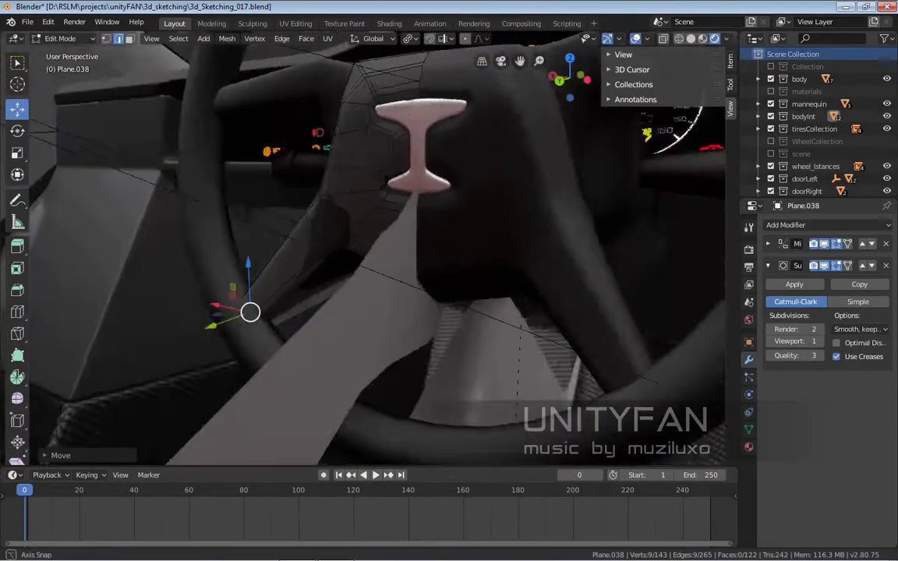
pyautogui.moveTo(250, 311); pyautogui.dragTo(365, 305, button='middle')
pyautogui.scroll(2, 396, 301)
pyautogui.press('Tab')
pyautogui.scroll(-5, 363, 248)
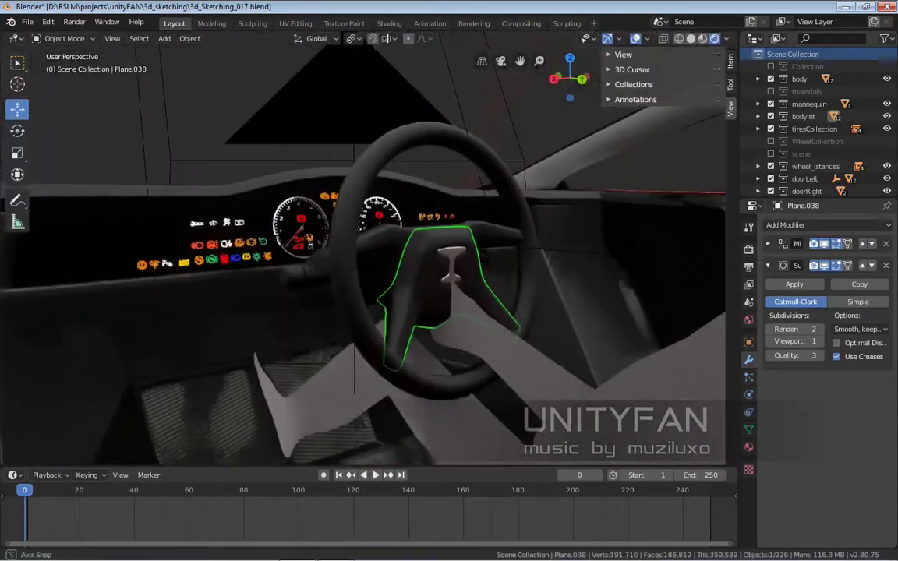
pyautogui.moveTo(363, 247)
pyautogui.mouseDown(button='middle')
pyautogui.moveTo(296, 258)
pyautogui.moveTo(367, 234)
pyautogui.mouseUp(button='middle')
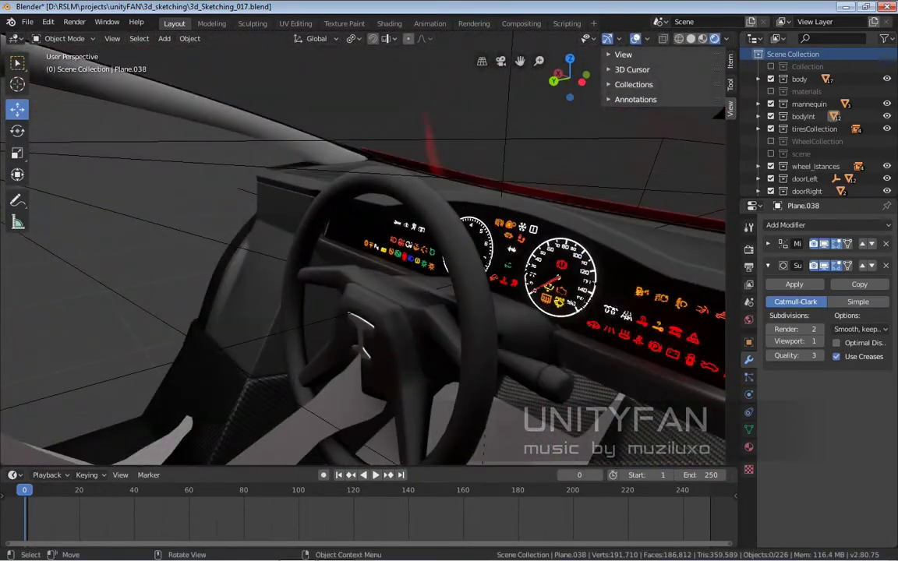
pyautogui.moveTo(363, 352)
pyautogui.mouseDown(button='middle')
pyautogui.moveTo(436, 328)
pyautogui.moveTo(453, 312)
pyautogui.mouseUp(button='middle')
pyautogui.scroll(3, 436, 328)
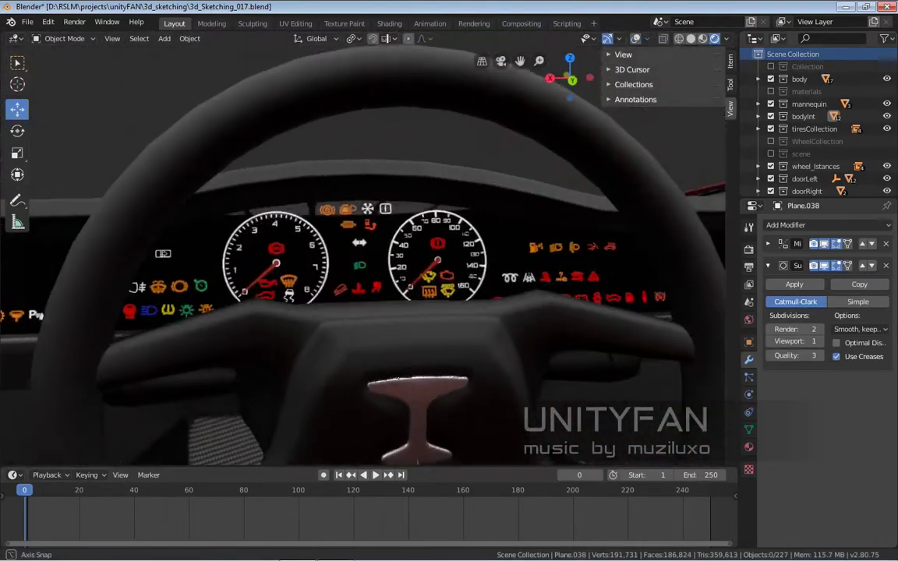
# Orbit back around the steering wheel and down toward the footwell
pyautogui.moveTo(181, 247); pyautogui.dragTo(204, 248, button='middle')
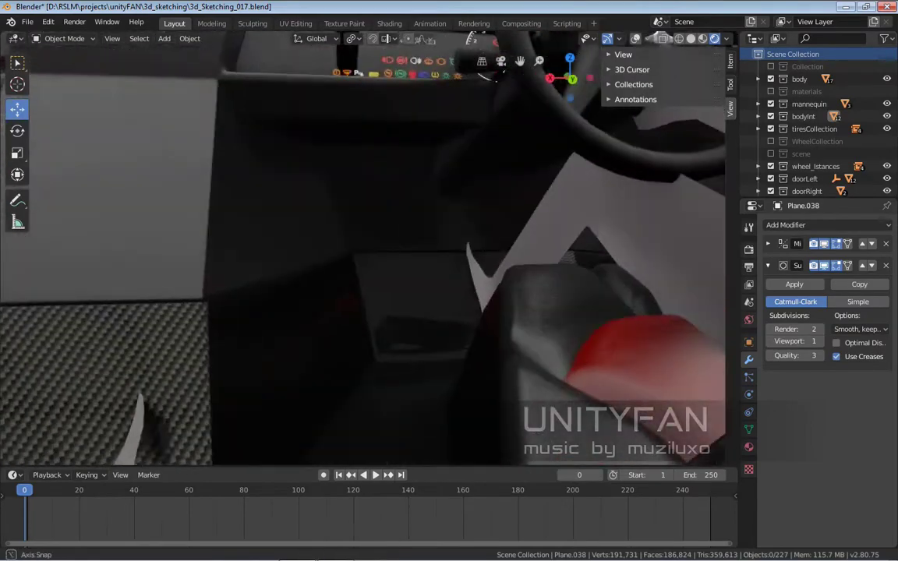
pyautogui.moveTo(204, 248)
pyautogui.mouseDown(button='middle')
pyautogui.moveTo(195, 156)
pyautogui.moveTo(199, 234)
pyautogui.mouseUp(button='middle')
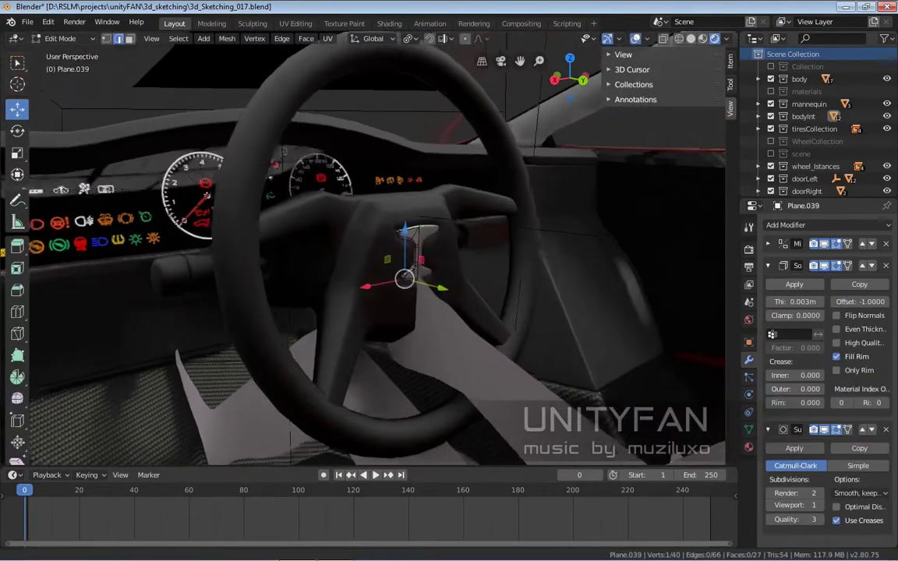
# Place the duplicated hub piece and frame it in the view
pyautogui.moveTo(199, 234); pyautogui.dragTo(257, 234, button='middle')
pyautogui.press('Return')
pyautogui.press('KP_Decimal')
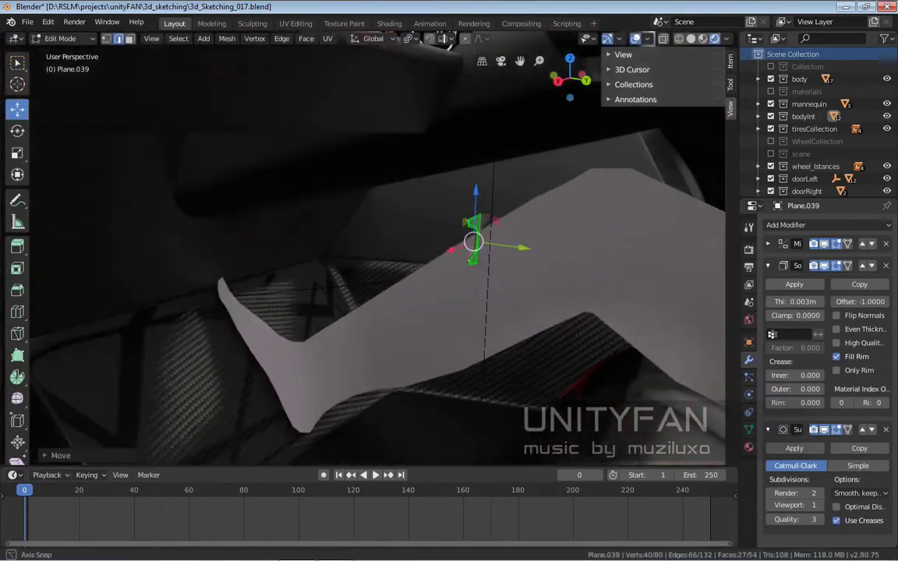
pyautogui.press('Return')
pyautogui.scroll(-2, 819, 125)
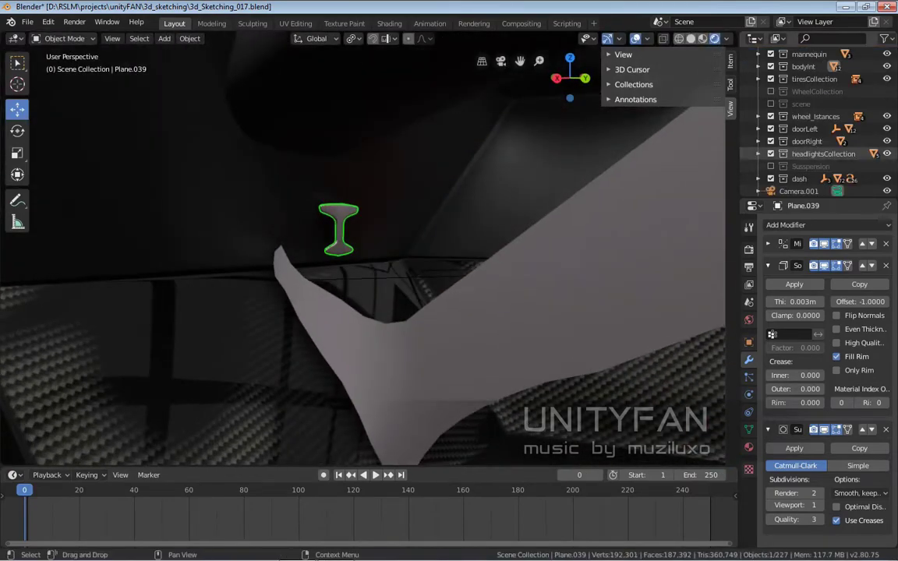
pyautogui.press('KP_Decimal')
pyautogui.scroll(3, 374, 234)
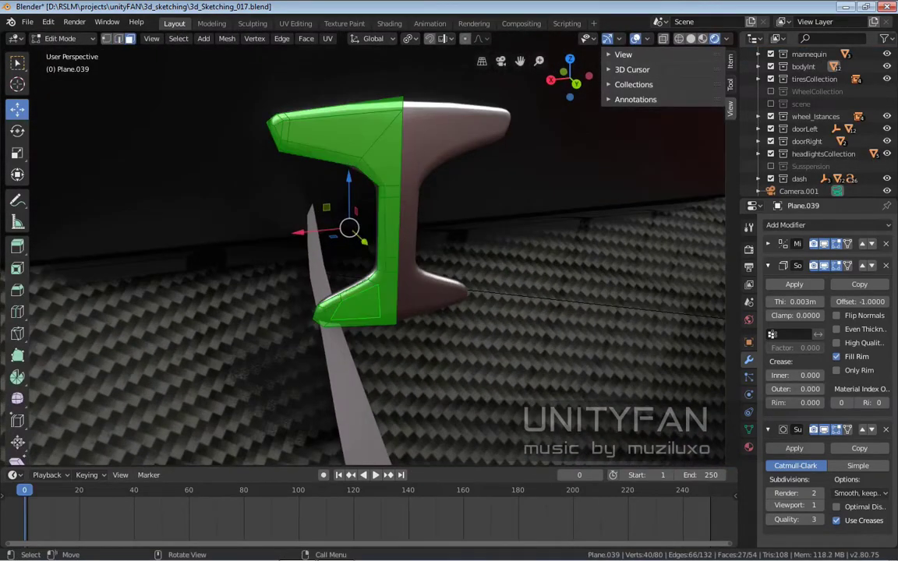
# Isolate one face strip and lower it along Z to the footwell floor
pyautogui.click(380, 231)
pyautogui.moveTo(375, 234); pyautogui.dragTo(437, 234, button='middle')
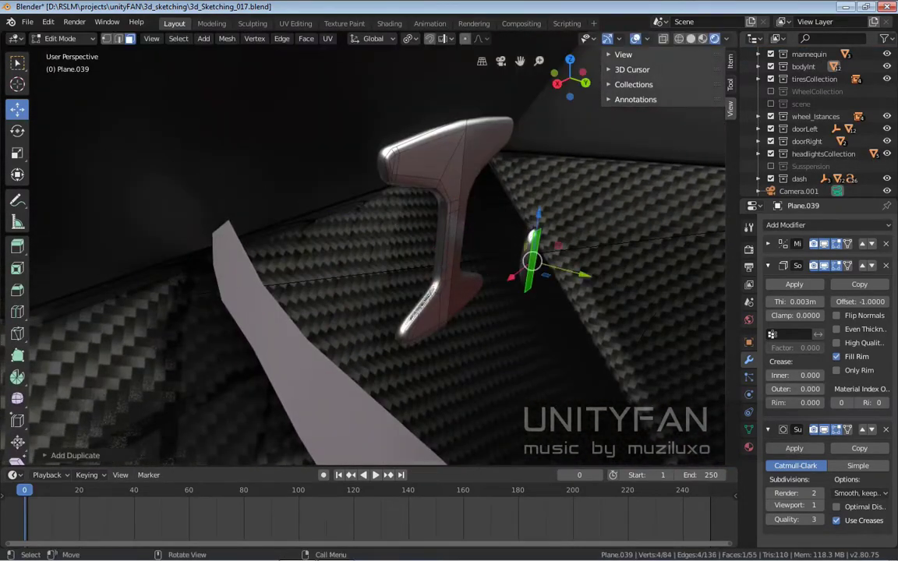
pyautogui.press('h')
pyautogui.moveTo(374, 234); pyautogui.dragTo(437, 249, button='middle')
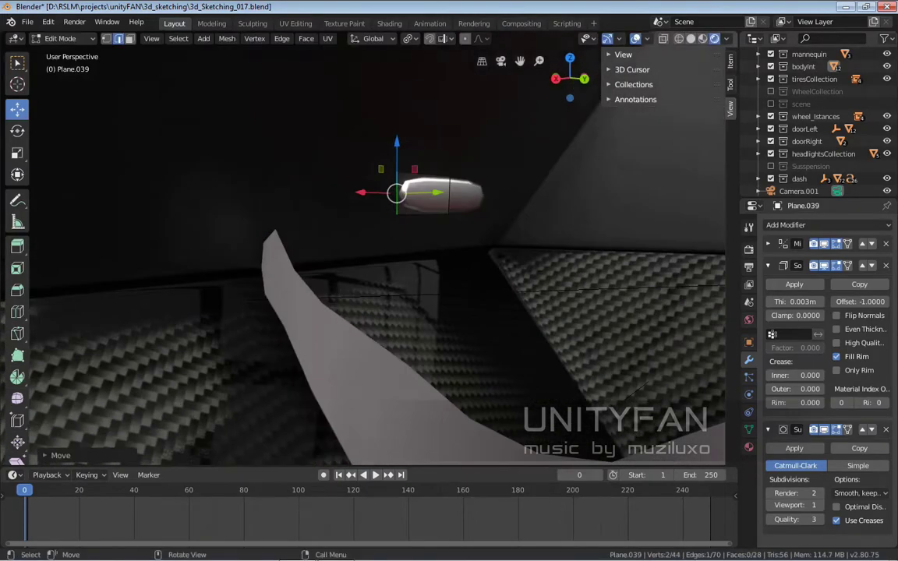
pyautogui.press('g')
pyautogui.press('z')
pyautogui.press('Return')
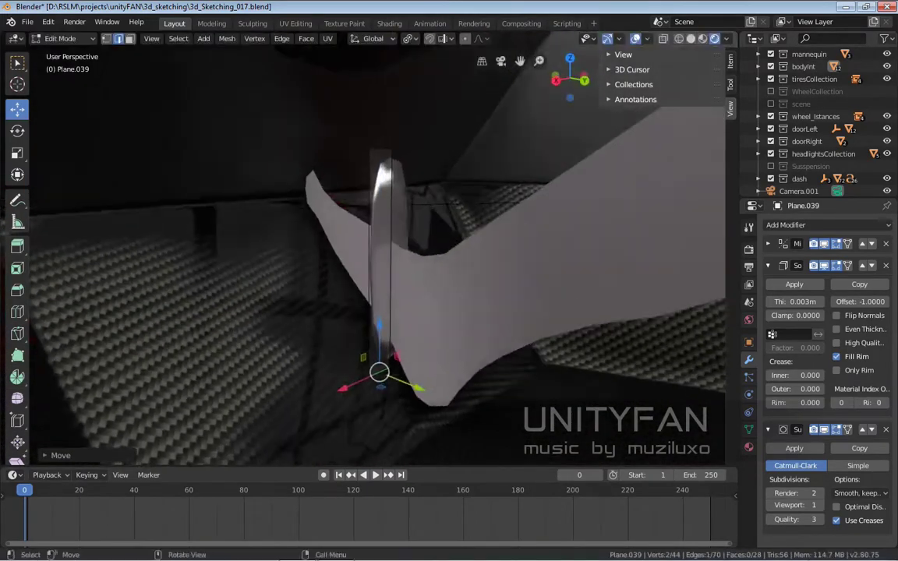
# Shift the strip along Y, leave Edit Mode and show it alone in Local View
pyautogui.moveTo(374, 234)
pyautogui.mouseDown(button='middle')
pyautogui.moveTo(422, 218)
pyautogui.moveTo(421, 250)
pyautogui.moveTo(328, 234)
pyautogui.moveTo(359, 218)
pyautogui.moveTo(406, 226)
pyautogui.moveTo(389, 250)
pyautogui.moveTo(366, 249)
pyautogui.mouseUp(button='middle')
pyautogui.press('g')
pyautogui.press('y')
pyautogui.press('Return')
pyautogui.press('Tab')
pyautogui.rightClick(312, 205)
pyautogui.click(312, 205)
pyautogui.press('KP_Divide')
# Separate the strip into its own object and set its origin to the 3D cursor
pyautogui.press('Tab')
pyautogui.moveTo(421, 226); pyautogui.dragTo(449, 209, button='middle')
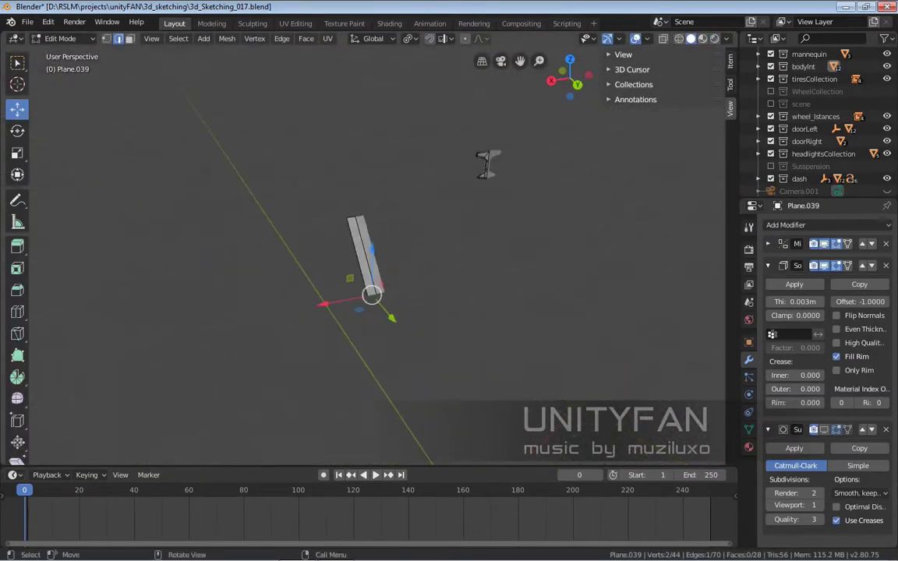
pyautogui.click(308, 228)
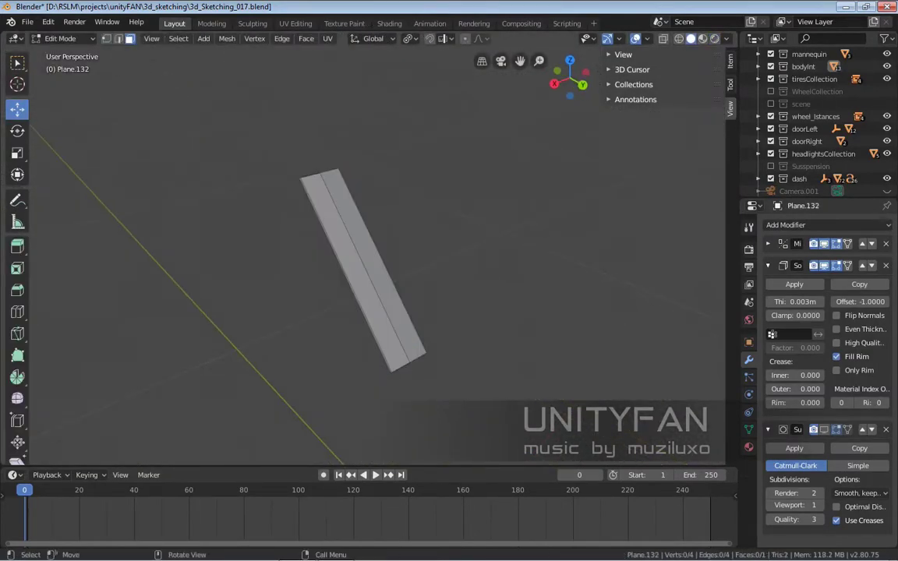
pyautogui.press('Tab')
pyautogui.click(155, 38)
pyautogui.click(343, 92)
pyautogui.moveTo(351, 234)
pyautogui.mouseDown(button='middle')
pyautogui.moveTo(406, 218)
pyautogui.moveTo(351, 234)
pyautogui.moveTo(366, 226)
pyautogui.moveTo(389, 242)
pyautogui.moveTo(413, 234)
pyautogui.moveTo(406, 241)
pyautogui.mouseUp(button='middle')
pyautogui.press('Tab')
# Cut the strip lengthwise and extend a checker selection across its grid faces
pyautogui.press('Tab')
pyautogui.hotkey('alt', 'a')
pyautogui.press('Tab')
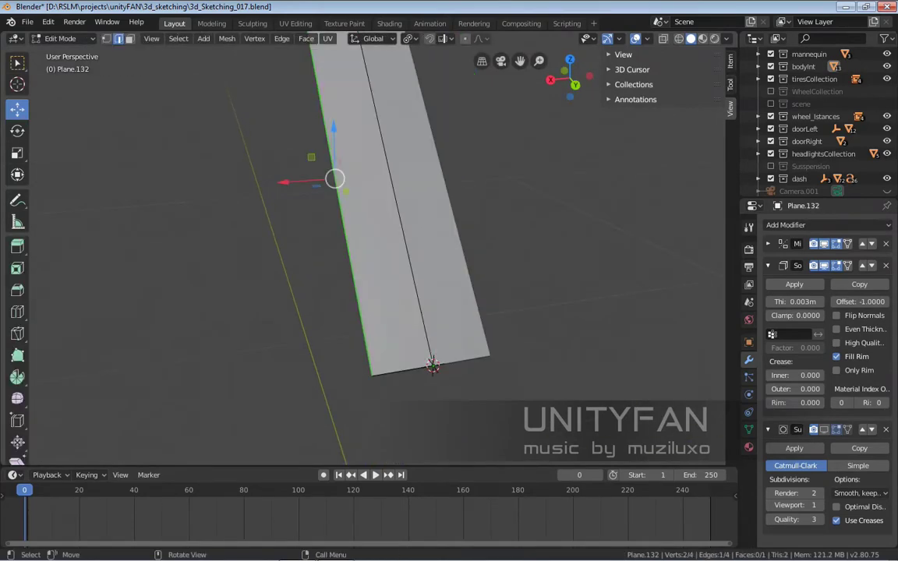
pyautogui.click(449, 396)
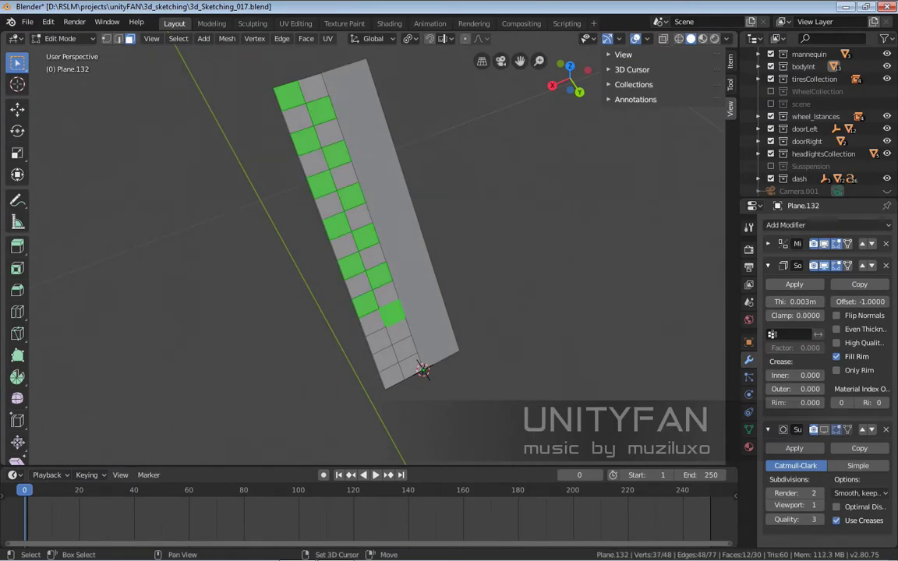
pyautogui.moveTo(424, 369); pyautogui.dragTo(437, 344, button='middle')
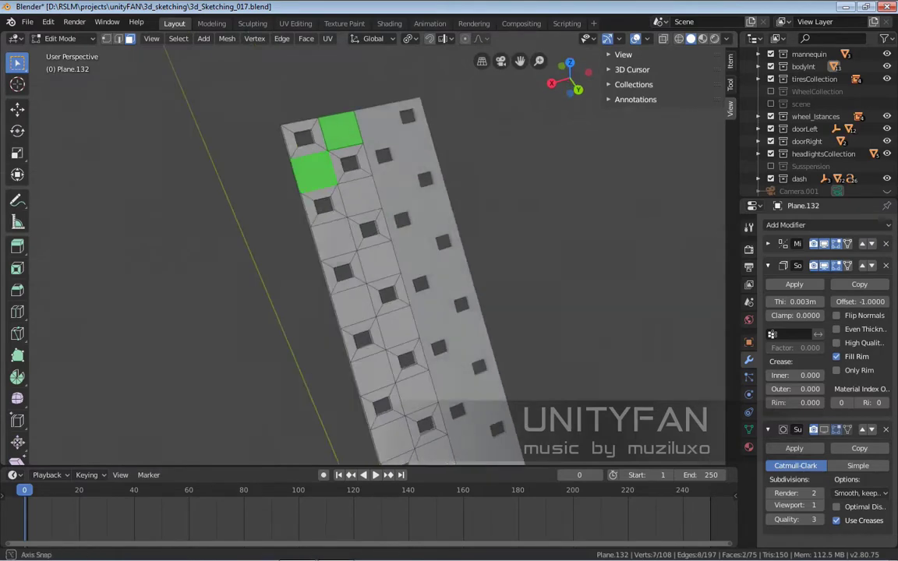
pyautogui.press('shift+ctrl+KP_Add')
pyautogui.press('shift+ctrl+KP_Add')
pyautogui.press('shift+ctrl+KP_Add')
pyautogui.press('shift+ctrl+KP_Add')
pyautogui.press('shift+ctrl+KP_Add')
pyautogui.press('shift+ctrl+KP_Add')
pyautogui.press('shift+ctrl+KP_Add')
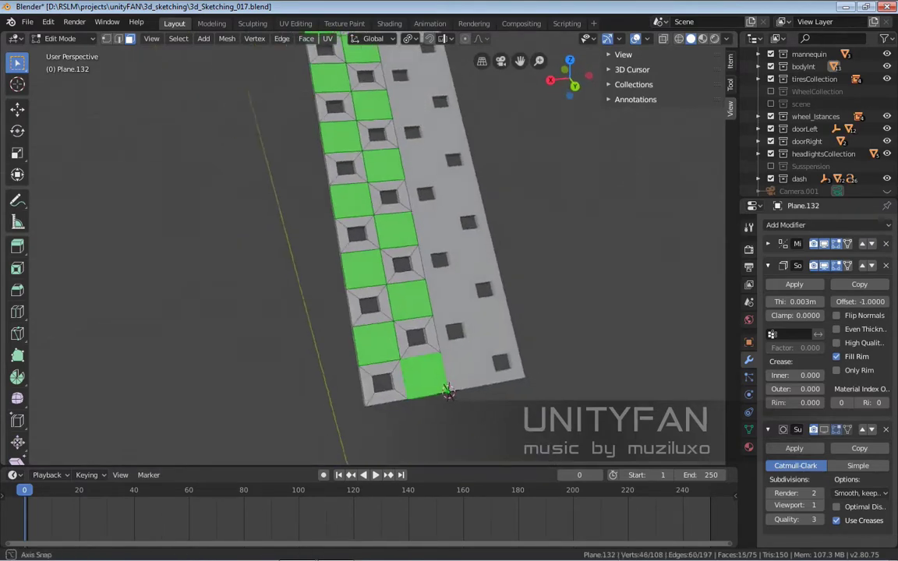
pyautogui.scroll(-2, 417, 264)
# Inset the checker-selected faces and delete them, leaving rows of holes
pyautogui.press('i')
pyautogui.click(417, 263)
pyautogui.press('x')
pyautogui.click(417, 263)
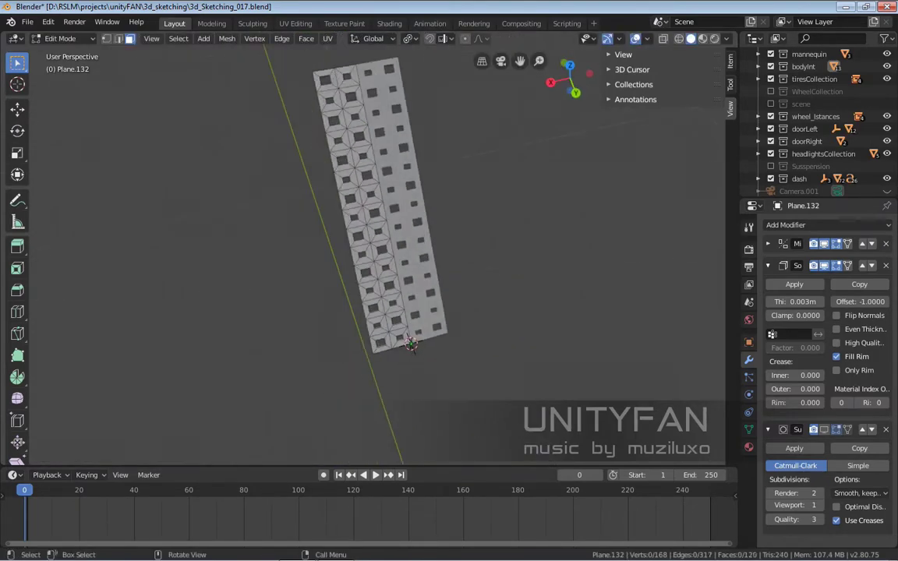
pyautogui.moveTo(417, 262); pyautogui.dragTo(405, 257, button='middle')
pyautogui.press('Tab')
pyautogui.scroll(3, 406, 258)
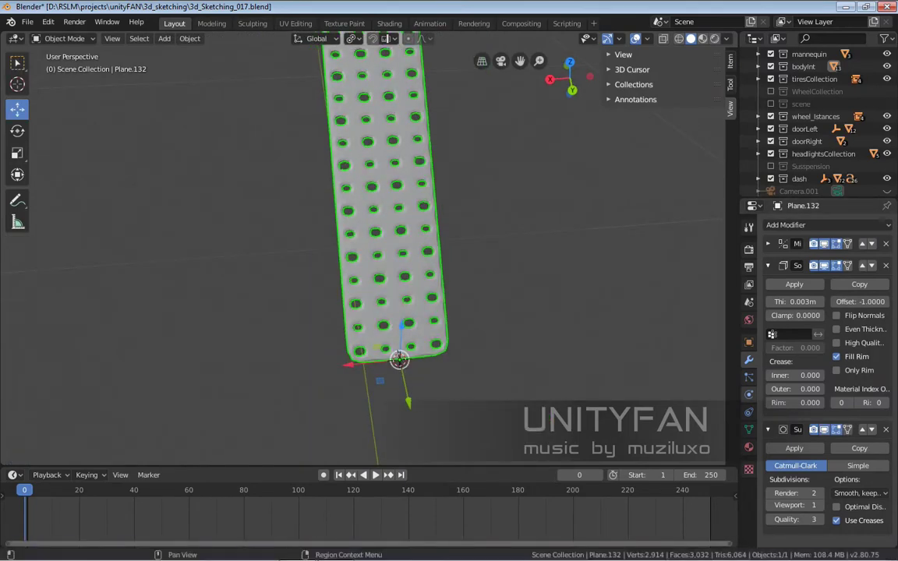
# In Edit Mode, scale the strip's left half narrower along X and nudge it slightly sideways
pyautogui.moveTo(375, 258)
pyautogui.mouseDown(button='middle')
pyautogui.moveTo(343, 234)
pyautogui.moveTo(375, 249)
pyautogui.mouseUp(button='middle')
pyautogui.scroll(3, 351, 234)
pyautogui.hotkey('alt', 'a')
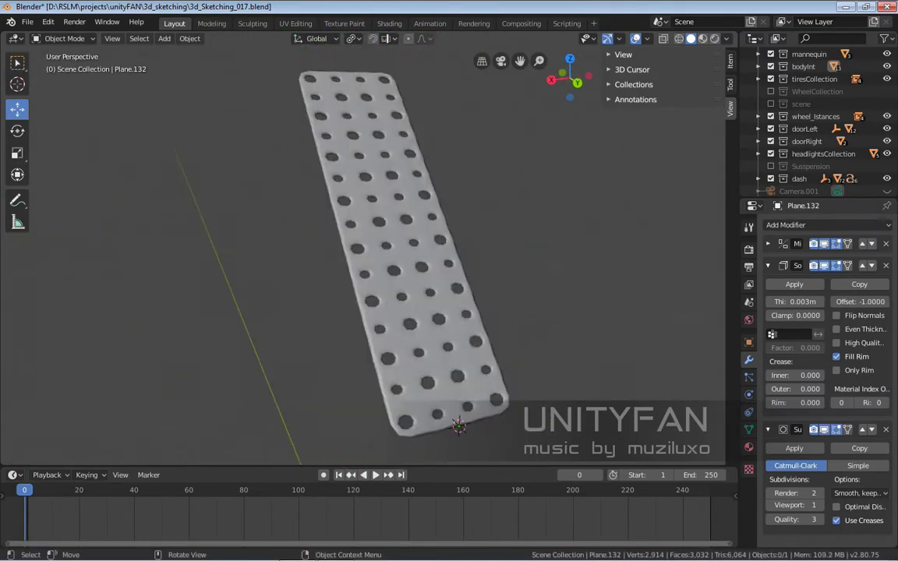
pyautogui.press('Tab')
pyautogui.scroll(3, 390, 257)
pyautogui.scroll(-2, 390, 257)
pyautogui.scroll(2, 389, 257)
pyautogui.press('a')
pyautogui.scroll(-2, 437, 374)
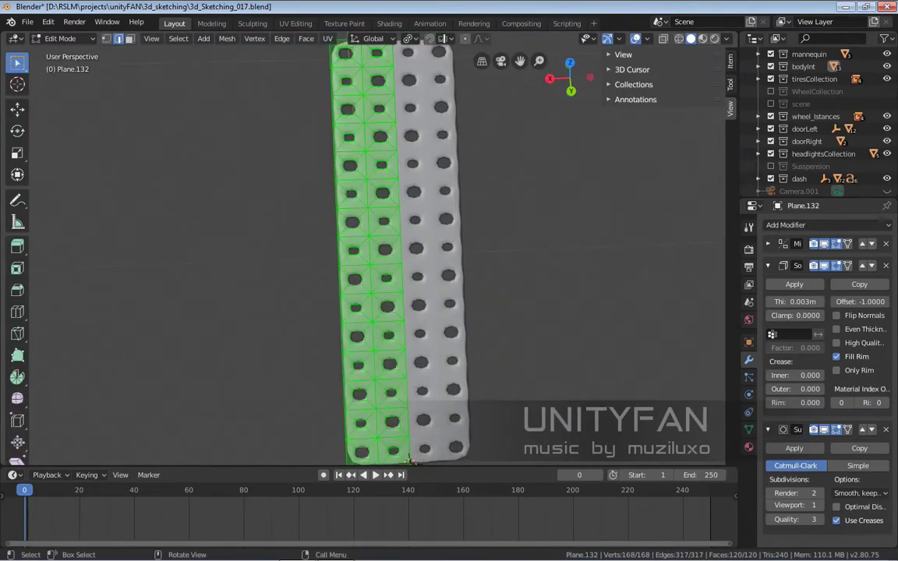
pyautogui.scroll(2, 436, 374)
pyautogui.press('s')
pyautogui.press('x')
pyautogui.click(475, 313)
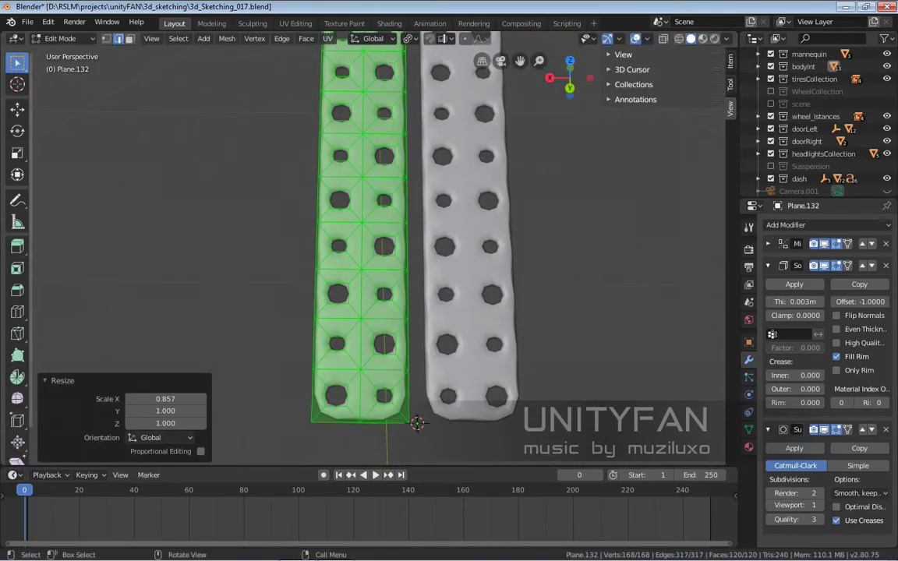
pyautogui.scroll(3, 390, 234)
pyautogui.scroll(-3, 390, 234)
pyautogui.moveTo(343, 230); pyautogui.dragTo(339, 230)
# Extrude the strip's left boundary edges along X to form a side rim
pyautogui.moveTo(407, 459)
pyautogui.mouseDown(button='middle')
pyautogui.moveTo(450, 377)
pyautogui.moveTo(437, 367)
pyautogui.mouseUp(button='middle')
pyautogui.scroll(5, 451, 377)
pyautogui.scroll(-4, 421, 258)
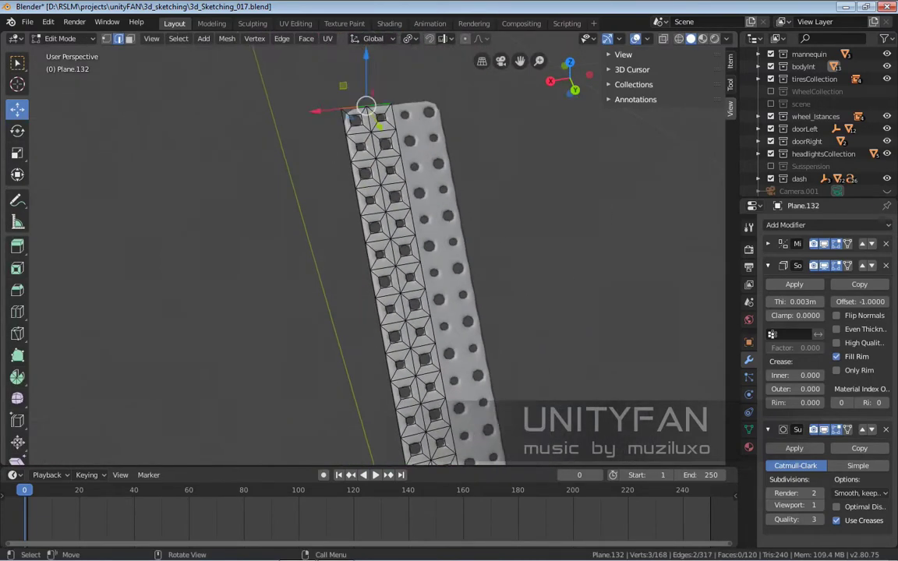
pyautogui.moveTo(390, 195)
pyautogui.keyDown('shift'); pyautogui.mouseDown(button='middle')
pyautogui.moveTo(456, 411)
pyautogui.moveTo(437, 375)
pyautogui.mouseUp(button='middle'); pyautogui.keyUp('shift')
pyautogui.scroll(4, 456, 411)
pyautogui.keyDown('ctrl'); pyautogui.click(327, 234); pyautogui.keyUp('ctrl')
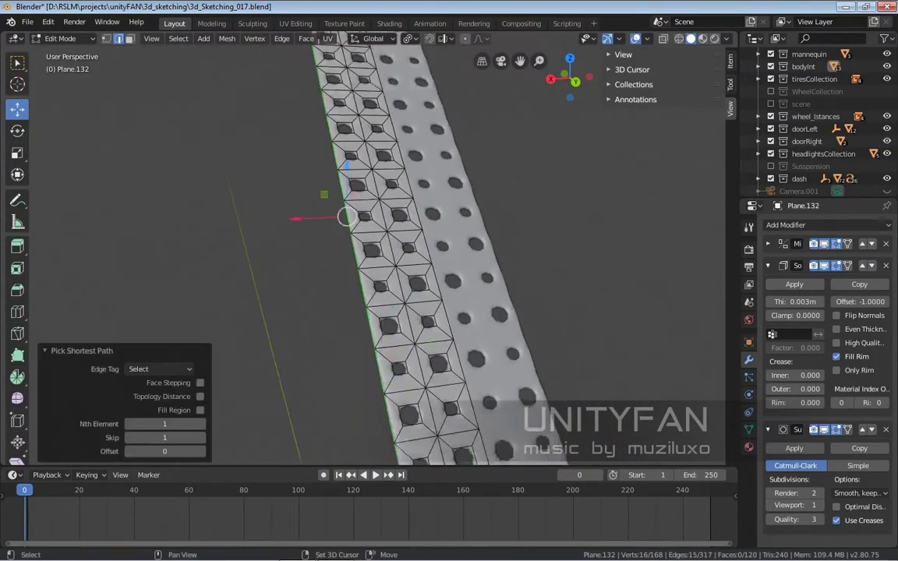
pyautogui.press('e')
pyautogui.press('x')
pyautogui.click(389, 312)
# Select the strip's top end edge loop and move it along Z
pyautogui.scroll(-2, 408, 390)
pyautogui.moveTo(409, 457); pyautogui.dragTo(375, 234, button='middle')
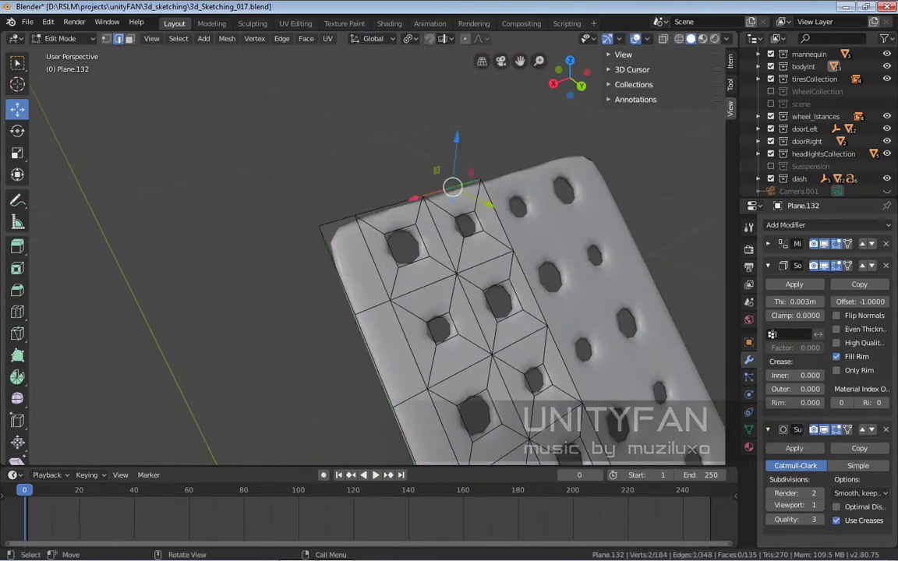
pyautogui.keyDown('ctrl'); pyautogui.click(320, 250); pyautogui.keyUp('ctrl')
pyautogui.press('g')
pyautogui.press('z')
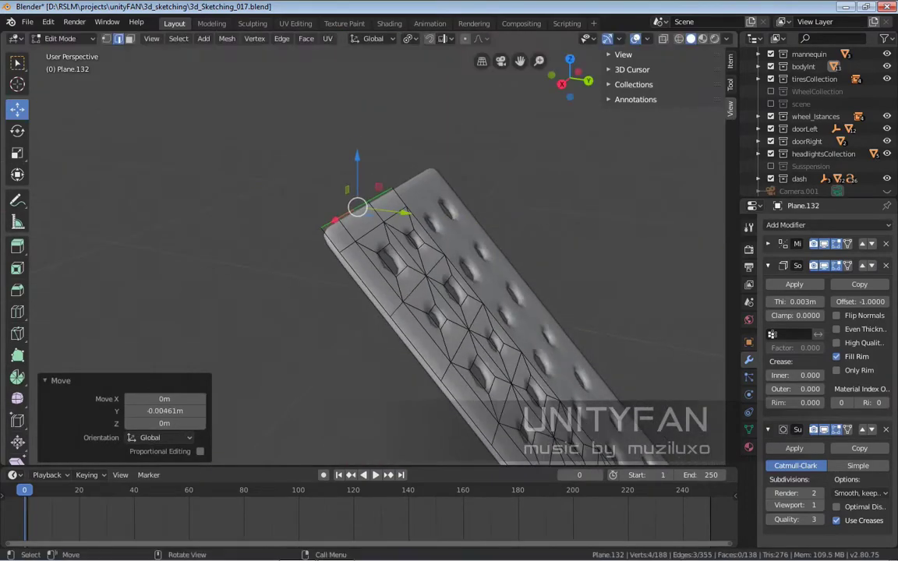
# Extrude the strip's end edges, shift them along Y and raise them along Z into a lip
pyautogui.moveTo(437, 312); pyautogui.dragTo(366, 312, button='middle')
pyautogui.scroll(3, 366, 312)
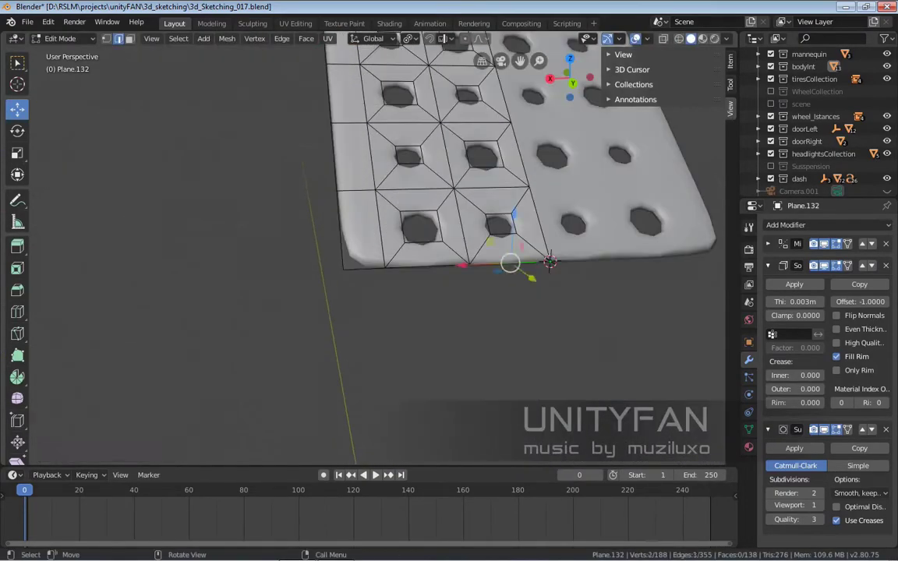
pyautogui.scroll(-3, 366, 312)
pyautogui.keyDown('ctrl'); pyautogui.click(366, 367); pyautogui.keyUp('ctrl')
pyautogui.scroll(2, 483, 265)
pyautogui.moveTo(483, 265); pyautogui.dragTo(390, 297, button='middle')
pyautogui.press('e')
pyautogui.rightClick(390, 296)
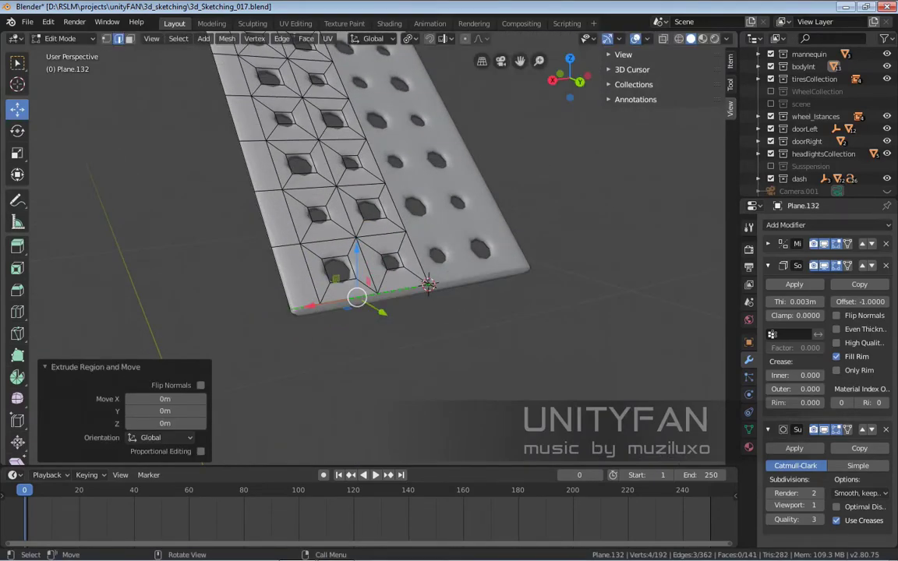
pyautogui.press('g')
pyautogui.press('y')
pyautogui.click(483, 257)
pyautogui.press('g')
pyautogui.press('z')
pyautogui.click(575, 231)
# Select three alternate hole edge rings and scale them down to smaller holes
pyautogui.moveTo(575, 231)
pyautogui.mouseDown(button='middle')
pyautogui.moveTo(437, 327)
pyautogui.moveTo(406, 296)
pyautogui.mouseUp(button='middle')
pyautogui.scroll(-3, 437, 328)
pyautogui.scroll(4, 436, 327)
pyautogui.scroll(3, 373, 234)
pyautogui.scroll(2, 373, 195)
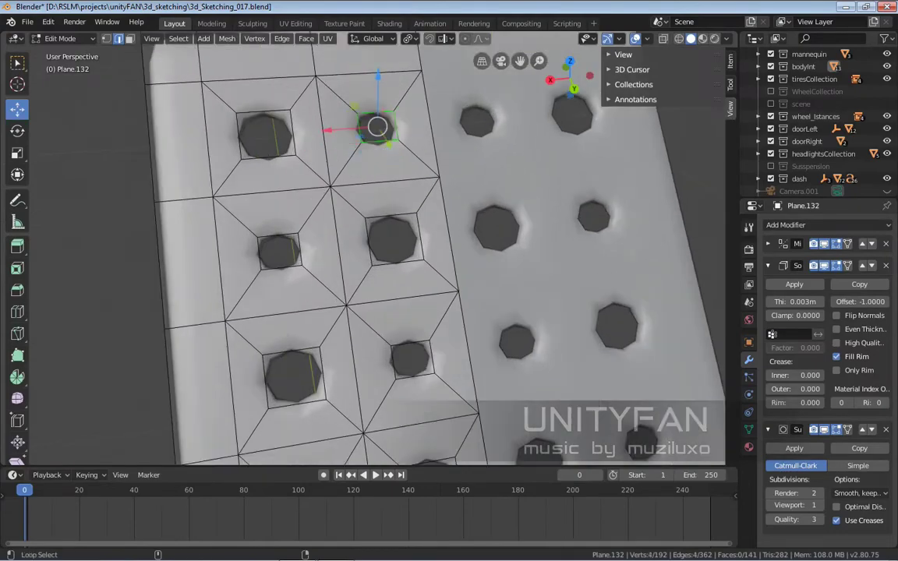
pyautogui.scroll(-4, 373, 195)
pyautogui.keyDown('alt'); pyautogui.keyDown('shift'); pyautogui.click(338, 271); pyautogui.keyUp('shift'); pyautogui.keyUp('alt')
pyautogui.scroll(3, 372, 191)
pyautogui.keyDown('alt'); pyautogui.keyDown('shift'); pyautogui.click(400, 190); pyautogui.keyUp('shift'); pyautogui.keyUp('alt')
pyautogui.moveTo(437, 257)
pyautogui.mouseDown(button='middle')
pyautogui.moveTo(468, 234)
pyautogui.moveTo(436, 257)
pyautogui.moveTo(406, 328)
pyautogui.mouseUp(button='middle')
pyautogui.scroll(-2, 406, 328)
pyautogui.keyDown('alt'); pyautogui.keyDown('shift'); pyautogui.click(380, 377); pyautogui.keyUp('shift'); pyautogui.keyUp('alt')
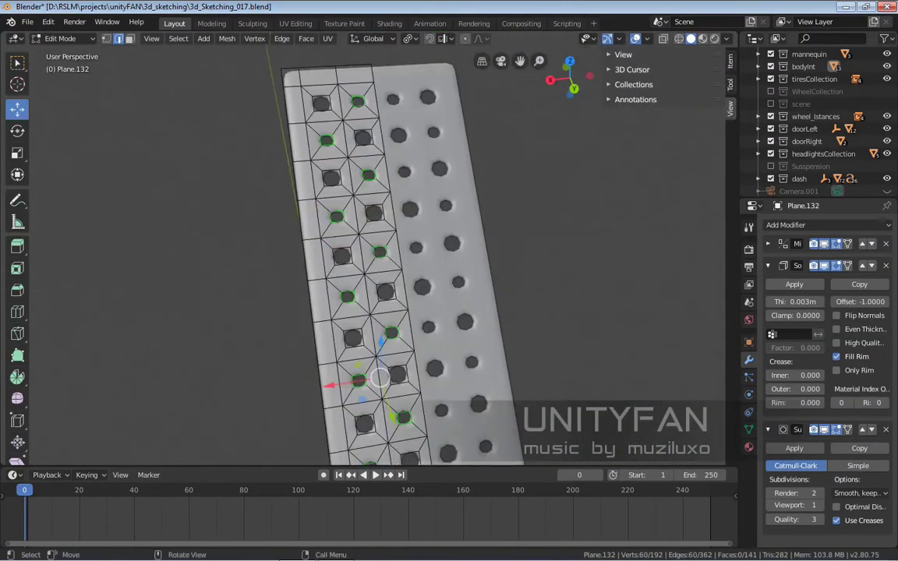
pyautogui.press('s')
pyautogui.press('Return')
# Box-select the faces at the strip's lower end, duplicate them and move the copy
pyautogui.press('Tab')
pyautogui.scroll(-2, 398, 289)
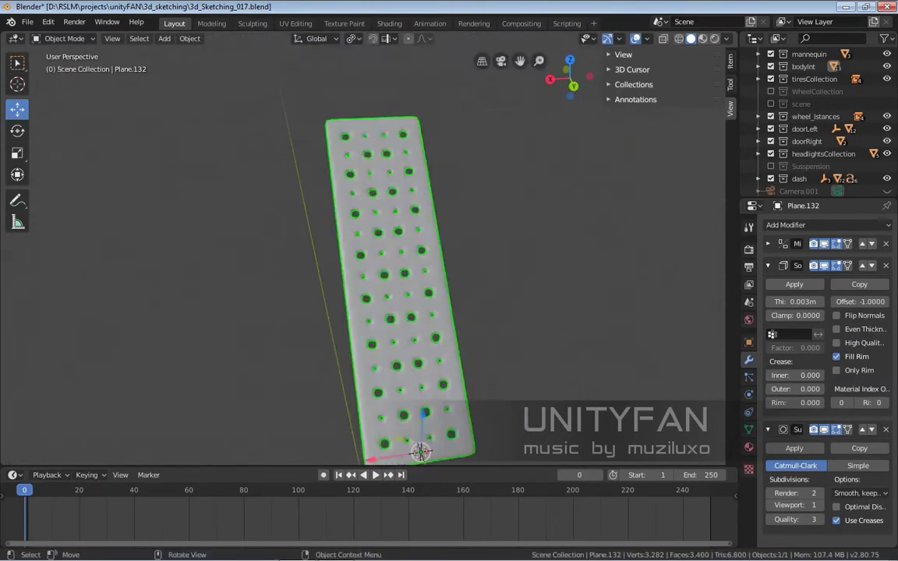
pyautogui.moveTo(406, 273)
pyautogui.mouseDown(button='middle')
pyautogui.moveTo(421, 269)
pyautogui.moveTo(311, 328)
pyautogui.mouseUp(button='middle')
pyautogui.press('Tab')
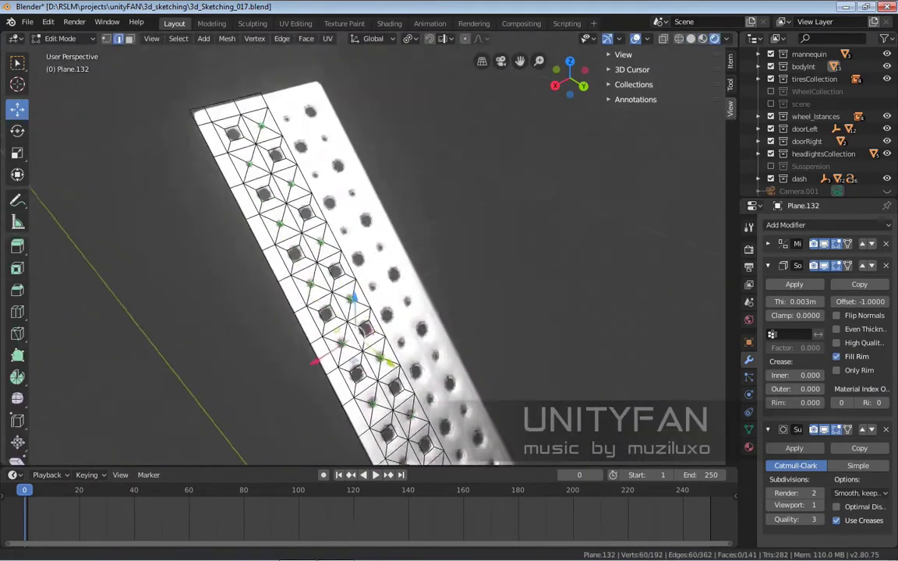
pyautogui.scroll(2, 351, 273)
pyautogui.keyDown('shift'); pyautogui.moveTo(390, 350); pyautogui.dragTo(351, 195, button='middle'); pyautogui.keyUp('shift')
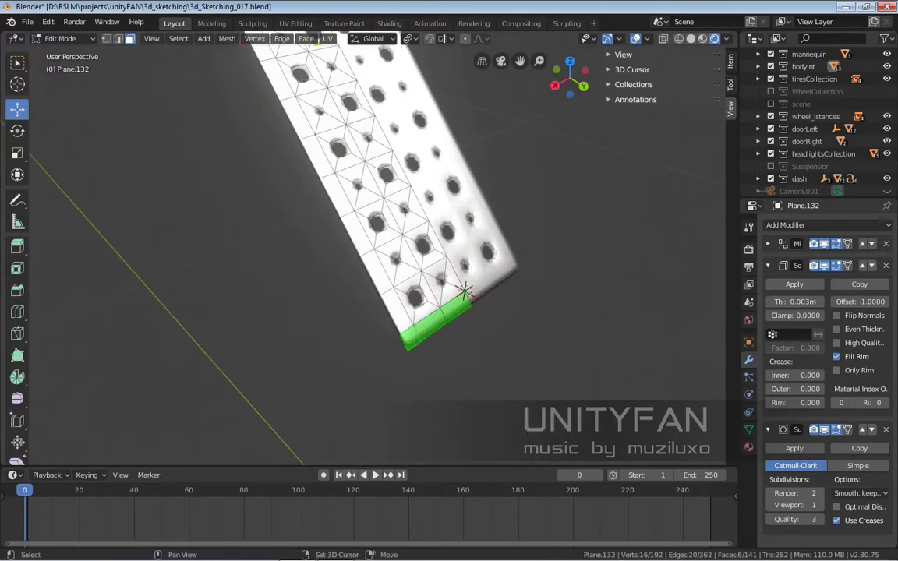
pyautogui.keyDown('shift'); pyautogui.moveTo(437, 328); pyautogui.dragTo(289, 77, button='middle'); pyautogui.keyUp('shift')
pyautogui.moveTo(367, 257)
pyautogui.mouseDown(button='middle')
pyautogui.moveTo(336, 234)
pyautogui.moveTo(351, 257)
pyautogui.mouseUp(button='middle')
pyautogui.hotkey('shift', 'd')
pyautogui.press('g')
pyautogui.press('Return')
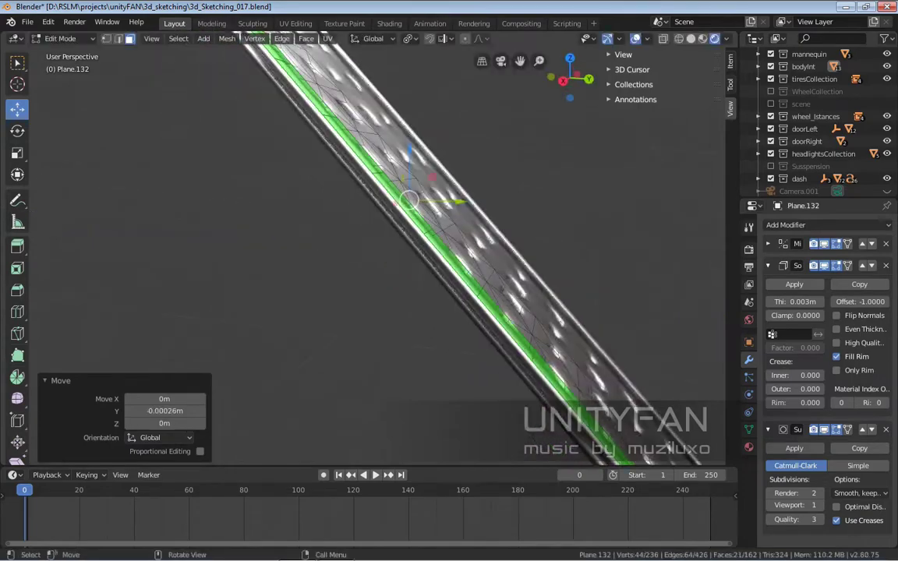
# Give the corner faces a small offset along the Y axis
pyautogui.press('Tab')
pyautogui.scroll(-4, 351, 257)
pyautogui.moveTo(257, 359); pyautogui.dragTo(242, 377, button='middle')
pyautogui.press('Tab')
pyautogui.scroll(5, 435, 427)
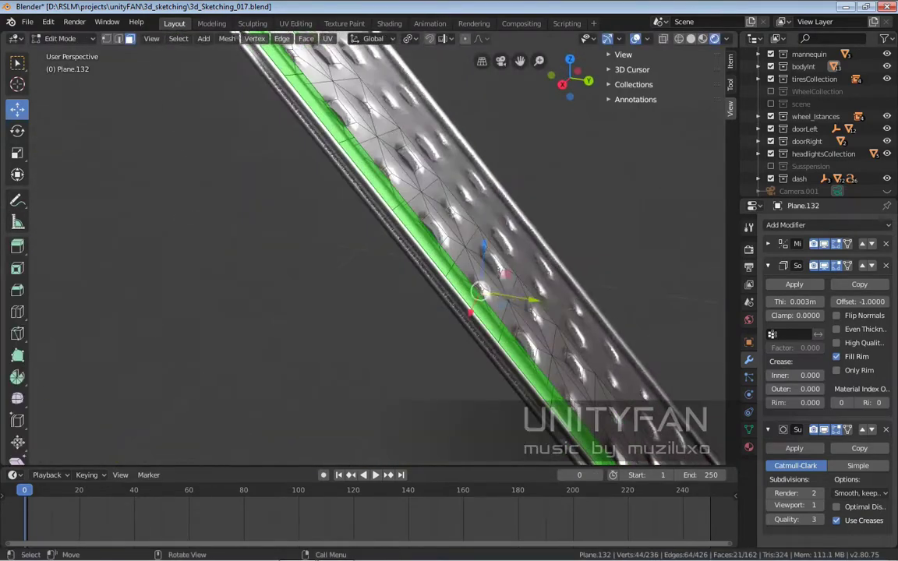
pyautogui.press('g')
pyautogui.press('y')
pyautogui.press('Return')
# Cut a new edge loop along the strip's inner border
pyautogui.keyDown('shift'); pyautogui.moveTo(390, 273); pyautogui.dragTo(436, 328, button='middle'); pyautogui.keyUp('shift')
pyautogui.scroll(3, 437, 327)
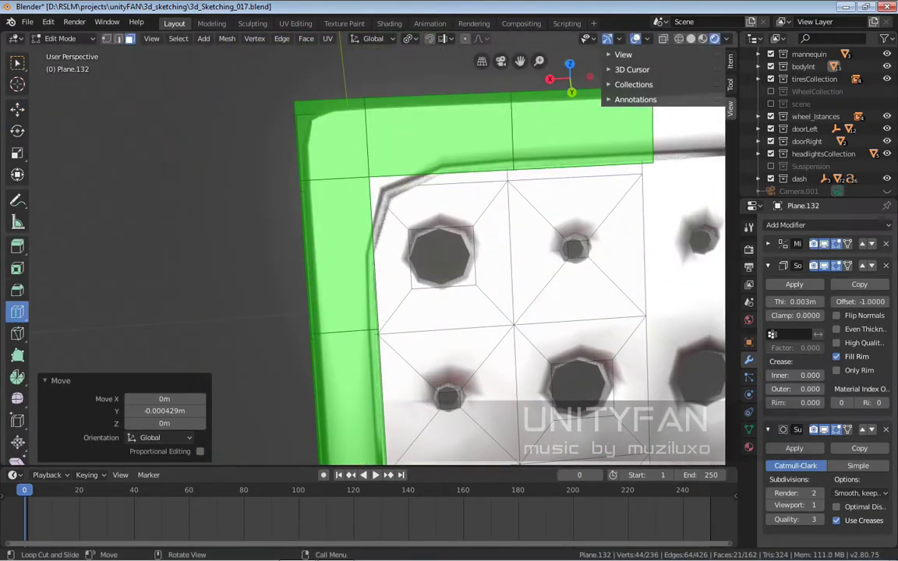
pyautogui.moveTo(394, 90)
pyautogui.mouseDown()
pyautogui.moveTo(407, 115)
pyautogui.moveTo(394, 167)
pyautogui.mouseUp()
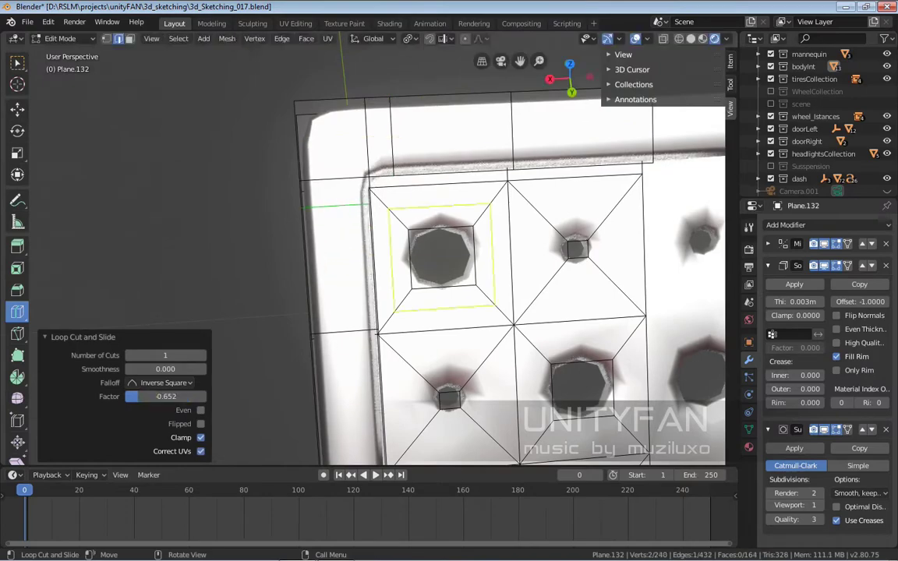
pyautogui.press('Tab')
pyautogui.scroll(-4, 374, 257)
pyautogui.moveTo(374, 257)
pyautogui.mouseDown(button='middle')
pyautogui.moveTo(328, 281)
pyautogui.moveTo(297, 373)
pyautogui.mouseUp(button='middle')
pyautogui.scroll(4, 400, 237)
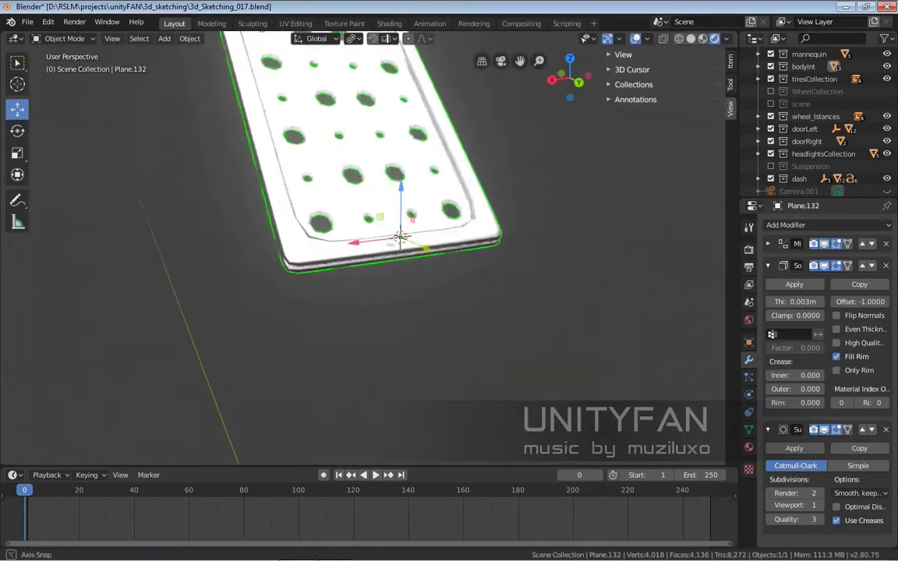
# Add and slide another edge loop close to the plate's outer edge, then return to Object Mode
pyautogui.press('Tab')
pyautogui.scroll(4, 468, 234)
pyautogui.scroll(-4, 468, 234)
pyautogui.scroll(3, 569, 248)
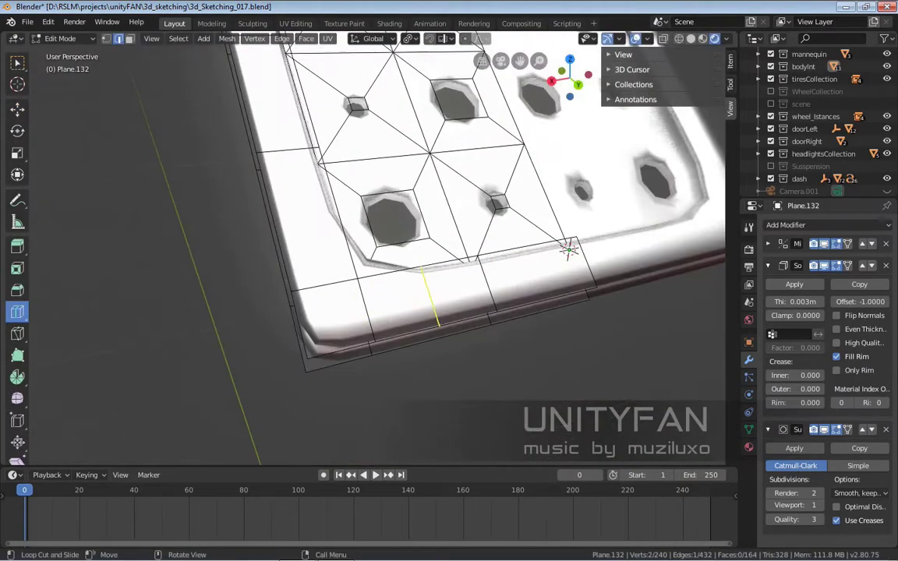
pyautogui.moveTo(378, 291); pyautogui.dragTo(380, 291)
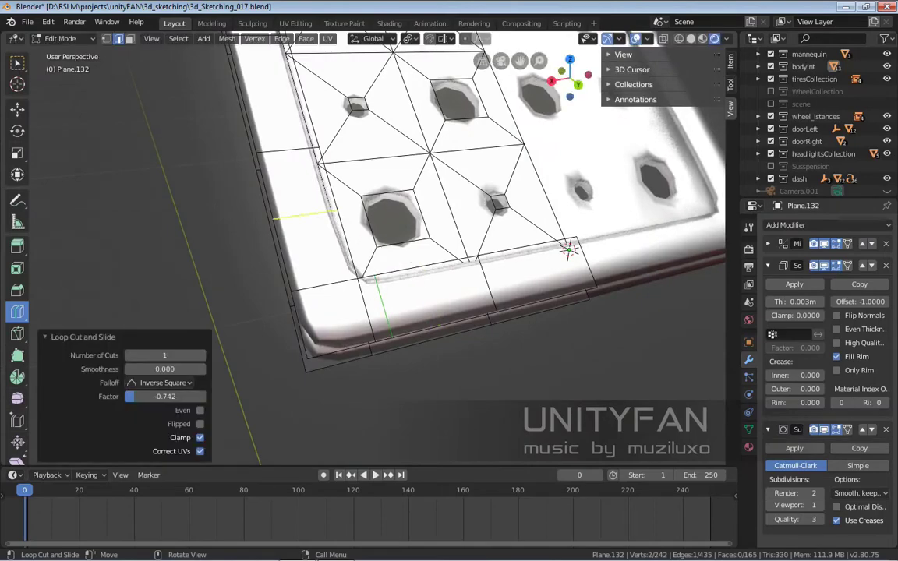
pyautogui.click(289, 267)
pyautogui.press('Tab')
pyautogui.scroll(-4, 410, 257)
pyautogui.scroll(4, 411, 256)
pyautogui.scroll(-4, 411, 257)
pyautogui.moveTo(411, 257); pyautogui.dragTo(437, 367, button='middle')
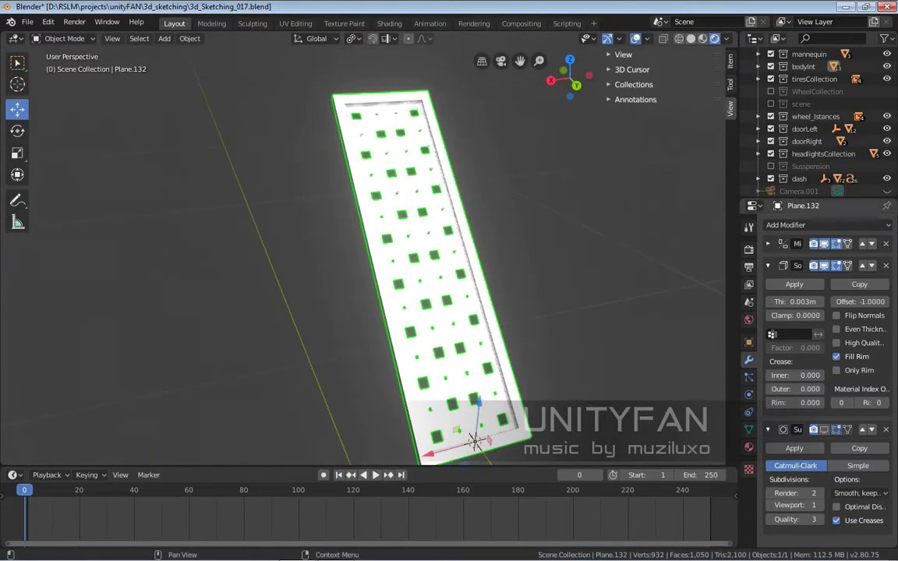
# Move the pedal plate along X until it sits over the white panel in the footwell
pyautogui.scroll(3, 367, 257)
pyautogui.hotkey('alt', 'a')
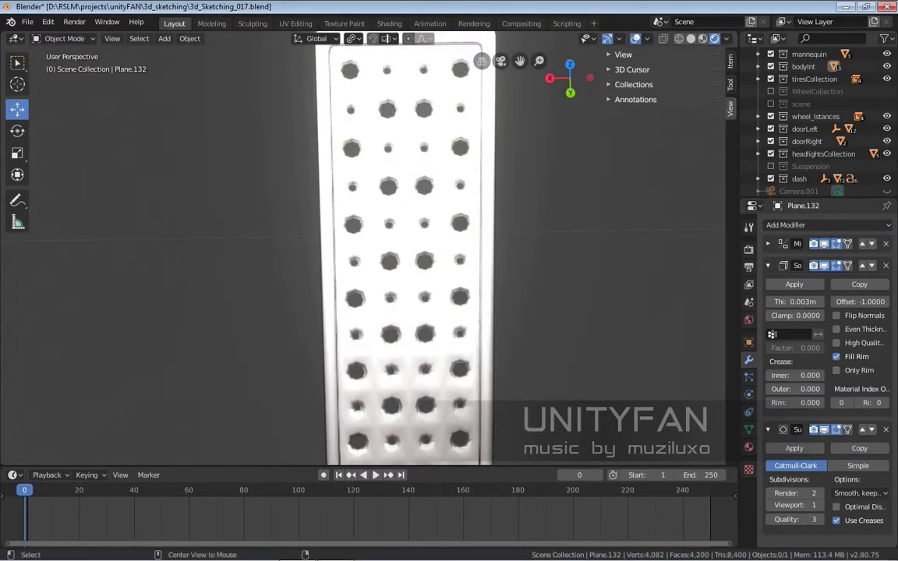
pyautogui.scroll(-5, 367, 250)
pyautogui.moveTo(366, 250)
pyautogui.mouseDown(button='middle')
pyautogui.moveTo(382, 258)
pyautogui.moveTo(422, 322)
pyautogui.moveTo(406, 257)
pyautogui.mouseUp(button='middle')
pyautogui.scroll(4, 381, 257)
pyautogui.scroll(3, 381, 257)
pyautogui.click(359, 234)
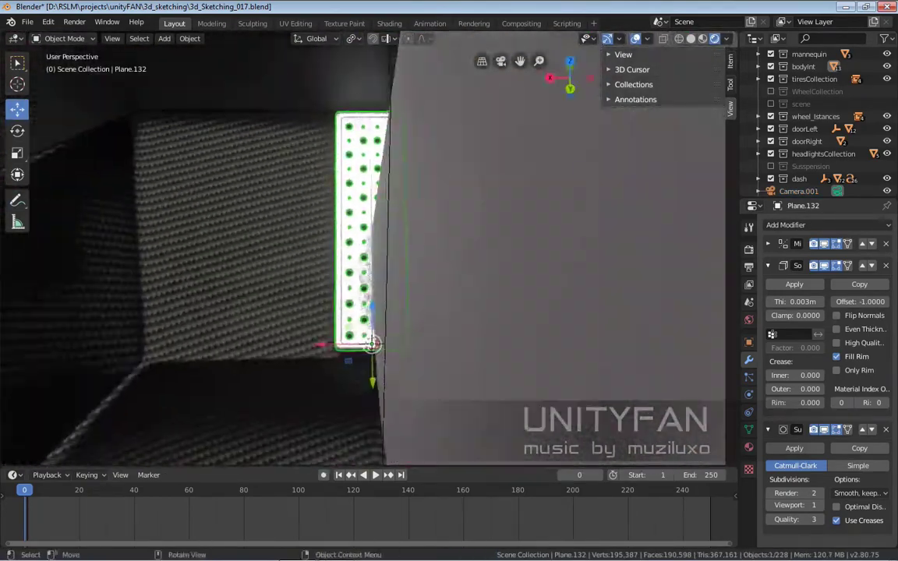
pyautogui.moveTo(367, 343); pyautogui.dragTo(327, 347)
pyautogui.moveTo(328, 347); pyautogui.dragTo(217, 433, button='middle')
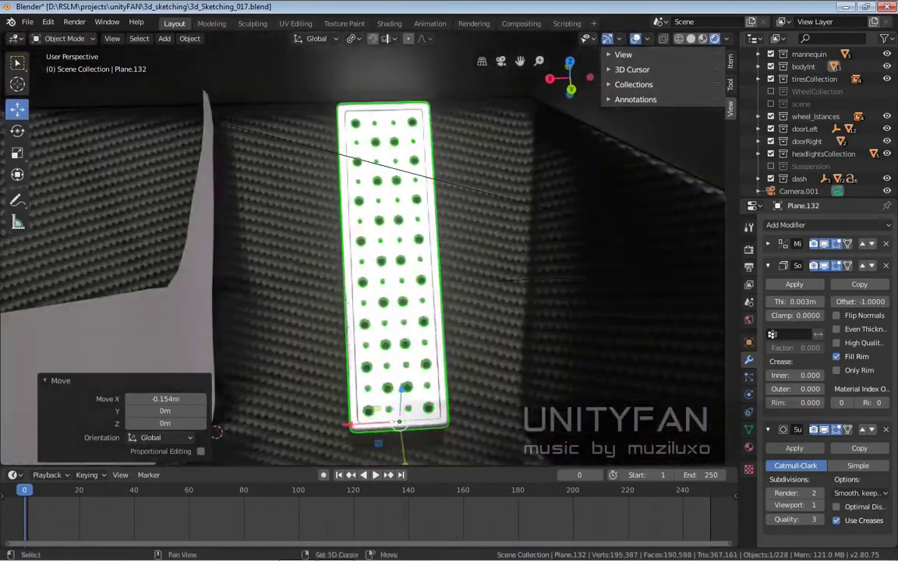
pyautogui.moveTo(358, 257); pyautogui.dragTo(406, 234, button='middle')
pyautogui.moveTo(435, 377); pyautogui.dragTo(407, 377)
pyautogui.moveTo(407, 377); pyautogui.dragTo(471, 366, button='middle')
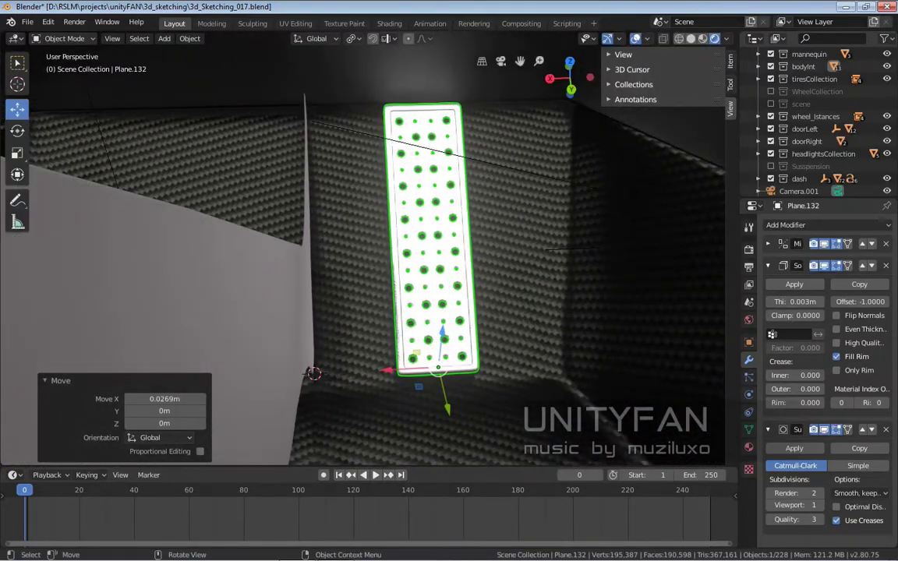
# Duplicate the plate and place the copy 0.155m along X beside the original
pyautogui.moveTo(427, 365); pyautogui.dragTo(406, 365)
pyautogui.moveTo(405, 365); pyautogui.dragTo(335, 335, button='middle')
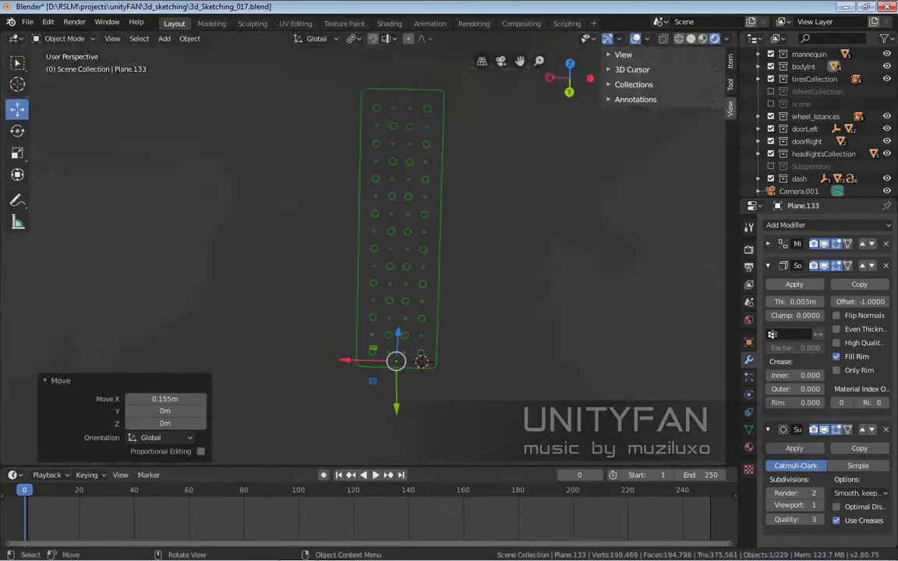
pyautogui.hotkey('shift', 'd')
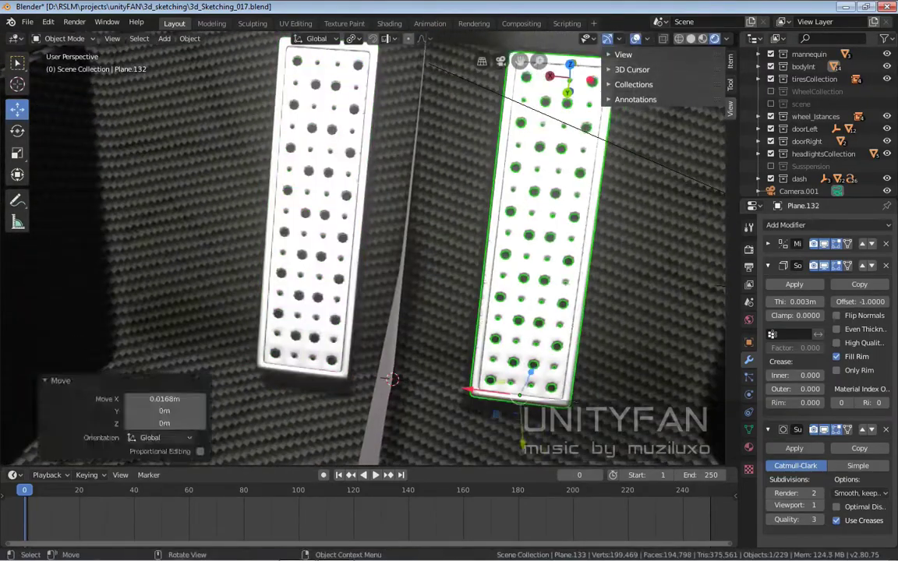
pyautogui.click(392, 379)
pyautogui.moveTo(393, 379); pyautogui.dragTo(468, 312, button='middle')
# In solid shading and face mode, delete a band of faces across the copied plate
pyautogui.press('6')
pyautogui.press('Tab')
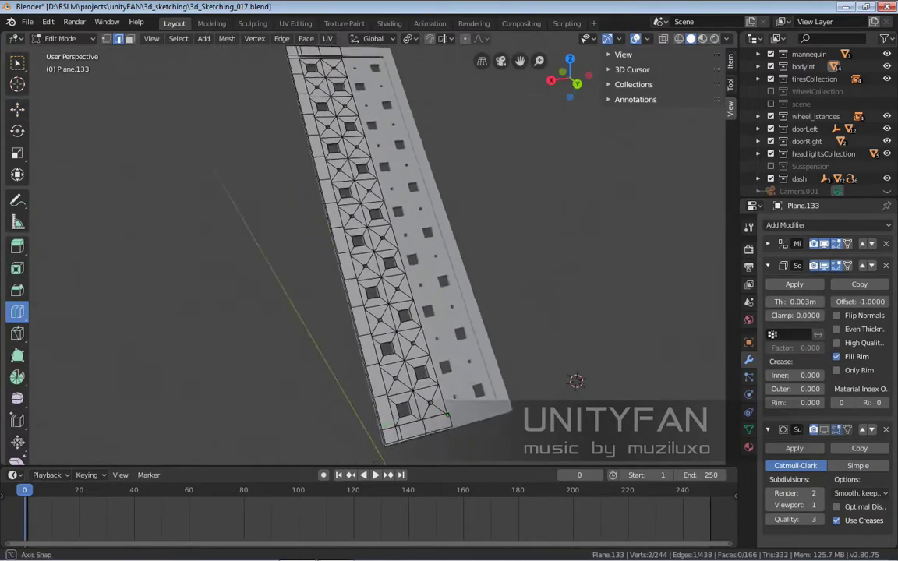
pyautogui.press('3')
pyautogui.scroll(2, 368, 257)
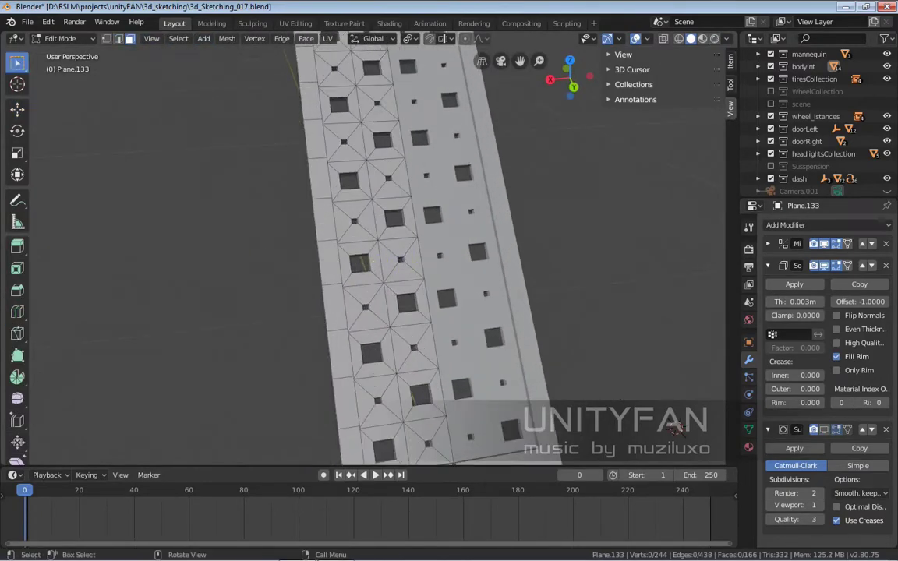
pyautogui.click(413, 260)
pyautogui.press('x')
pyautogui.click(344, 248)
# Hide the connecting face and the perforated faces to expose the frame
pyautogui.scroll(-3, 343, 248)
pyautogui.scroll(2, 363, 257)
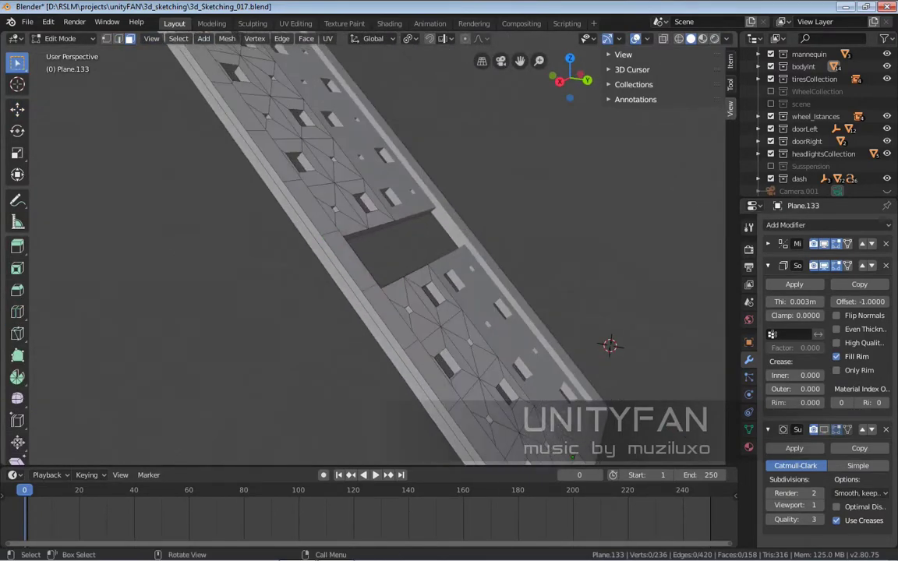
pyautogui.click(355, 261)
pyautogui.press('h')
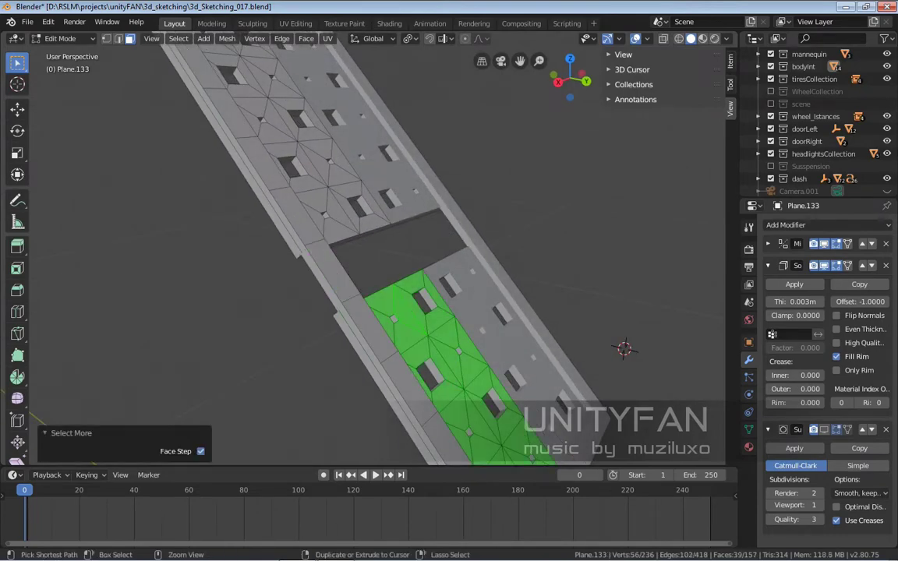
pyautogui.press('h')
pyautogui.moveTo(355, 262); pyautogui.dragTo(405, 234, button='middle')
# Move the frame's left face strip outward by 0.0483 m
pyautogui.click(360, 399)
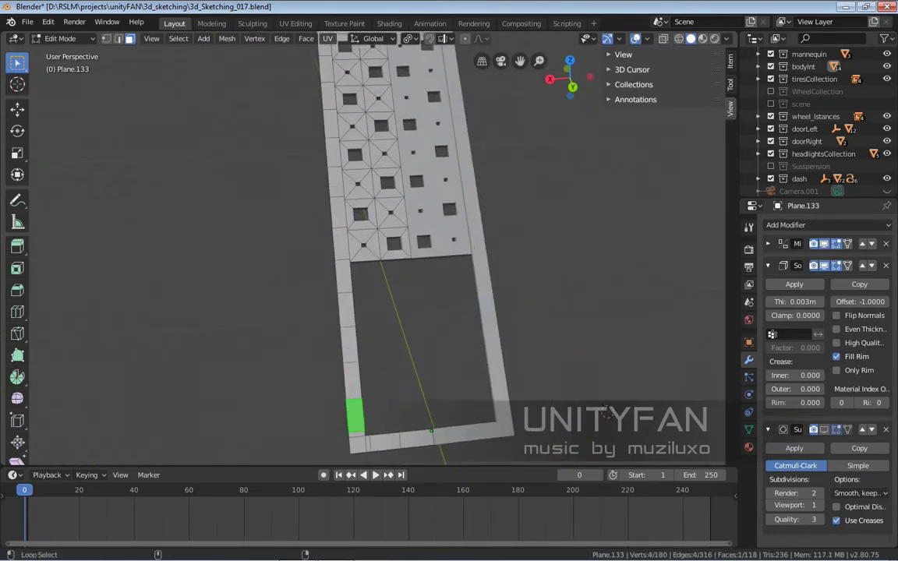
pyautogui.keyDown('ctrl'); pyautogui.click(349, 58); pyautogui.keyUp('ctrl')
pyautogui.scroll(2, 363, 257)
pyautogui.click(17, 109)
pyautogui.moveTo(257, 249); pyautogui.dragTo(250, 250)
pyautogui.scroll(-2, 364, 257)
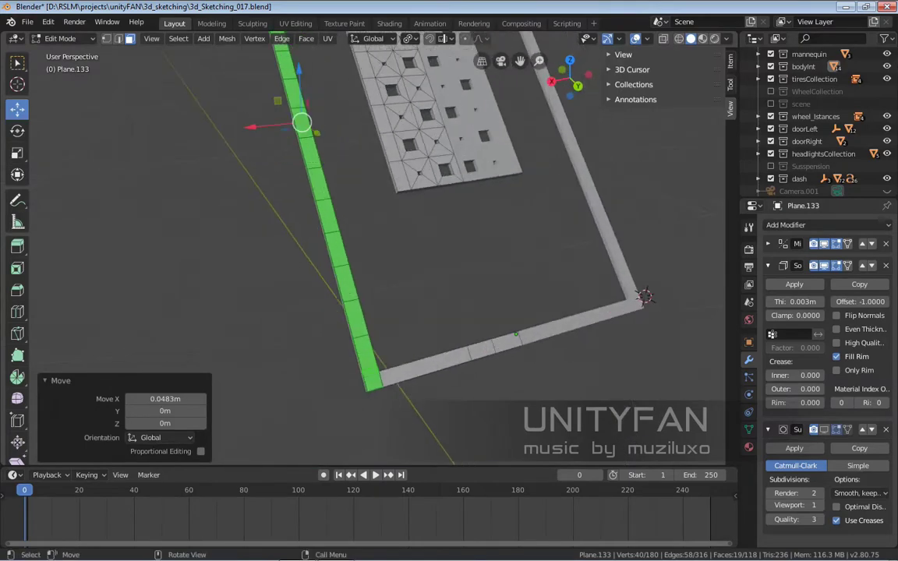
# Dissolve the selected edges on the left frame strip
pyautogui.click(345, 310)
pyautogui.scroll(2, 351, 327)
pyautogui.scroll(2, 351, 343)
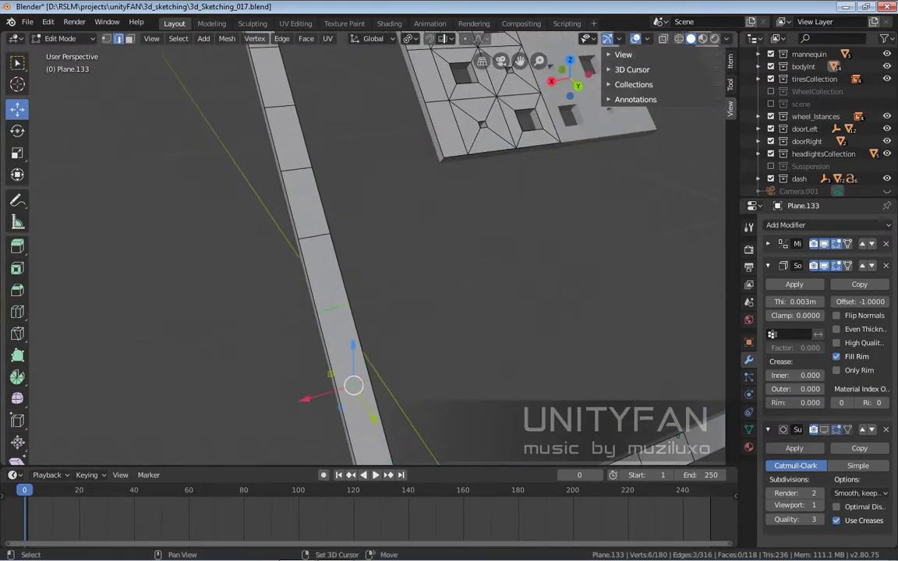
pyautogui.press('x')
pyautogui.click(282, 302)
pyautogui.scroll(-2, 351, 312)
pyautogui.moveTo(351, 312); pyautogui.dragTo(405, 281, button='middle')
pyautogui.scroll(-1, 390, 296)
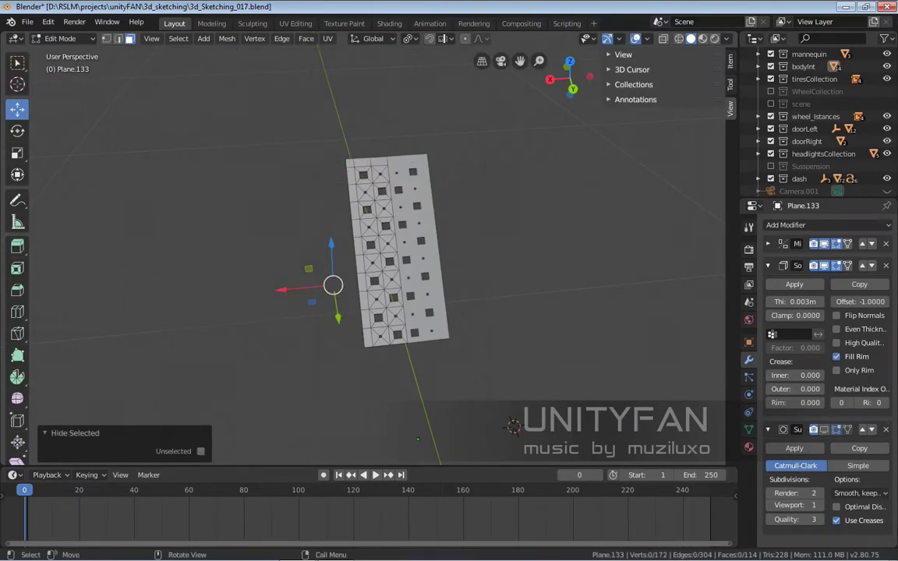
# Remove one face strip, then duplicate the strip faces and shift the copies slightly sideways
pyautogui.click(371, 414)
pyautogui.press('x')
pyautogui.click(273, 129)
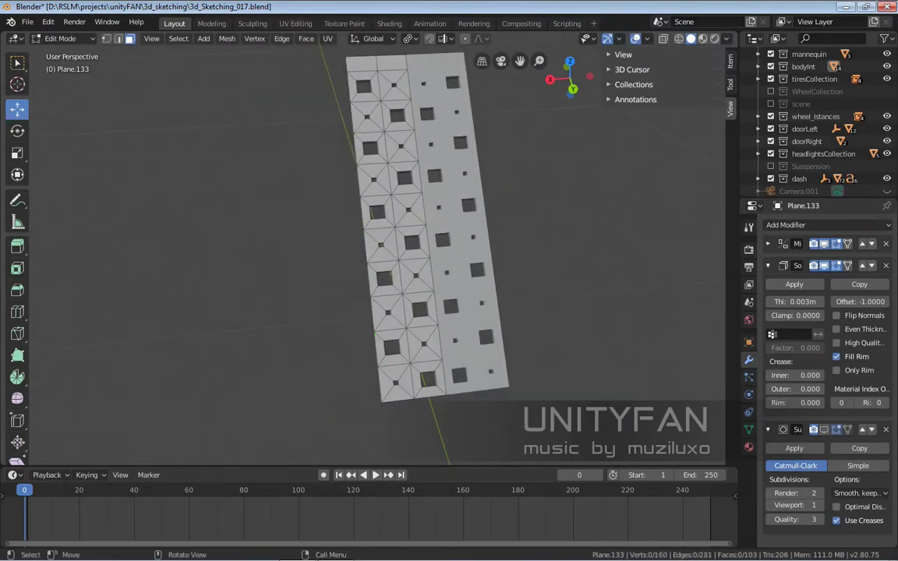
pyautogui.hotkey('shift', 'd')
pyautogui.press('Return')
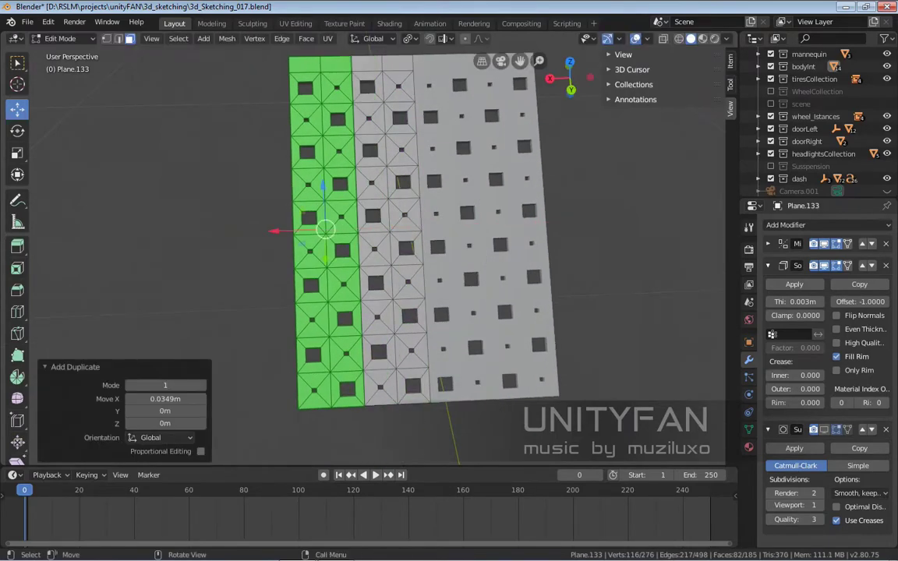
pyautogui.scroll(4, 351, 257)
pyautogui.press('g')
pyautogui.scroll(-4, 351, 258)
pyautogui.hotkey('shift', 'd')
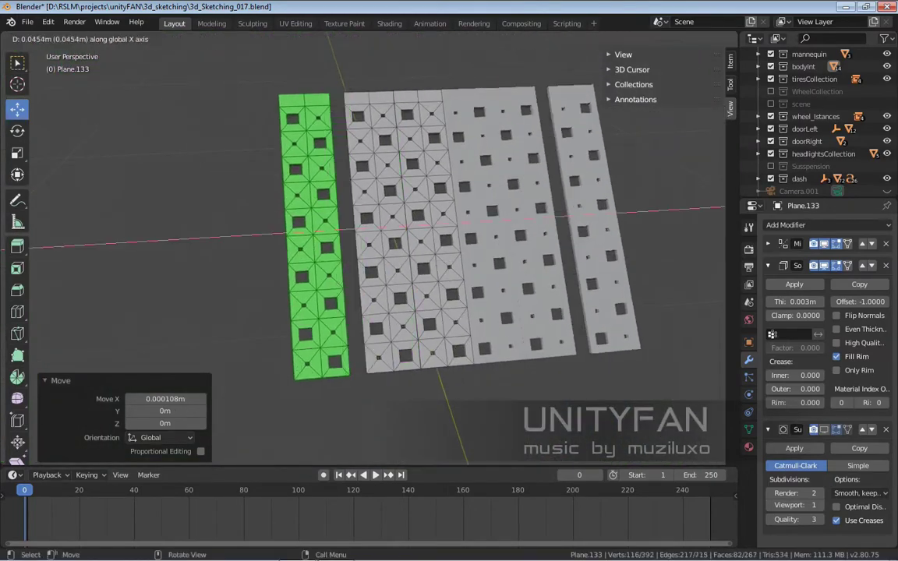
pyautogui.scroll(4, 272, 117)
pyautogui.click(256, 81)
pyautogui.scroll(-3, 255, 81)
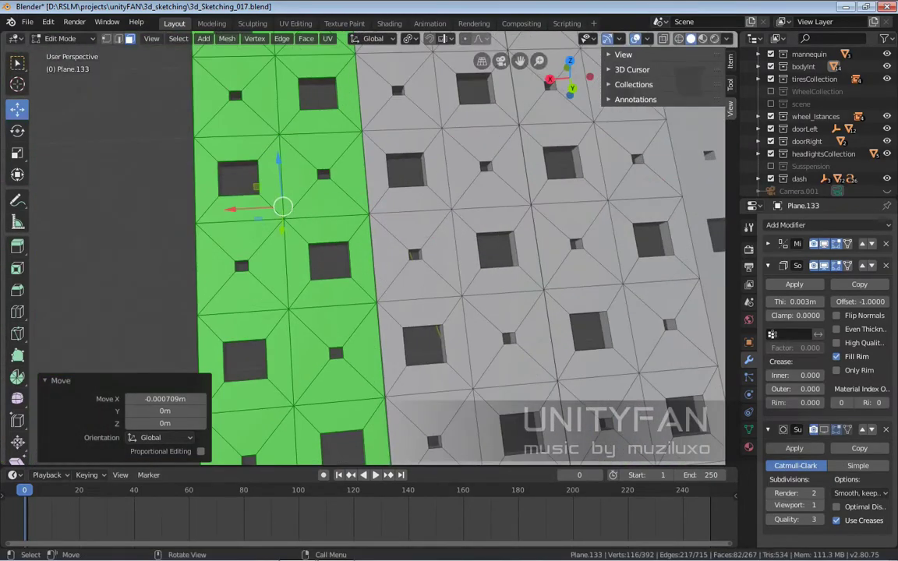
# Try a sideways slide of the selection, then cancel it, leaving the faces in place
pyautogui.press('1')
pyautogui.scroll(2, 362, 248)
pyautogui.press('g')
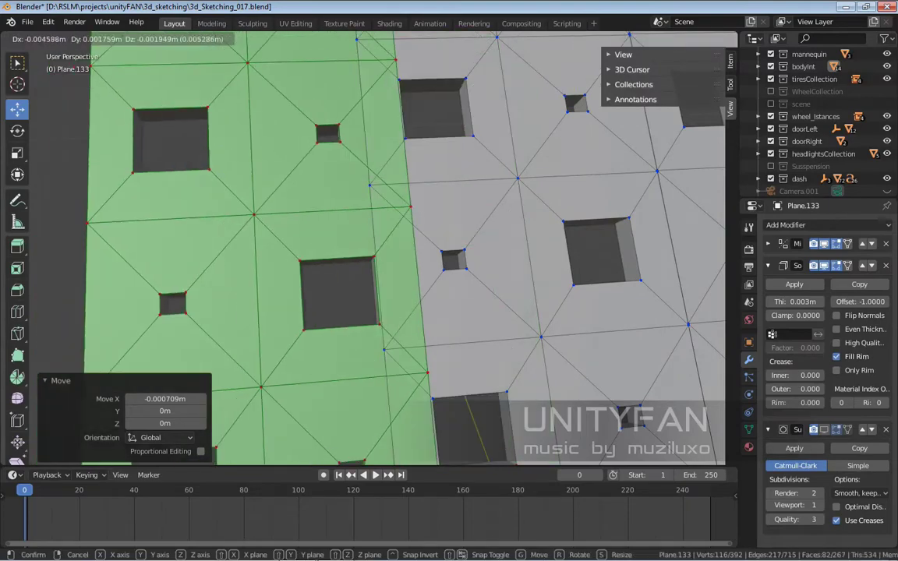
pyautogui.press('Escape')
pyautogui.scroll(5, 367, 234)
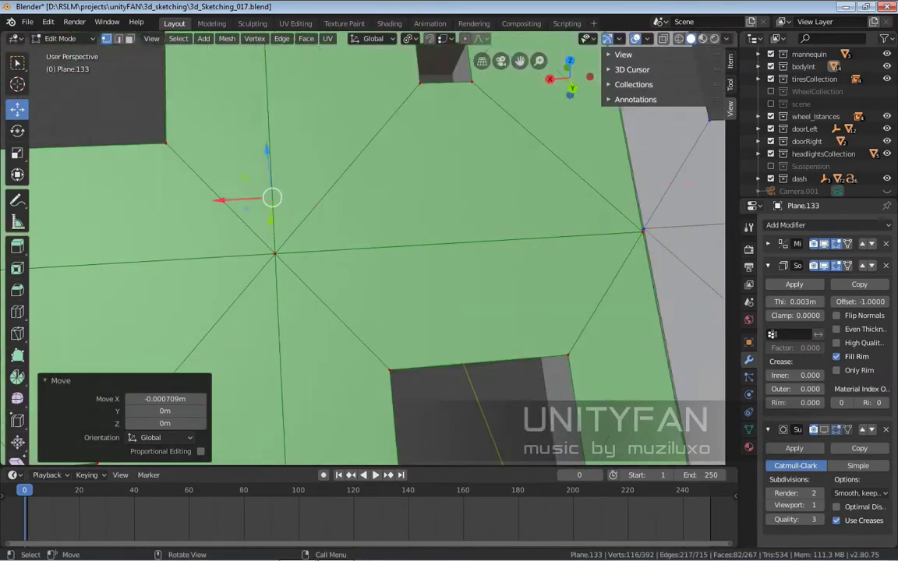
pyautogui.scroll(-5, 366, 234)
pyautogui.moveTo(366, 234); pyautogui.dragTo(413, 234, button='middle')
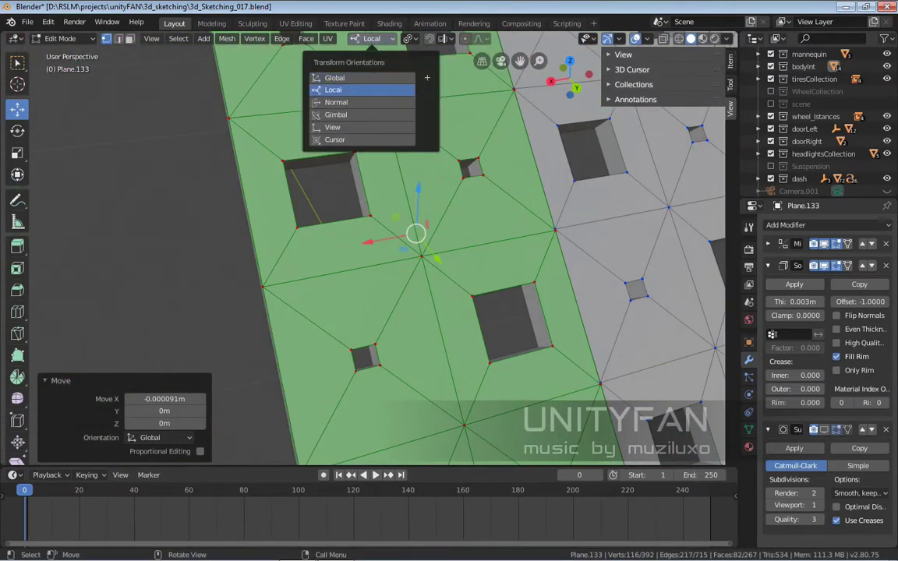
pyautogui.scroll(3, 367, 234)
pyautogui.scroll(-3, 367, 234)
# Nudge the seam faces slightly along their normal using Normal transform orientation
pyautogui.click(373, 38)
pyautogui.click(336, 102)
pyautogui.scroll(3, 366, 234)
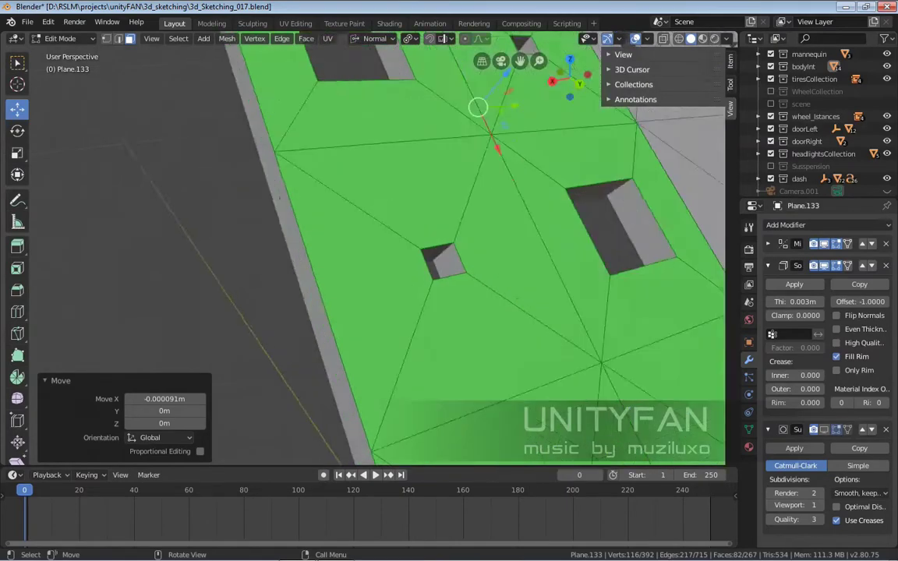
pyautogui.press('g')
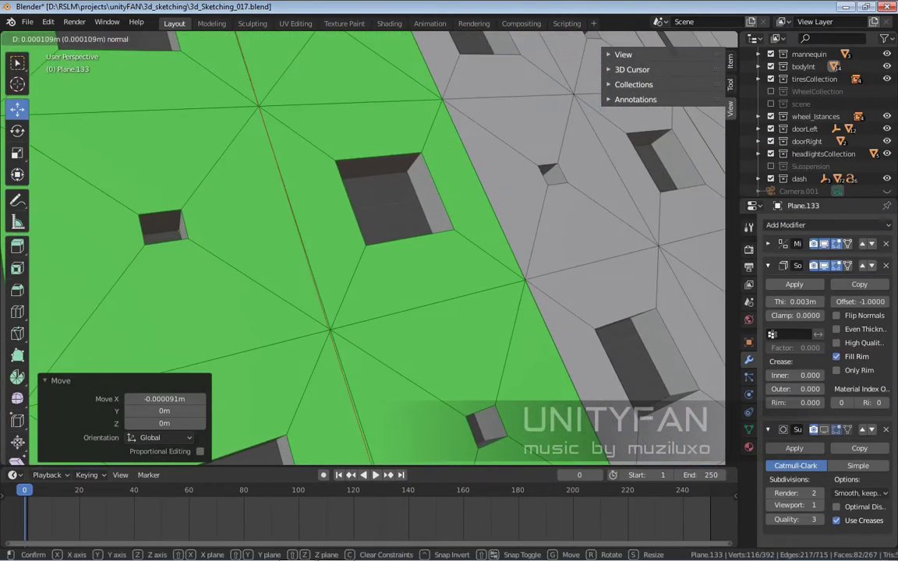
pyautogui.press('Return')
pyautogui.scroll(-5, 367, 234)
pyautogui.scroll(4, 366, 234)
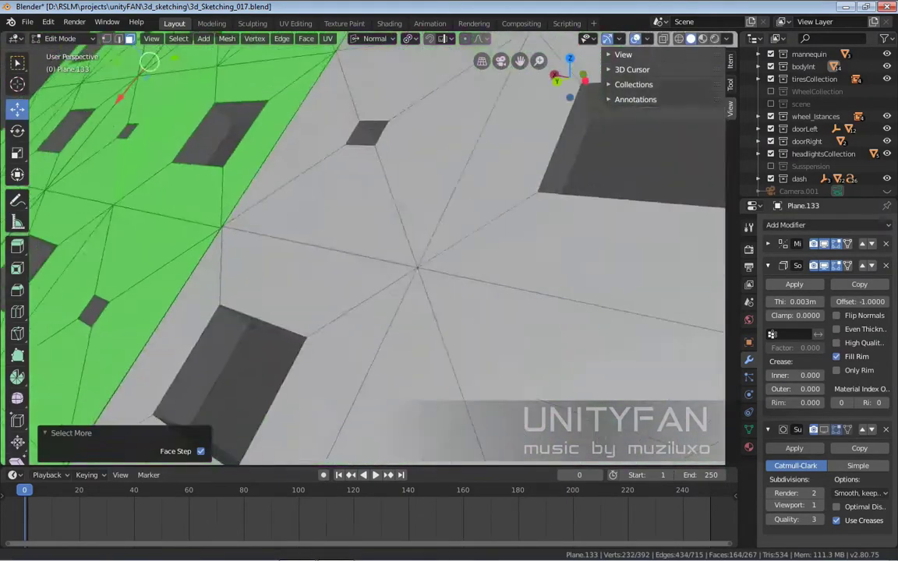
pyautogui.scroll(-4, 366, 234)
# Merge vertices by distance in vertex mode, removing 10 duplicates, then leave Edit Mode
pyautogui.press('1')
pyautogui.scroll(5, 367, 234)
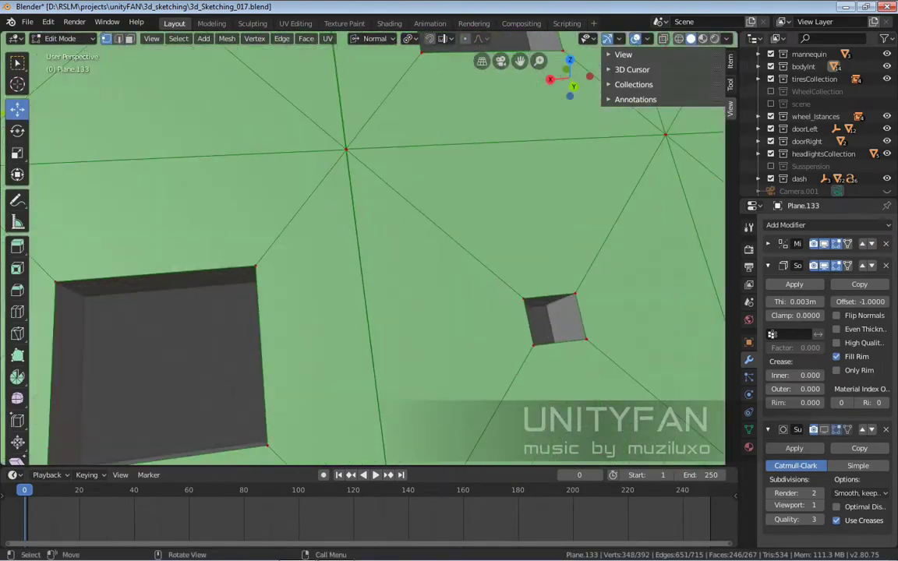
pyautogui.scroll(4, 367, 234)
pyautogui.click(254, 38)
pyautogui.click(390, 335)
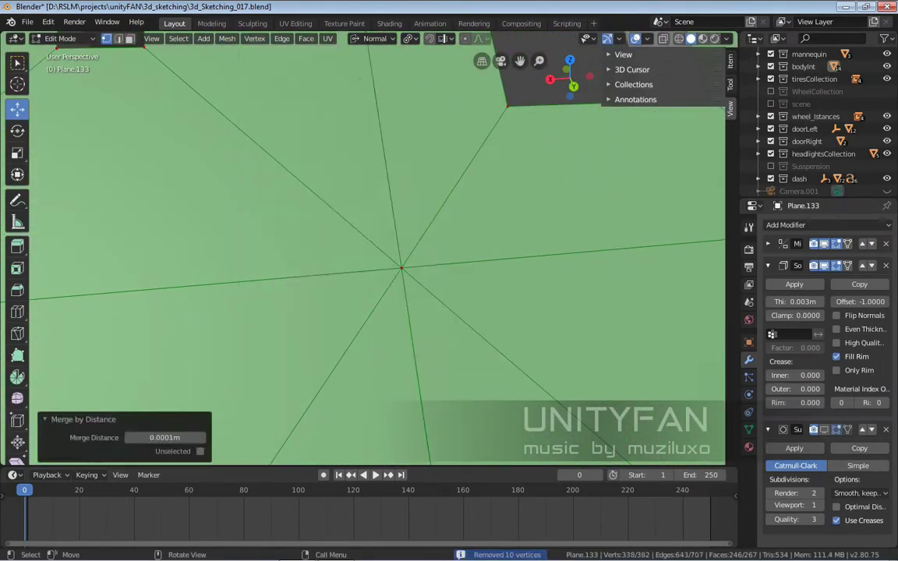
pyautogui.scroll(-6, 367, 234)
pyautogui.press('Tab')
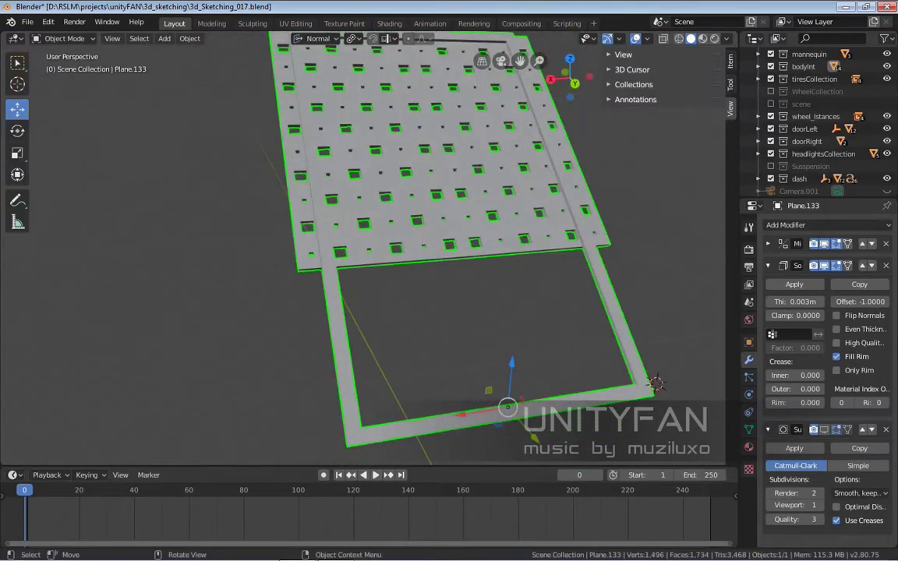
# Switch orientation back to Global and shift the left frame strip along X
pyautogui.press('3')
pyautogui.hotkey('alt', 'a')
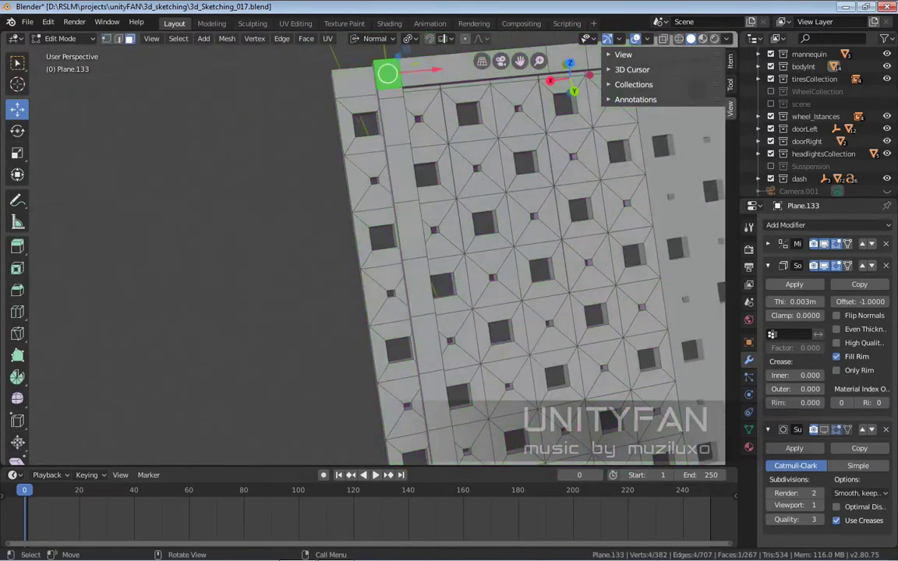
pyautogui.keyDown('ctrl'); pyautogui.click(381, 366); pyautogui.keyUp('ctrl')
pyautogui.moveTo(366, 234); pyautogui.dragTo(366, 156, button='middle')
pyautogui.click(374, 38)
pyautogui.click(337, 74)
pyautogui.scroll(5, 367, 234)
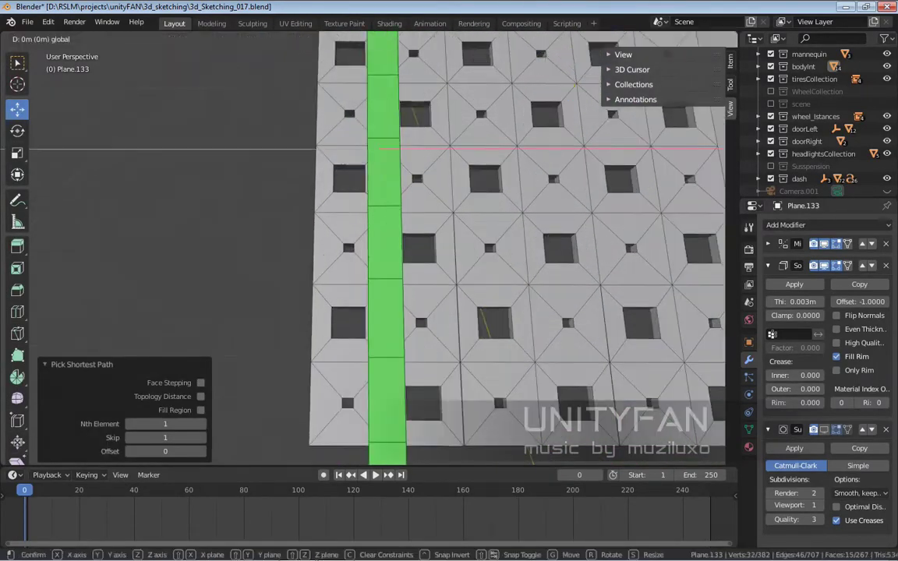
pyautogui.press('g')
pyautogui.press('x')
pyautogui.moveTo(367, 234)
pyautogui.mouseDown(button='middle')
pyautogui.moveTo(661, 267)
pyautogui.moveTo(561, 258)
pyautogui.mouseUp(button='middle')
# Select the bottom frame strip and dissolve its extra edges
pyautogui.click(562, 310)
pyautogui.scroll(3, 561, 328)
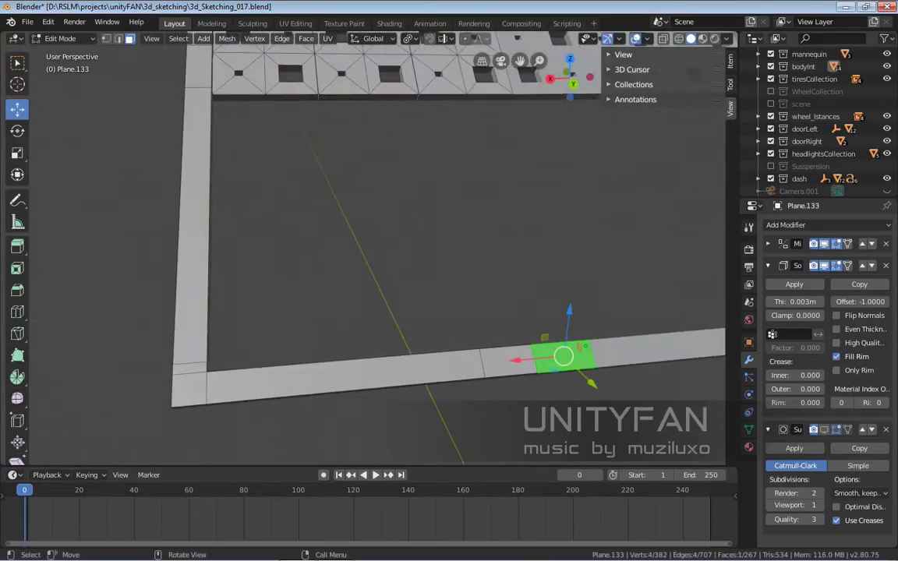
pyautogui.keyDown('ctrl'); pyautogui.click(374, 365); pyautogui.keyUp('ctrl')
pyautogui.keyDown('shift'); pyautogui.moveTo(468, 351); pyautogui.dragTo(546, 328, button='middle'); pyautogui.keyUp('shift')
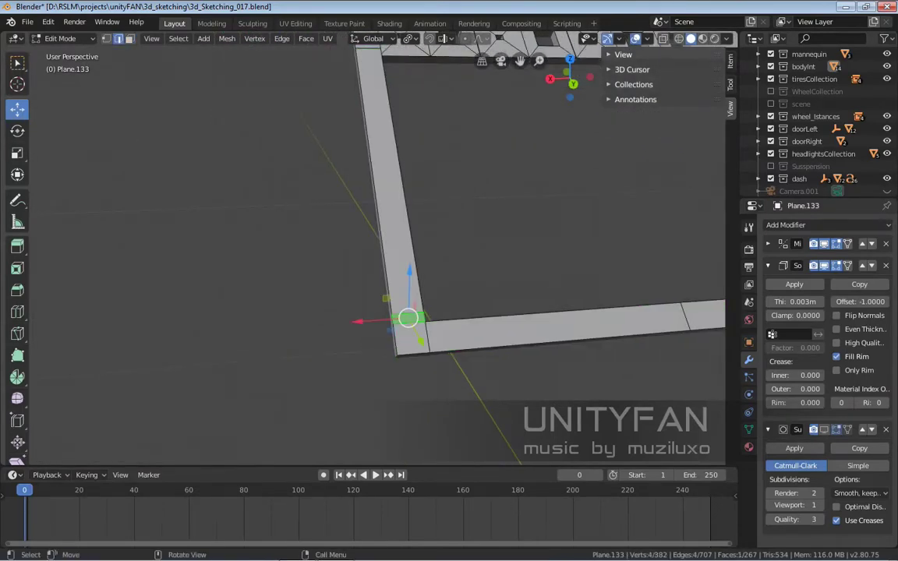
pyautogui.click(361, 374)
pyautogui.click(255, 314)
# Select the whole bottom strip and move it along its own Y axis
pyautogui.press('3')
pyautogui.keyDown('ctrl'); pyautogui.click(538, 311); pyautogui.keyUp('ctrl')
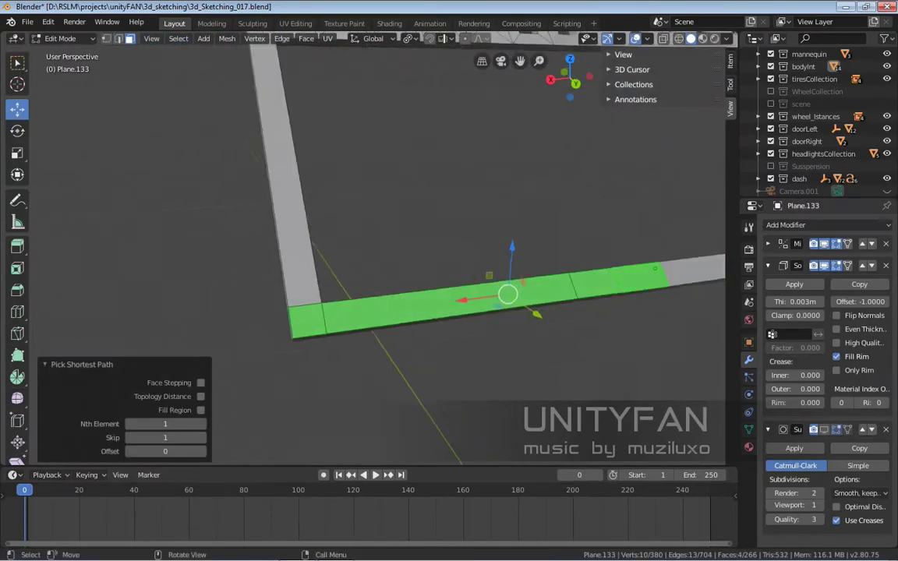
pyautogui.click(375, 38)
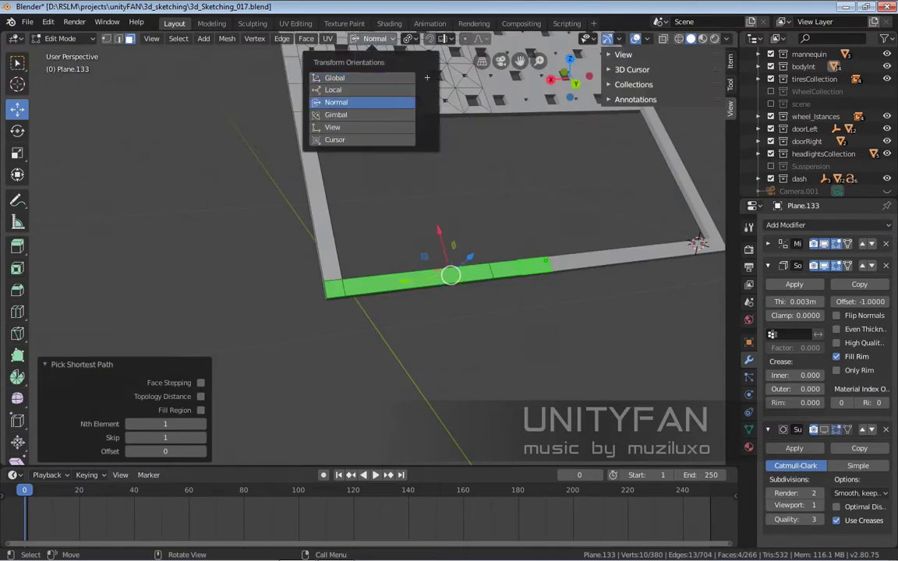
pyautogui.moveTo(451, 275)
pyautogui.mouseDown(button='middle')
pyautogui.moveTo(499, 233)
pyautogui.moveTo(495, 218)
pyautogui.mouseUp(button='middle')
pyautogui.press('g')
pyautogui.press('y')
pyautogui.press('Return')
pyautogui.press('Return')
# Reset orientation to Global and nudge the bottom strip twice along Y
pyautogui.moveTo(499, 257)
pyautogui.mouseDown(button='middle')
pyautogui.moveTo(515, 242)
pyautogui.moveTo(351, 296)
pyautogui.mouseUp(button='middle')
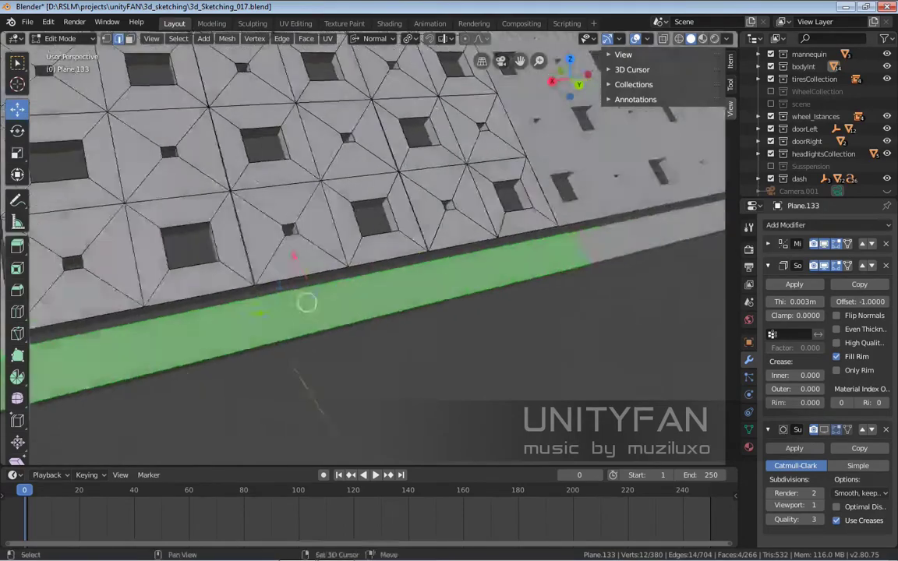
pyautogui.click(375, 38)
pyautogui.click(330, 74)
pyautogui.moveTo(467, 257)
pyautogui.mouseDown(button='middle')
pyautogui.moveTo(437, 281)
pyautogui.moveTo(484, 265)
pyautogui.mouseUp(button='middle')
pyautogui.press('g')
pyautogui.press('y')
pyautogui.press('Return')
pyautogui.press('g')
pyautogui.press('y')
pyautogui.press('Return')
# Select a perforated panel face and grow the selection across the left panel
pyautogui.moveTo(300, 81)
pyautogui.mouseDown(button='middle')
pyautogui.moveTo(354, 66)
pyautogui.moveTo(425, 249)
pyautogui.mouseUp(button='middle')
pyautogui.click(425, 250)
pyautogui.press('ctrl+KP_Add')
pyautogui.press('ctrl+KP_Add')
pyautogui.press('ctrl+KP_Add')
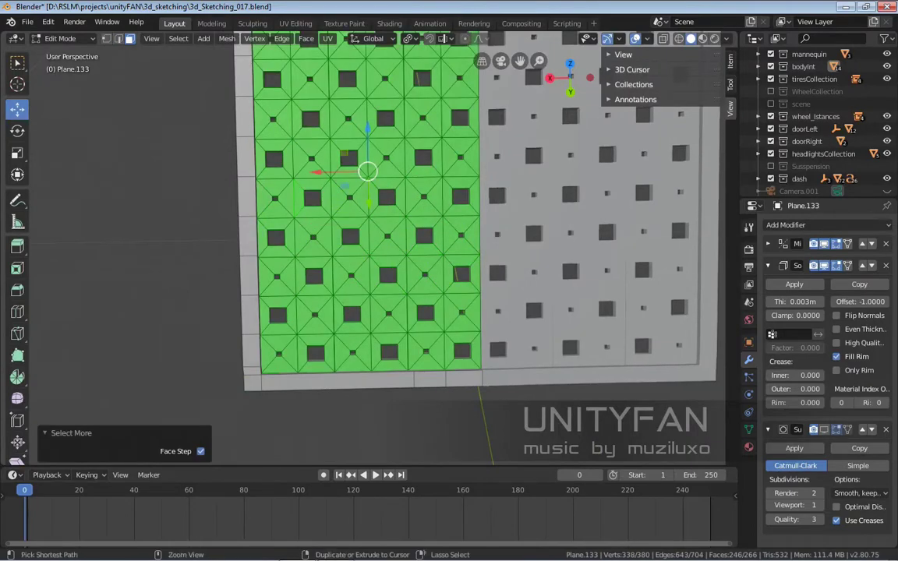
pyautogui.moveTo(367, 172)
pyautogui.mouseDown(button='middle')
pyautogui.moveTo(375, 183)
pyautogui.moveTo(334, 168)
pyautogui.mouseUp(button='middle')
pyautogui.scroll(5, 368, 171)
# In vertex mode, move a seam vertex onto the edge vertex beside it
pyautogui.press('1')
pyautogui.click(375, 175)
pyautogui.moveTo(353, 401); pyautogui.dragTo(353, 400)
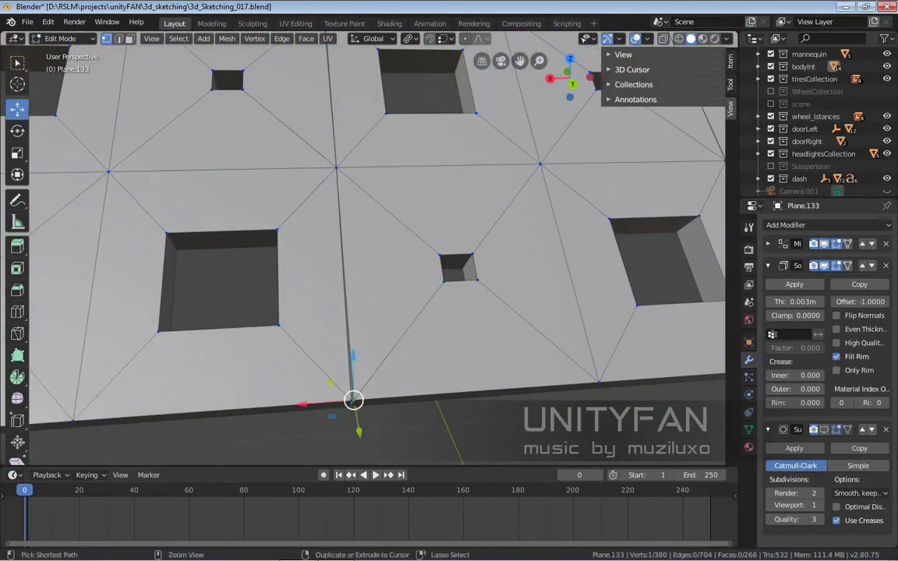
pyautogui.scroll(-5, 378, 400)
pyautogui.scroll(5, 378, 401)
pyautogui.scroll(-5, 366, 290)
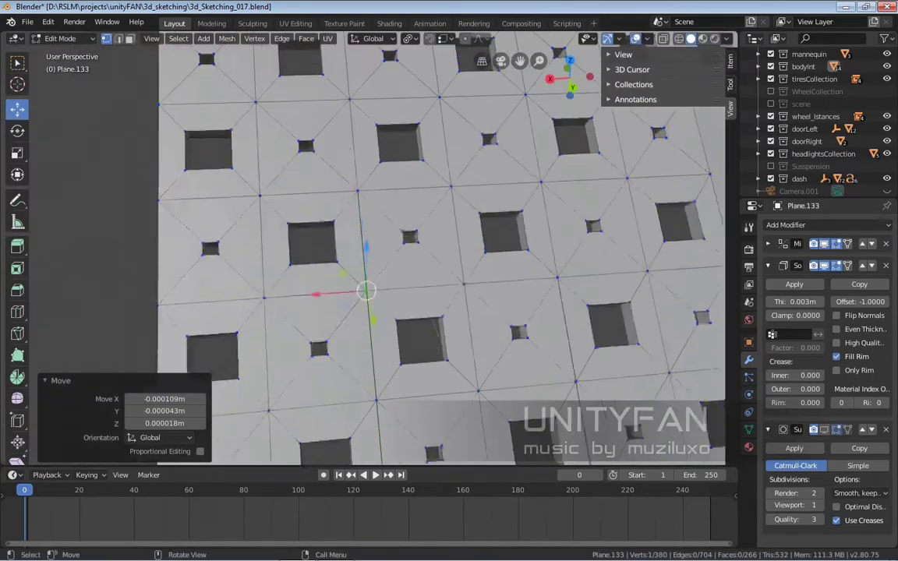
pyautogui.scroll(5, 367, 291)
pyautogui.scroll(-5, 366, 290)
pyautogui.scroll(4, 375, 221)
# Place the seam vertex exactly on the adjacent vertex using vertex snapping
pyautogui.press('g')
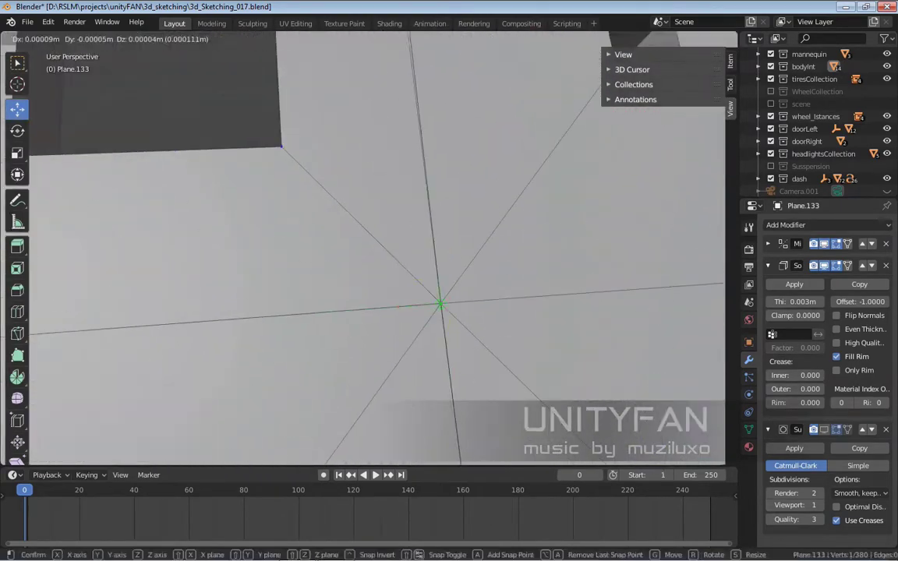
pyautogui.press('Escape')
pyautogui.scroll(-2, 376, 221)
pyautogui.scroll(2, 368, 209)
pyautogui.moveTo(362, 197); pyautogui.dragTo(364, 197)
pyautogui.scroll(-5, 235, 200)
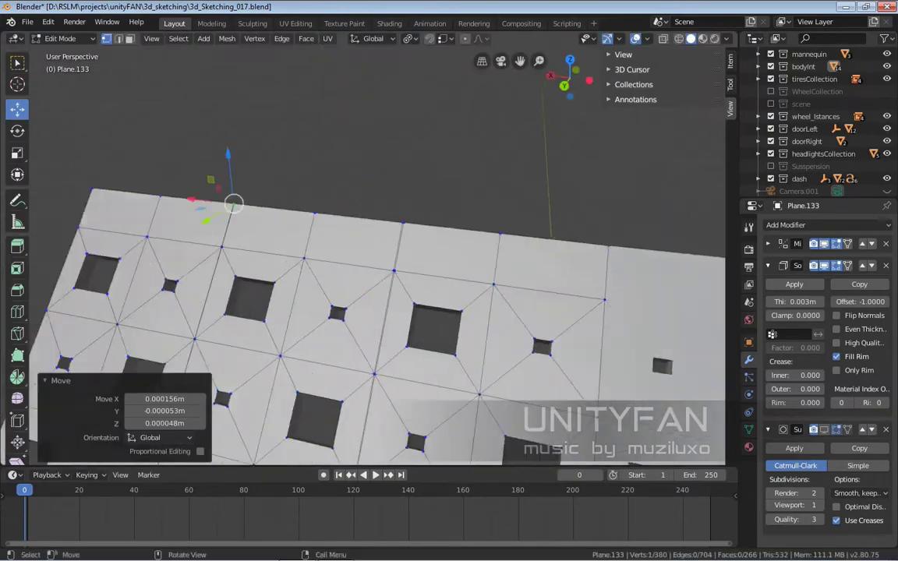
pyautogui.scroll(5, 491, 156)
# Select the whole left half of the panel with linked selection (Ctrl+L)
pyautogui.moveTo(413, 249); pyautogui.dragTo(413, 297, button='middle')
pyautogui.scroll(-3, 390, 280)
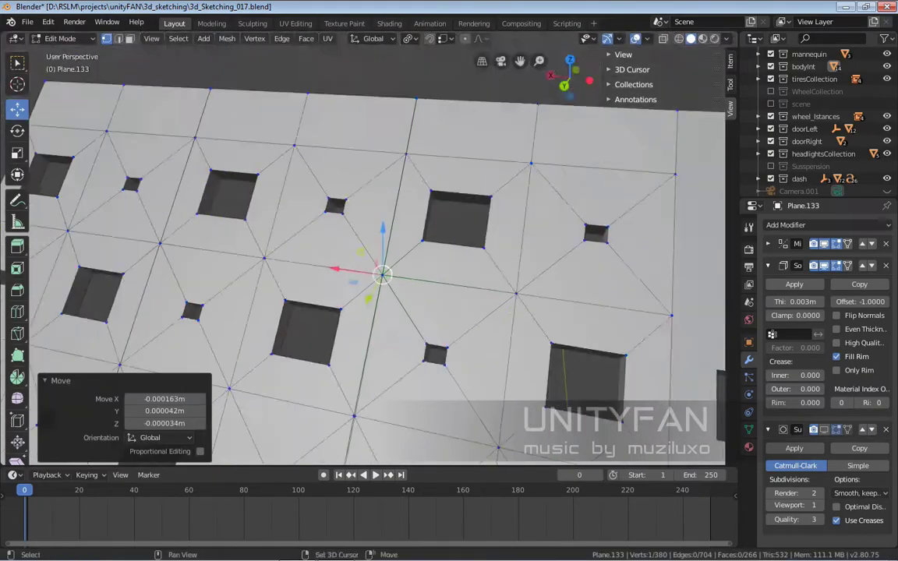
pyautogui.scroll(2, 382, 289)
pyautogui.scroll(3, 397, 234)
pyautogui.scroll(-3, 420, 170)
pyautogui.moveTo(390, 234); pyautogui.dragTo(406, 219, button='middle')
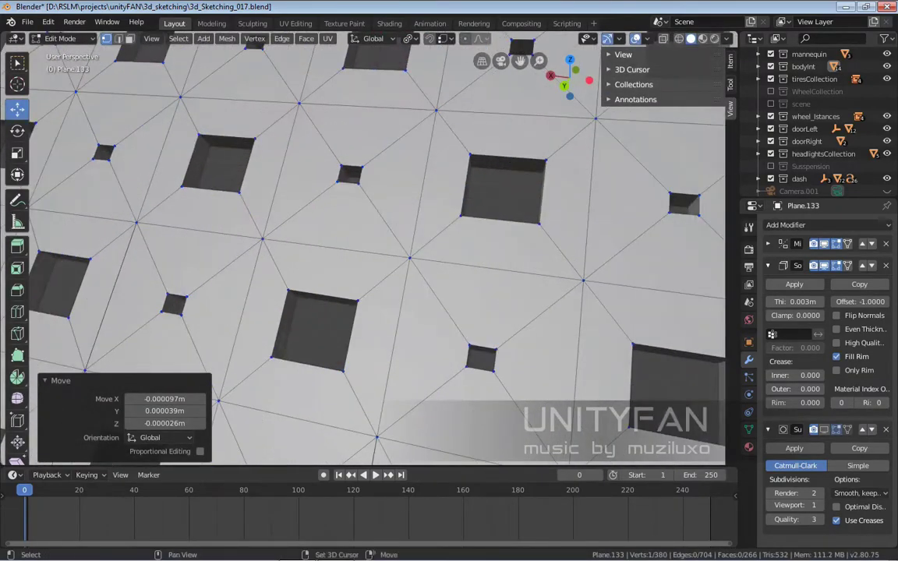
pyautogui.scroll(2, 428, 156)
pyautogui.scroll(2, 440, 131)
pyautogui.scroll(-3, 441, 131)
pyautogui.scroll(3, 390, 195)
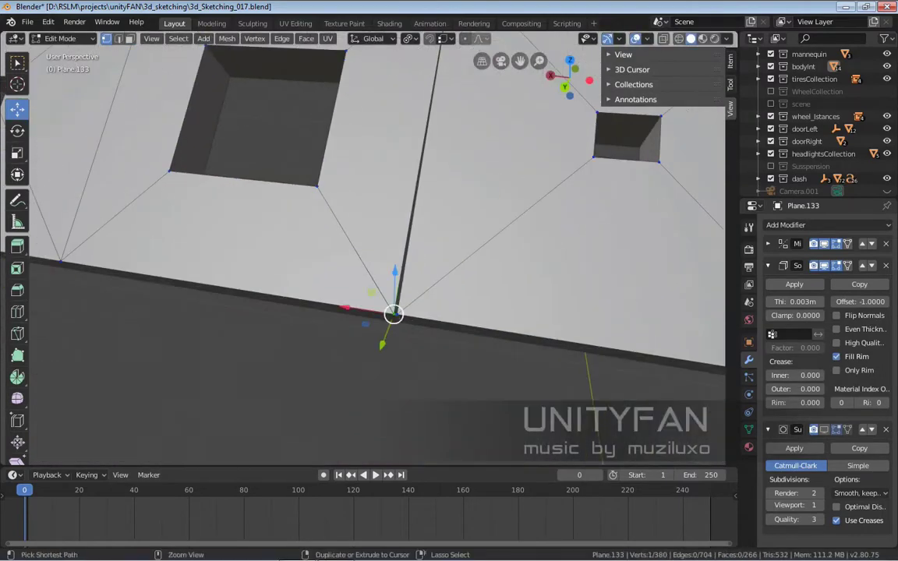
pyautogui.scroll(-4, 390, 194)
pyautogui.hotkey('ctrl', 'l')
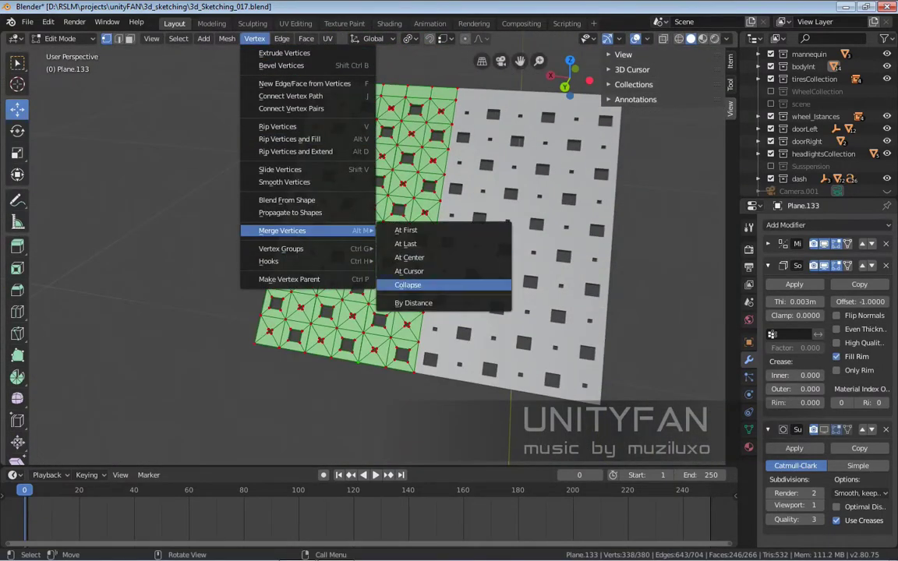
# Merge the selected vertices by distance, removing 14 duplicates, and return to Object Mode
pyautogui.click(413, 303)
pyautogui.press('Tab')
pyautogui.moveTo(593, 375); pyautogui.dragTo(653, 442, button='middle')
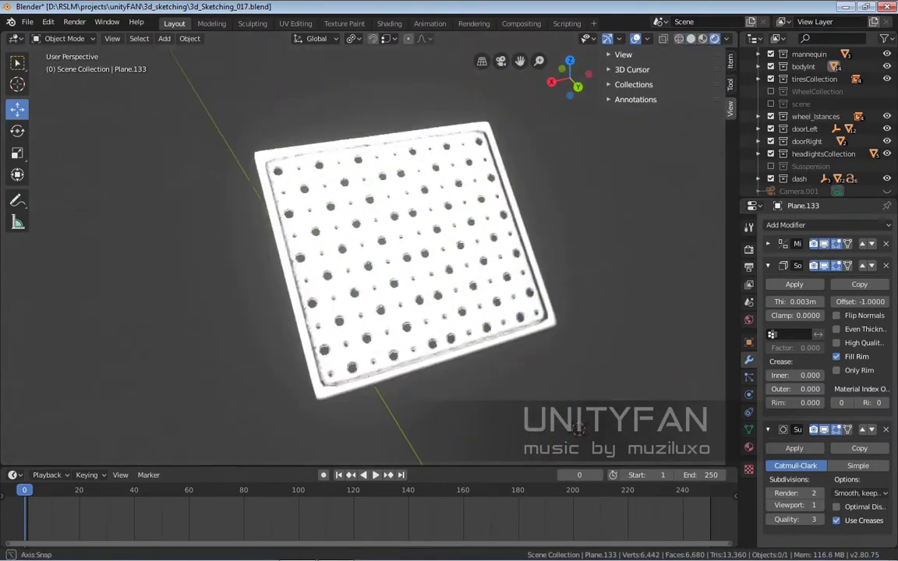
# Leave local view, select both perforated pedal plates and isolate them in local view
pyautogui.press('KP_Divide')
pyautogui.scroll(4, 519, 443)
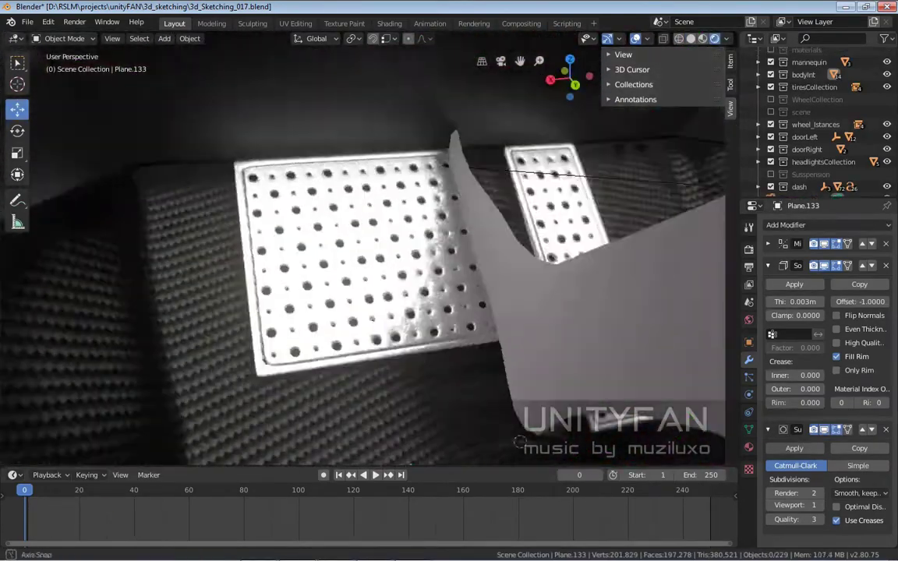
pyautogui.click(359, 257)
pyautogui.moveTo(359, 258); pyautogui.dragTo(405, 328, button='middle')
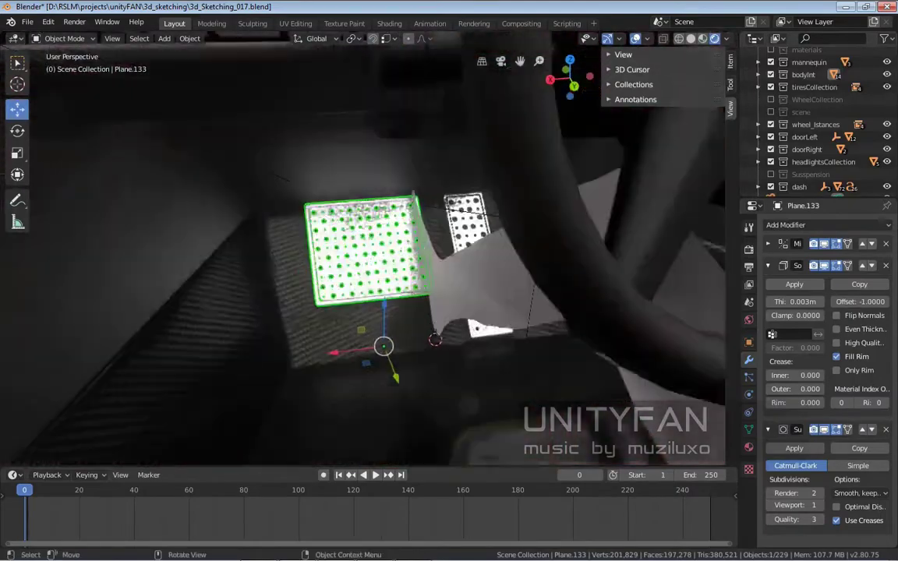
pyautogui.scroll(2, 435, 340)
pyautogui.keyDown('shift'); pyautogui.click(499, 234); pyautogui.keyUp('shift')
pyautogui.press('KP_Divide')
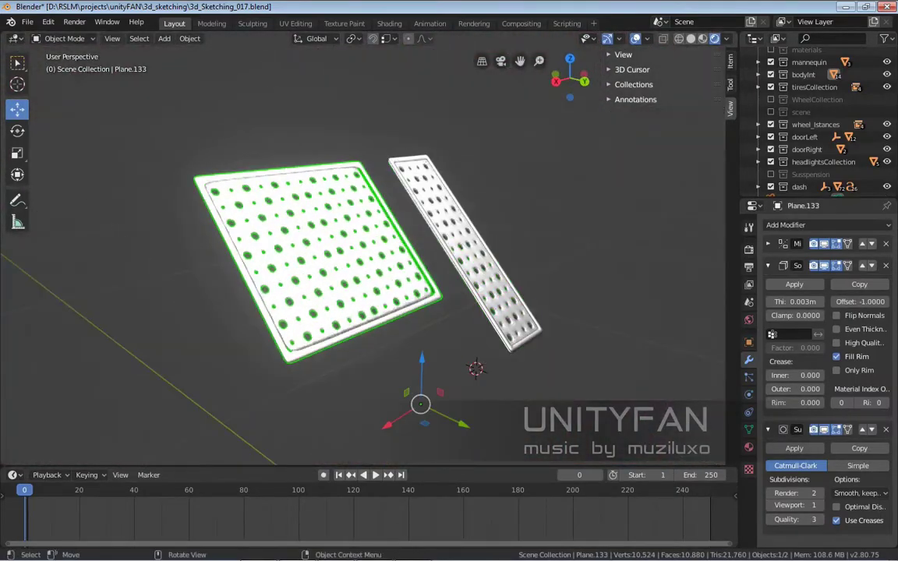
pyautogui.moveTo(432, 311); pyautogui.dragTo(433, 258, button='middle')
# Delete a row of faces along the plate's bottom edge
pyautogui.scroll(4, 351, 234)
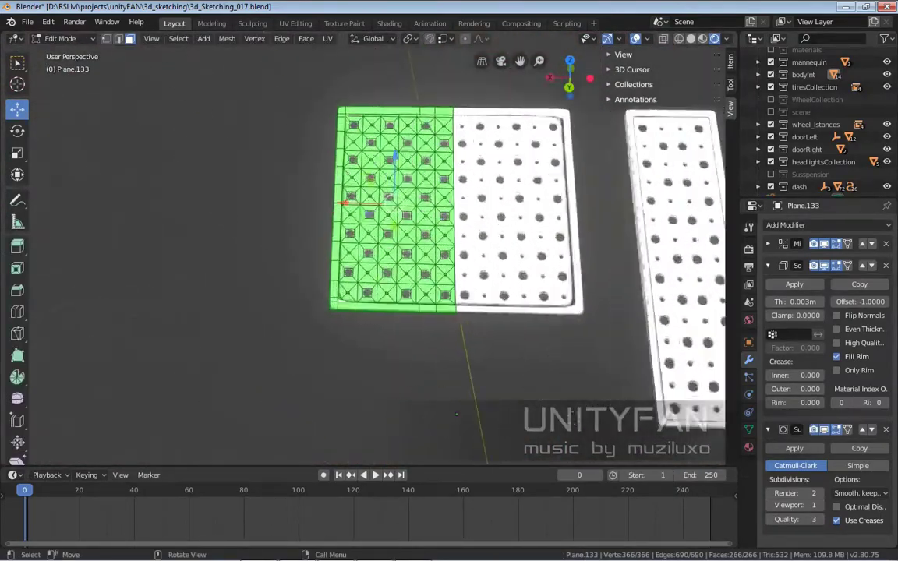
pyautogui.scroll(3, 351, 234)
pyautogui.click(226, 265)
pyautogui.scroll(2, 351, 234)
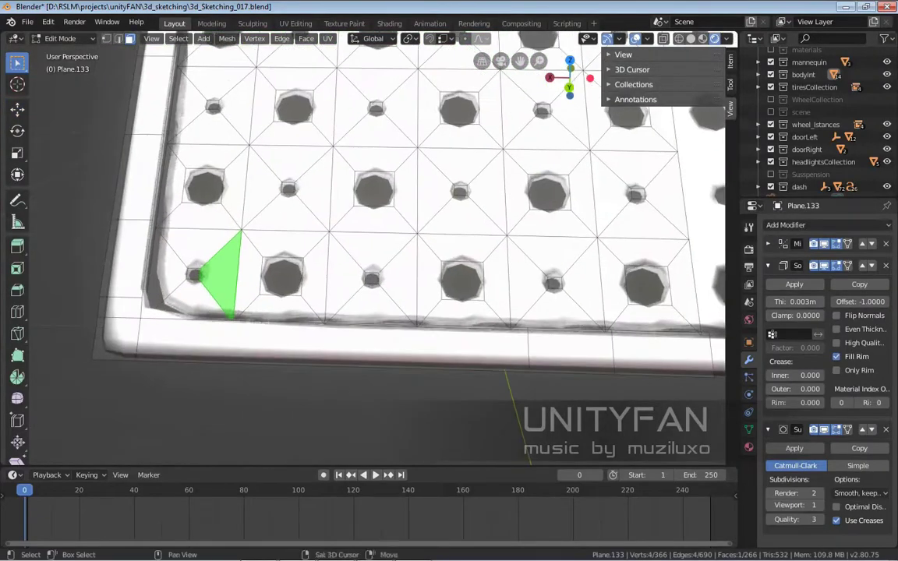
pyautogui.press('x')
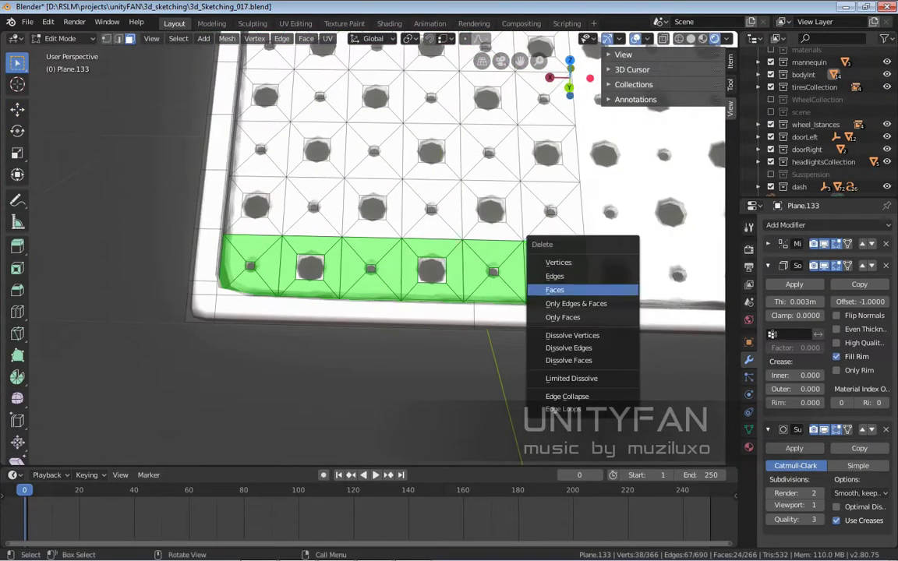
pyautogui.click(557, 291)
pyautogui.scroll(-5, 557, 291)
pyautogui.scroll(4, 468, 273)
# Dissolve the leftover edges and delete the next bottom row of faces
pyautogui.moveTo(468, 272)
pyautogui.mouseDown(button='middle')
pyautogui.moveTo(698, 421)
pyautogui.moveTo(546, 312)
pyautogui.mouseUp(button='middle')
pyautogui.scroll(3, 546, 312)
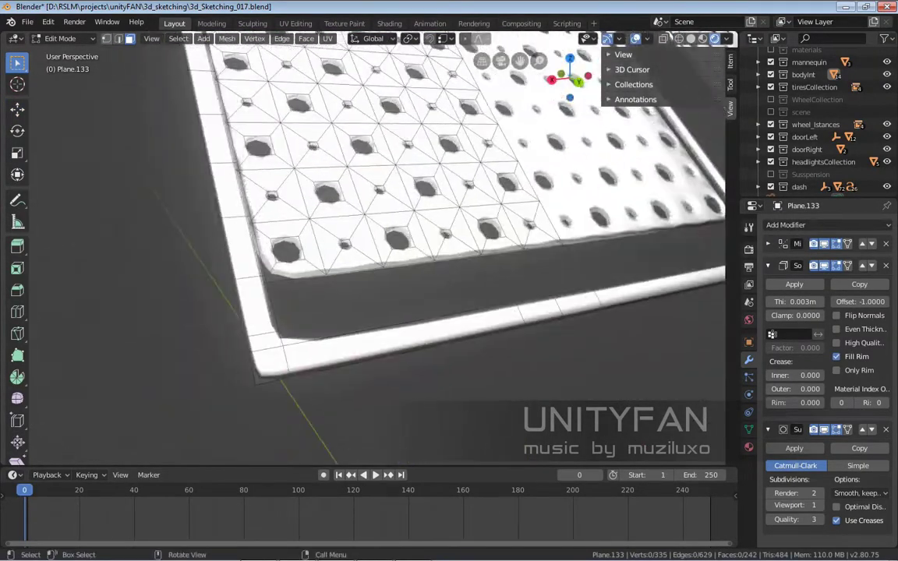
pyautogui.click(206, 332)
pyautogui.scroll(-2, 445, 431)
pyautogui.scroll(-2, 445, 431)
pyautogui.scroll(-2, 445, 431)
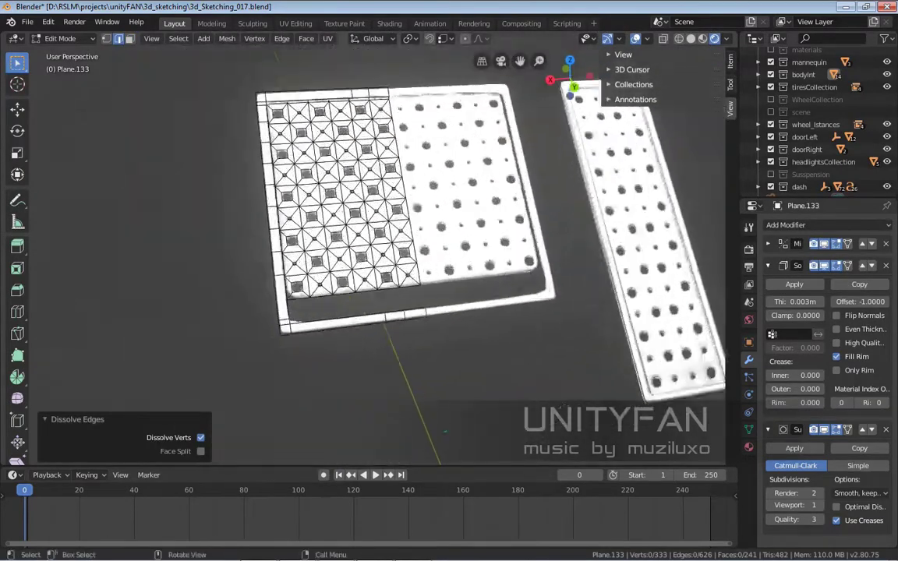
pyautogui.scroll(4, 446, 432)
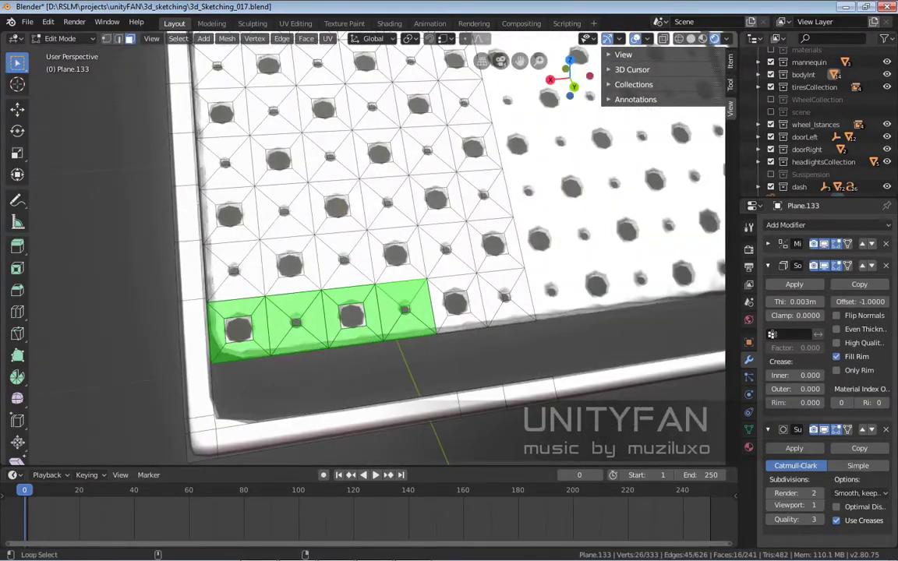
pyautogui.click(426, 225)
pyautogui.scroll(-3, 449, 280)
# Dissolve an edge on the rim and move the bottom rim faces inward along one axis
pyautogui.moveTo(449, 281); pyautogui.dragTo(507, 234, button='middle')
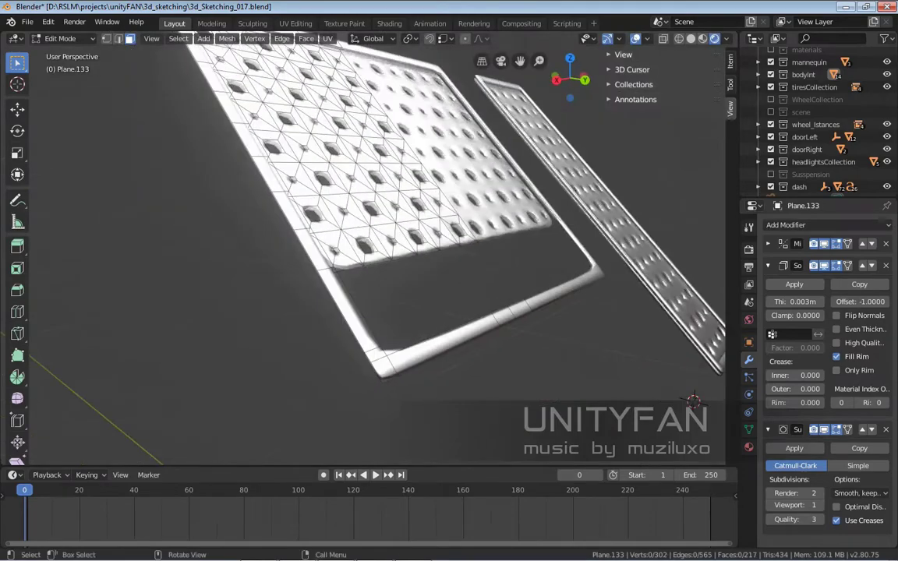
pyautogui.click(546, 321)
pyautogui.moveTo(257, 367); pyautogui.dragTo(284, 368, button='middle')
pyautogui.press('x')
pyautogui.click(284, 369)
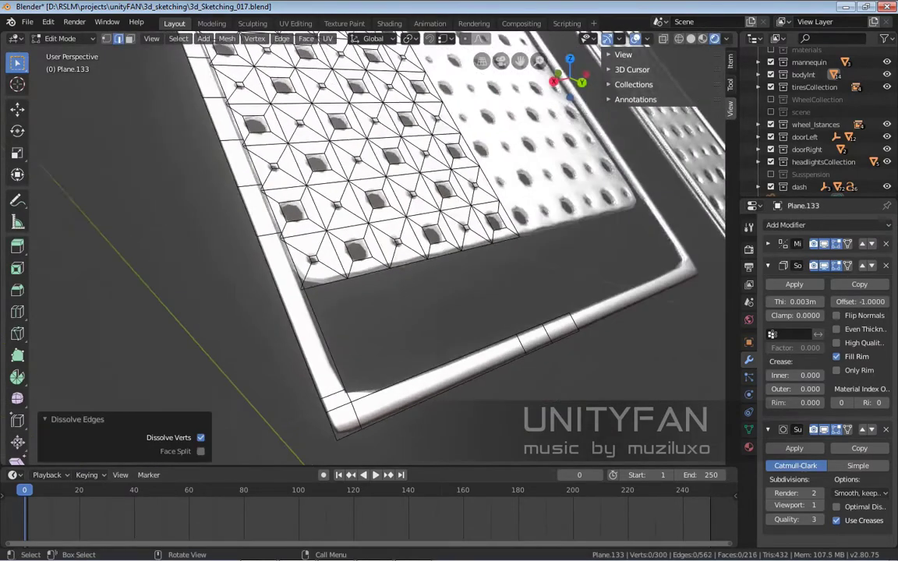
pyautogui.keyDown('ctrl'); pyautogui.click(409, 387); pyautogui.keyUp('ctrl')
pyautogui.moveTo(410, 388)
pyautogui.keyDown('alt'); pyautogui.mouseDown(button='middle')
pyautogui.moveTo(468, 328)
pyautogui.moveTo(475, 295)
pyautogui.moveTo(432, 310)
pyautogui.moveTo(672, 404)
pyautogui.moveTo(399, 256)
pyautogui.moveTo(633, 377)
pyautogui.mouseUp(button='middle'); pyautogui.keyUp('alt')
pyautogui.press('g')
pyautogui.press('z')
pyautogui.click(475, 295)
pyautogui.press('g')
pyautogui.click(672, 403)
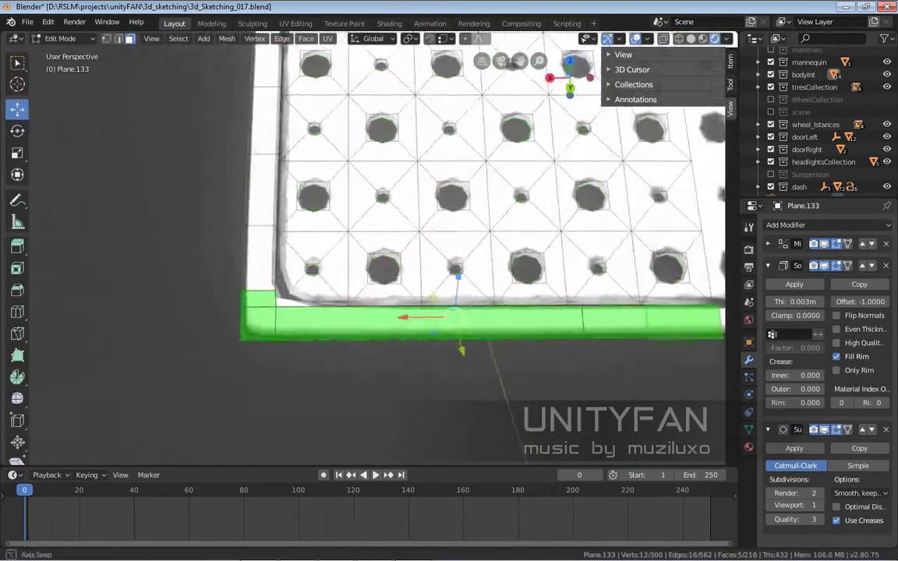
# In vertex mode, dissolve the corner edges and slide the corner vertices into place
pyautogui.press('1')
pyautogui.click(336, 355)
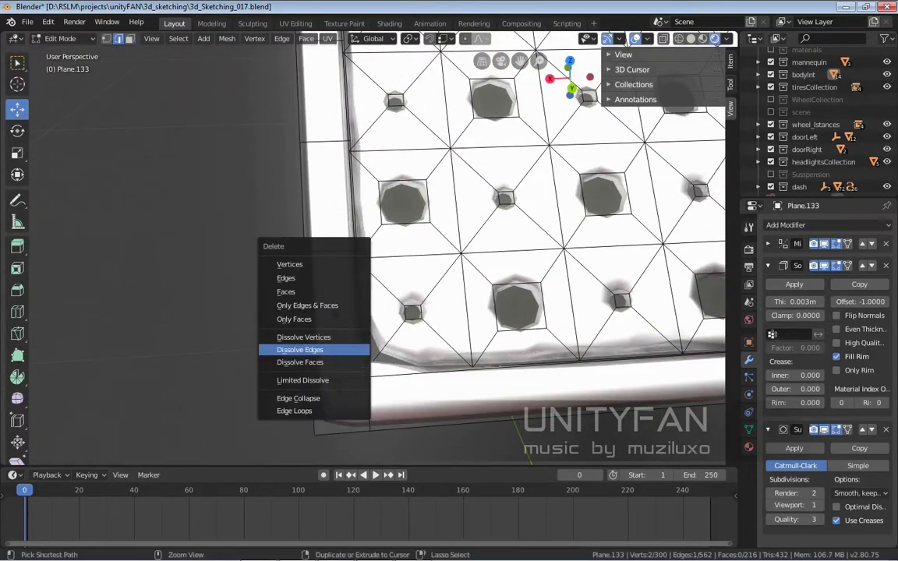
pyautogui.click(300, 349)
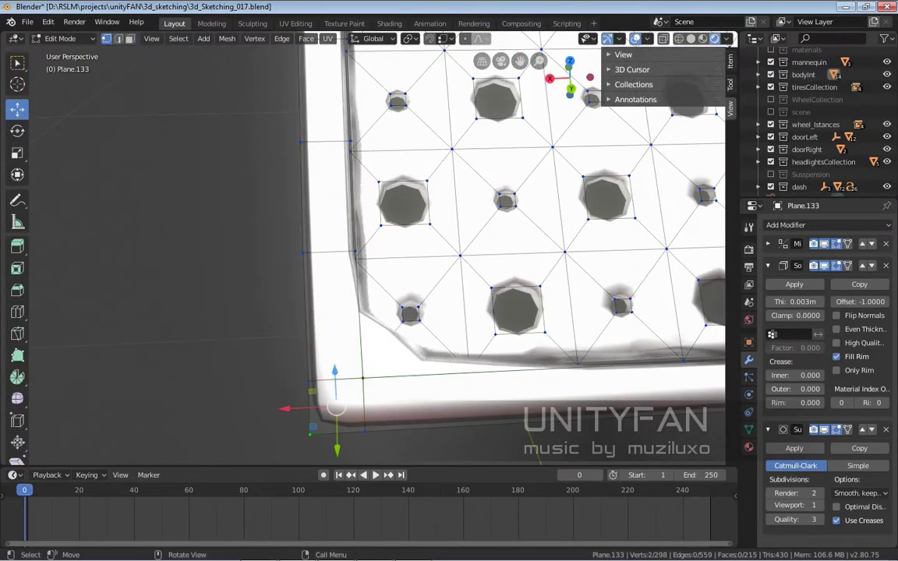
pyautogui.scroll(-3, 335, 407)
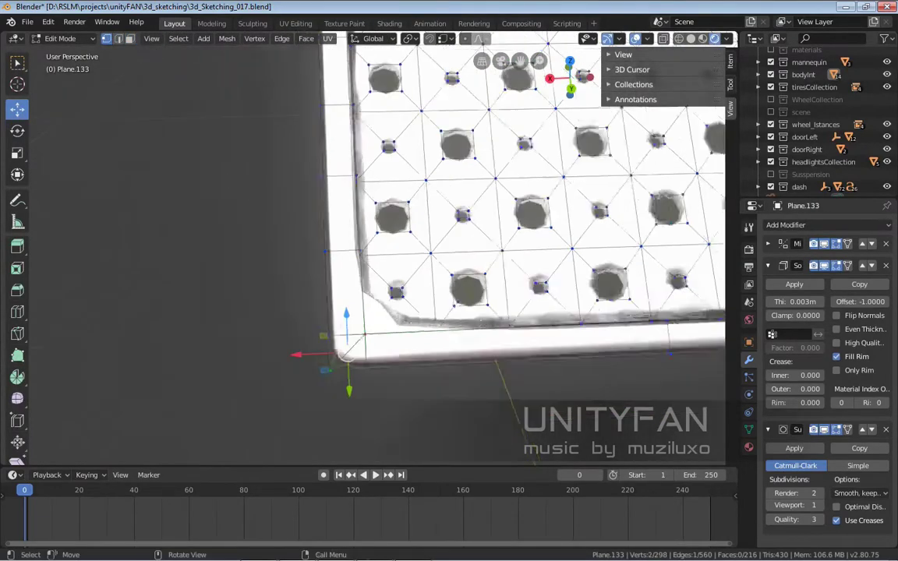
pyautogui.press('j')
pyautogui.press('Return')
pyautogui.scroll(2, 468, 234)
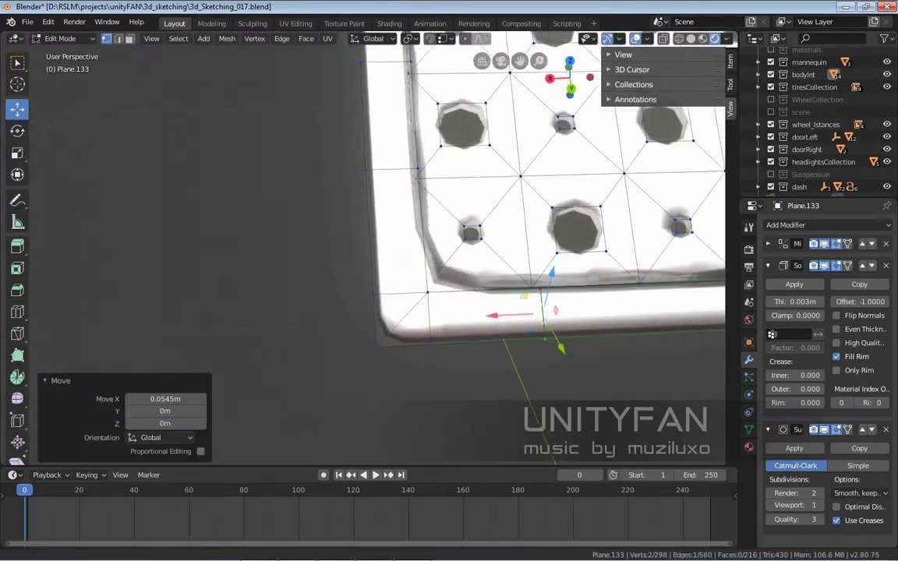
pyautogui.scroll(2, 468, 234)
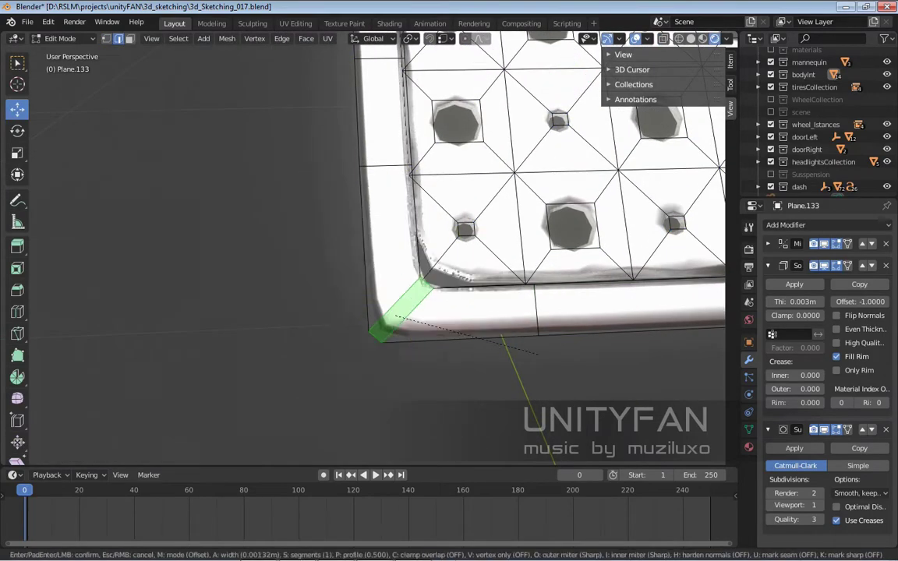
pyautogui.click(550, 348)
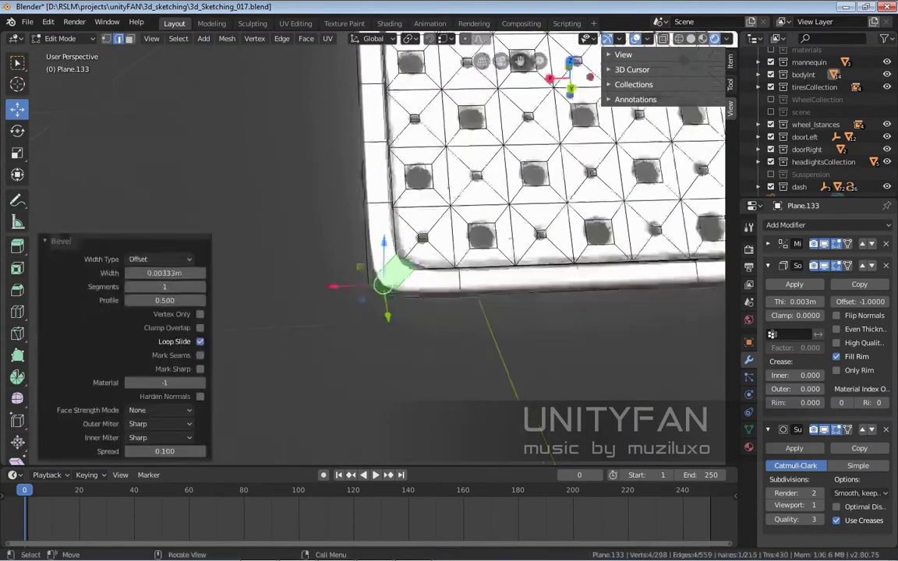
# Inspect the plate in Object Mode, then return to Edit Mode and reposition a corner vertex
pyautogui.press('Tab')
pyautogui.scroll(-3, 550, 349)
pyautogui.moveTo(550, 348); pyautogui.dragTo(468, 273, button='middle')
pyautogui.scroll(3, 468, 273)
pyautogui.press('Tab')
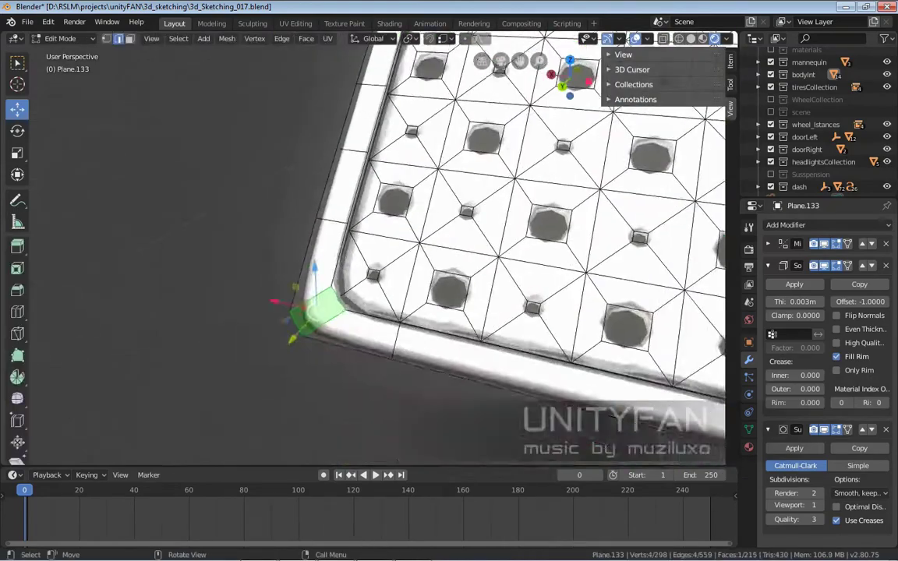
pyautogui.scroll(2, 468, 234)
pyautogui.scroll(-3, 468, 234)
pyautogui.press('Tab')
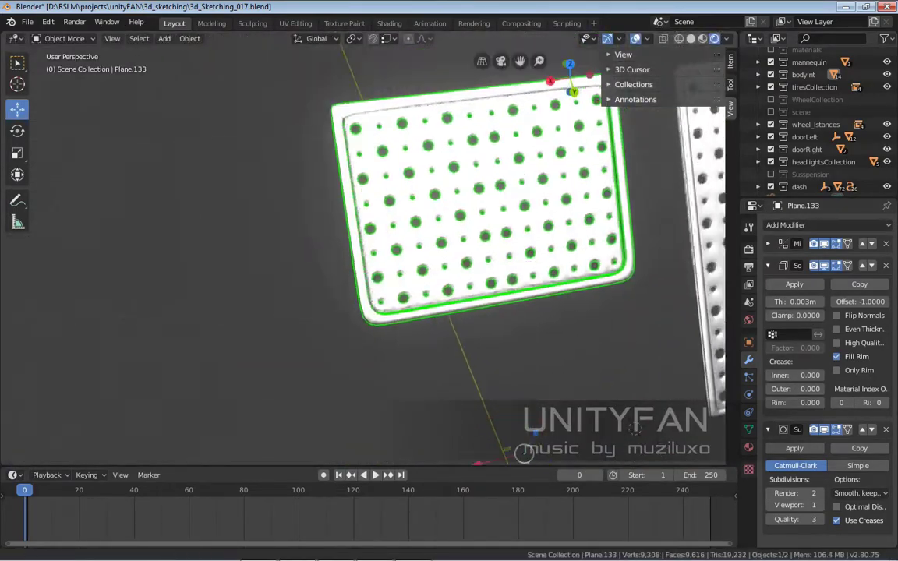
pyautogui.scroll(3, 467, 234)
pyautogui.press('Tab')
pyautogui.keyDown('shift'); pyautogui.moveTo(468, 234); pyautogui.dragTo(456, 276, button='middle'); pyautogui.keyUp('shift')
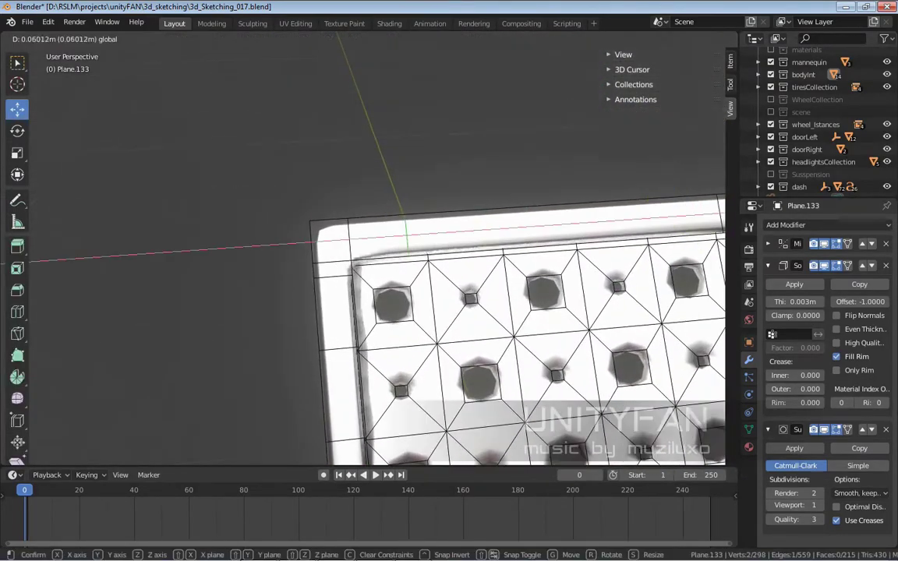
pyautogui.press('Return')
pyautogui.scroll(2, 468, 234)
pyautogui.moveTo(468, 234)
pyautogui.keyDown('shift'); pyautogui.mouseDown(button='middle')
pyautogui.moveTo(375, 265)
pyautogui.moveTo(499, 187)
pyautogui.mouseUp(button='middle'); pyautogui.keyUp('shift')
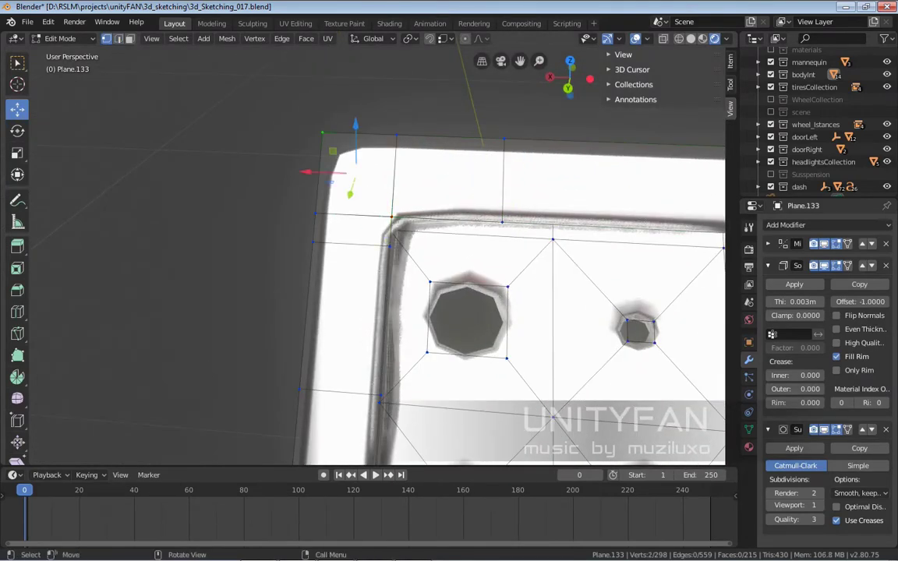
# Dissolve the remaining corner edges and bevel the corner 0.00331 m wide with one segment
pyautogui.click(285, 216)
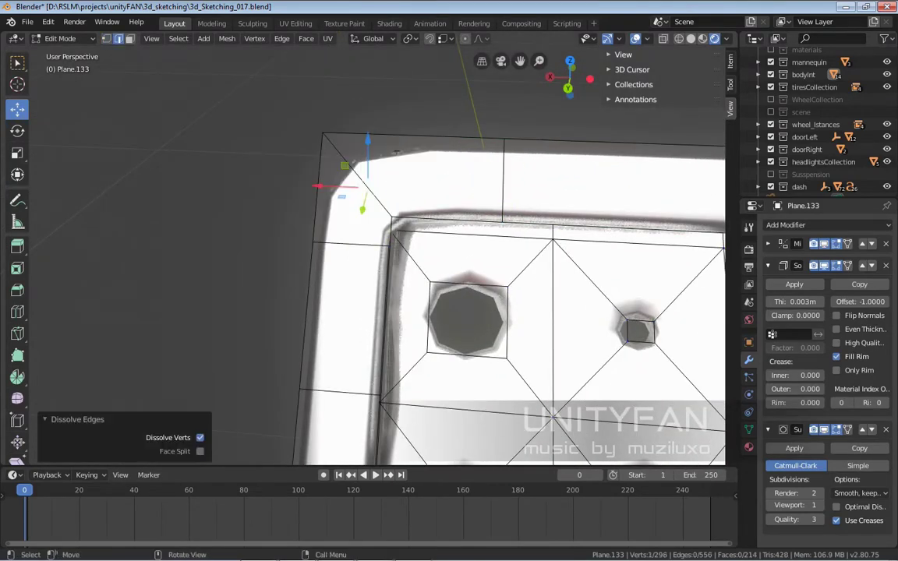
pyautogui.scroll(-2, 468, 273)
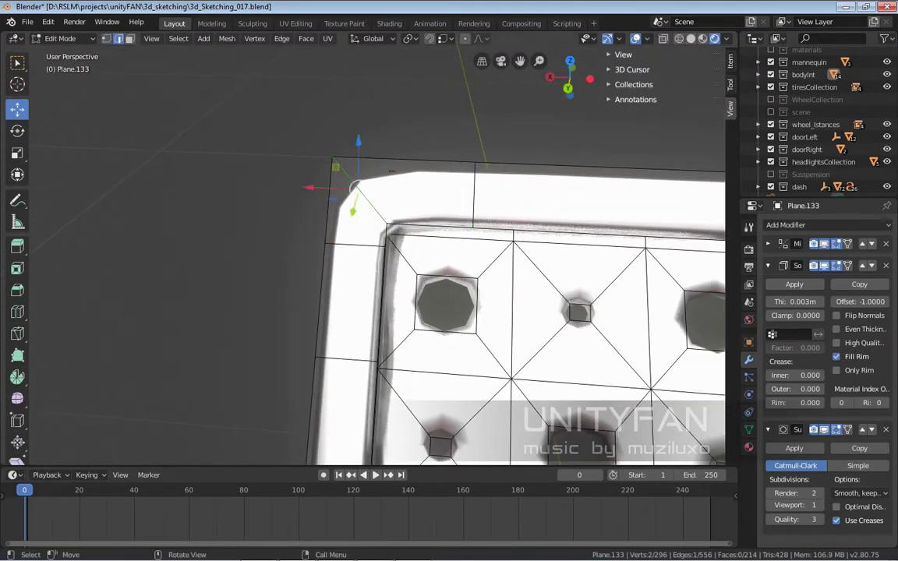
pyautogui.press('x')
pyautogui.click(265, 234)
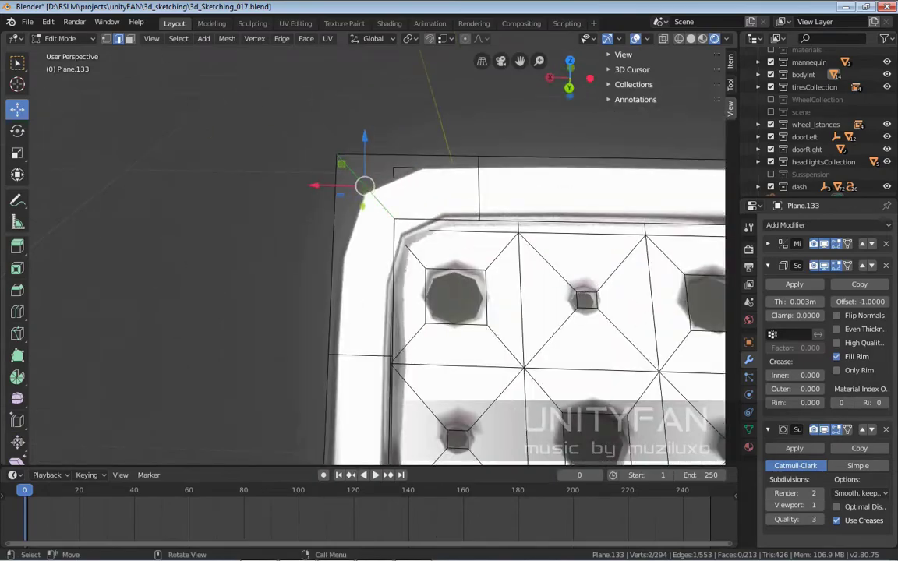
pyautogui.moveTo(468, 273)
pyautogui.mouseDown(button='middle')
pyautogui.moveTo(468, 195)
pyautogui.moveTo(468, 273)
pyautogui.mouseUp(button='middle')
pyautogui.hotkey('ctrl', 'b')
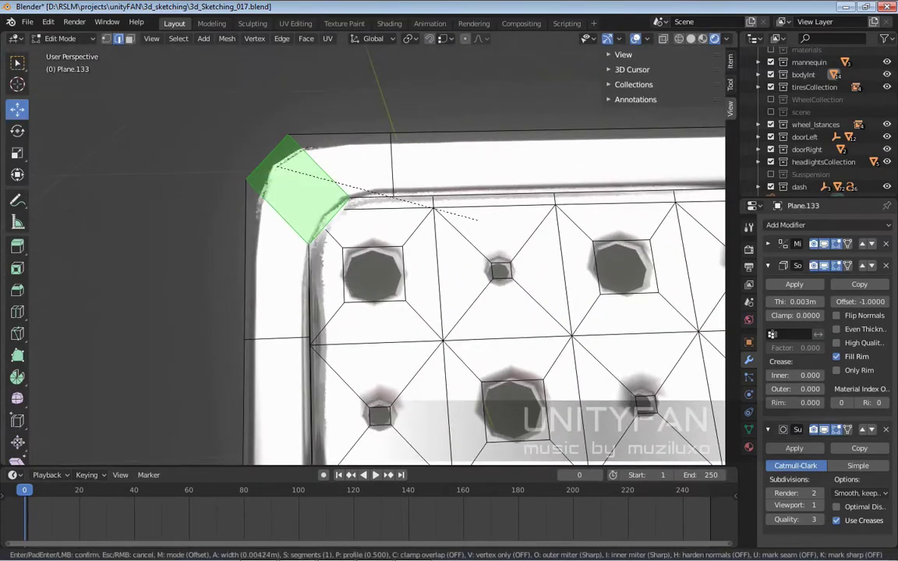
pyautogui.click(477, 220)
pyautogui.scroll(-4, 477, 220)
pyautogui.scroll(3, 478, 220)
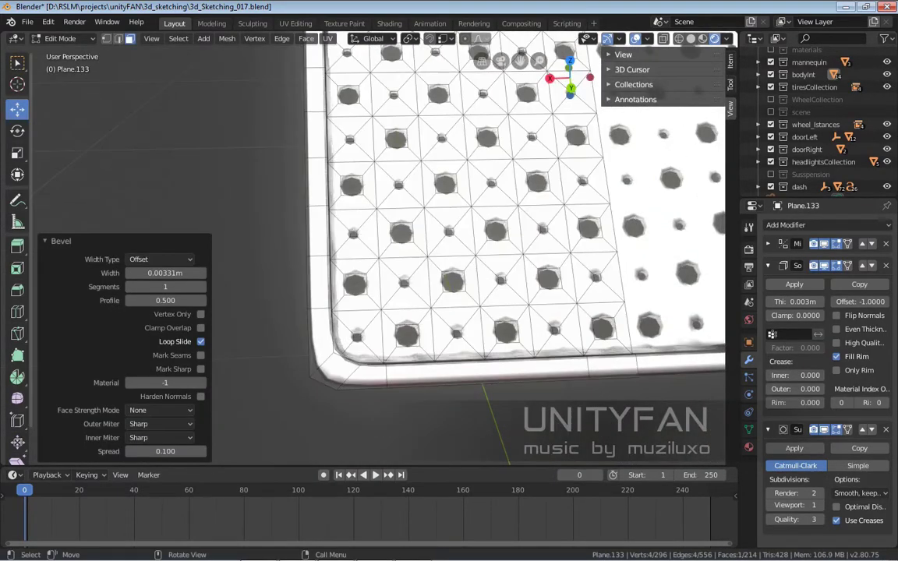
# Hide the plate's outer rim loop and extend the vertex selection along the edge
pyautogui.keyDown('alt'); pyautogui.click(468, 372); pyautogui.keyUp('alt')
pyautogui.press('h')
pyautogui.moveTo(468, 273)
pyautogui.mouseDown(button='middle')
pyautogui.moveTo(500, 257)
pyautogui.moveTo(437, 234)
pyautogui.mouseUp(button='middle')
pyautogui.keyDown('ctrl'); pyautogui.click(390, 296); pyautogui.keyUp('ctrl')
# Extend the bottom edge selection and extrude it into a new strip along one axis
pyautogui.keyDown('ctrl'); pyautogui.click(499, 319); pyautogui.keyUp('ctrl')
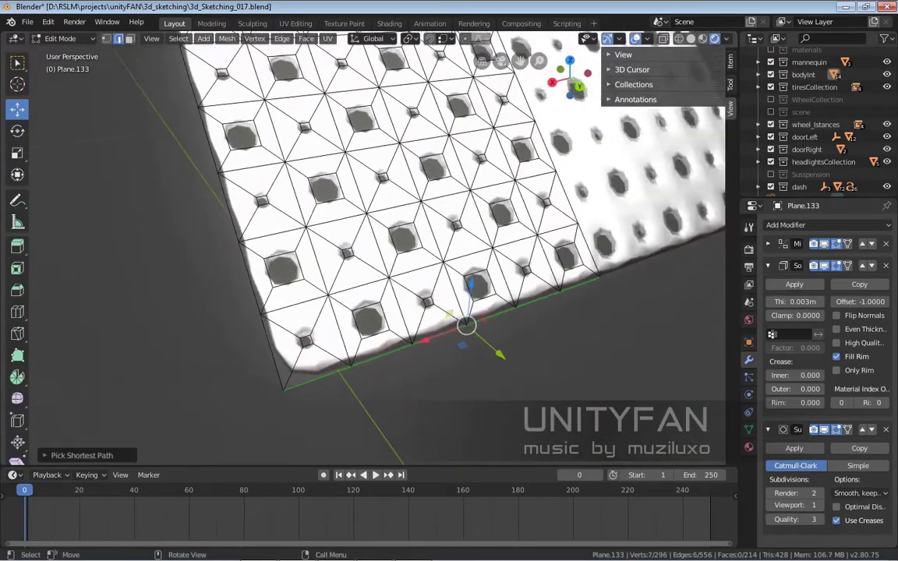
pyautogui.moveTo(468, 273); pyautogui.dragTo(515, 234, button='middle')
pyautogui.press('Return')
pyautogui.moveTo(468, 273); pyautogui.dragTo(484, 257, button='middle')
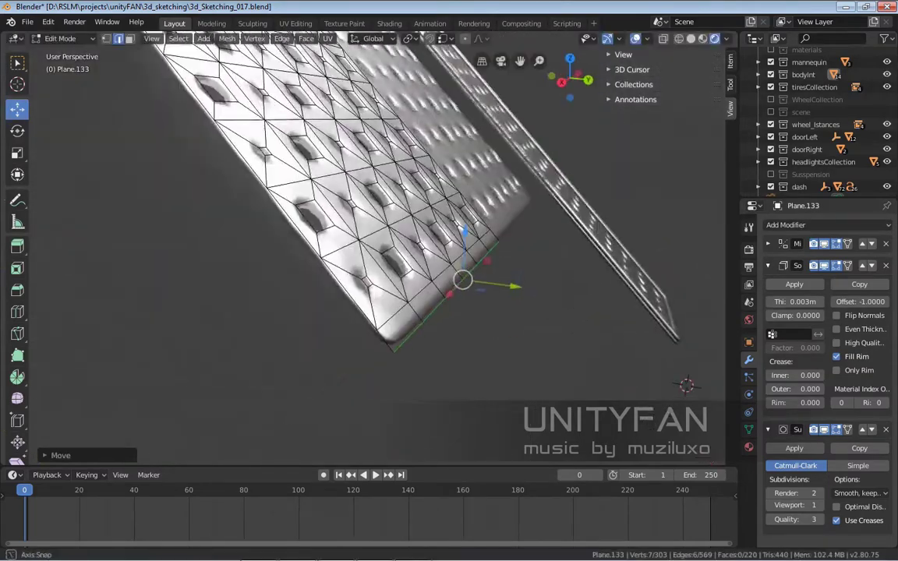
pyautogui.moveTo(319, 297); pyautogui.dragTo(321, 244, button='middle')
pyautogui.keyDown('ctrl'); pyautogui.click(320, 301); pyautogui.keyUp('ctrl')
pyautogui.press('r')
pyautogui.press('Escape')
pyautogui.press('e')
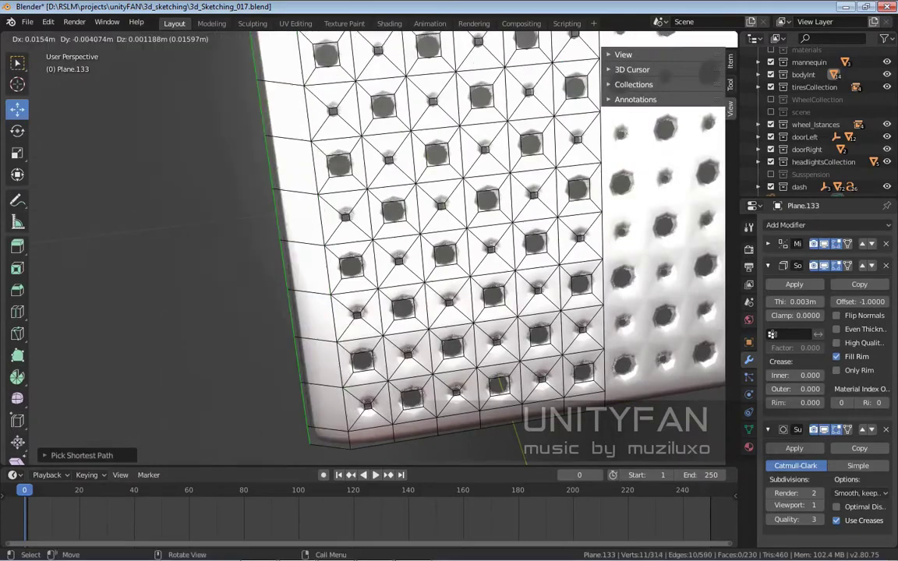
pyautogui.press('g')
pyautogui.press('Return')
pyautogui.moveTo(319, 291)
pyautogui.mouseDown(button='middle')
pyautogui.moveTo(355, 260)
pyautogui.moveTo(663, 385)
pyautogui.mouseUp(button='middle')
# Select the whole plate mesh and toggle to Object Mode to inspect it
pyautogui.press('a')
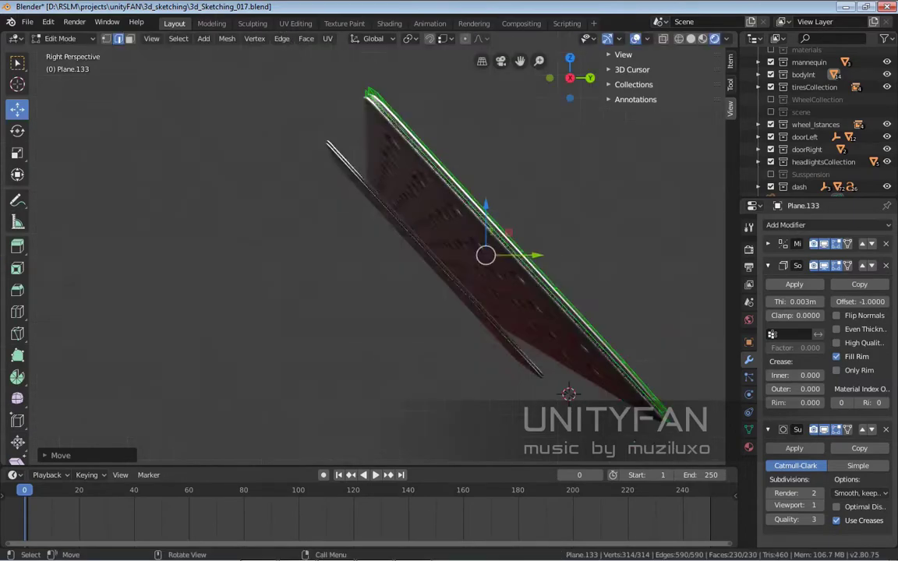
pyautogui.press('Tab')
pyautogui.moveTo(659, 406); pyautogui.dragTo(544, 410, button='middle')
pyautogui.moveTo(555, 349)
pyautogui.mouseDown(button='middle')
pyautogui.moveTo(538, 414)
pyautogui.moveTo(449, 360)
pyautogui.moveTo(468, 366)
pyautogui.moveTo(499, 328)
pyautogui.moveTo(382, 262)
pyautogui.mouseUp(button='middle')
pyautogui.press('Tab')
pyautogui.scroll(3, 468, 366)
pyautogui.press('Tab')
# Grow a face selection over the plate's top surface and dissolve the unneeded edges
pyautogui.press('3')
pyautogui.click(382, 261)
pyautogui.press('ctrl+KP_Add')
pyautogui.press('ctrl+KP_Add')
pyautogui.press('ctrl+KP_Add')
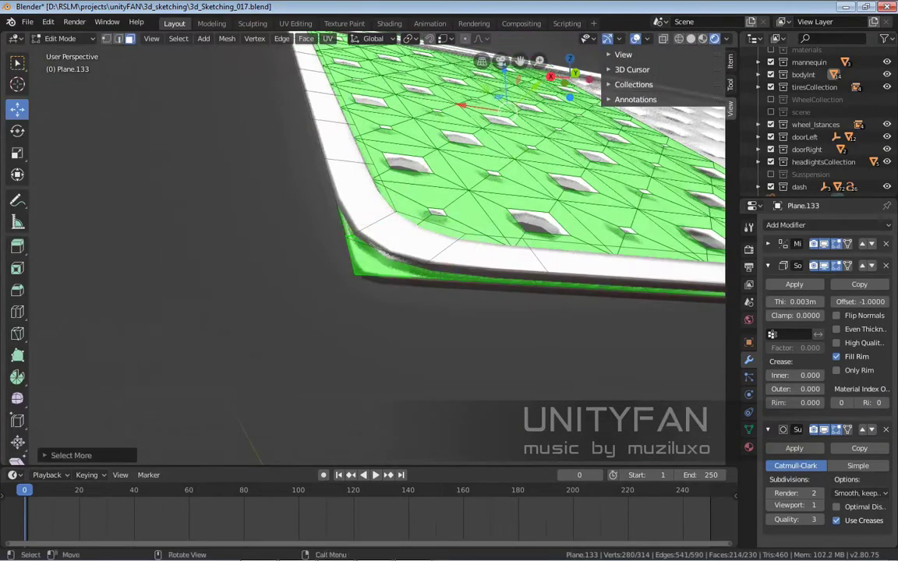
pyautogui.press('1')
pyautogui.moveTo(437, 327); pyautogui.dragTo(306, 343, button='middle')
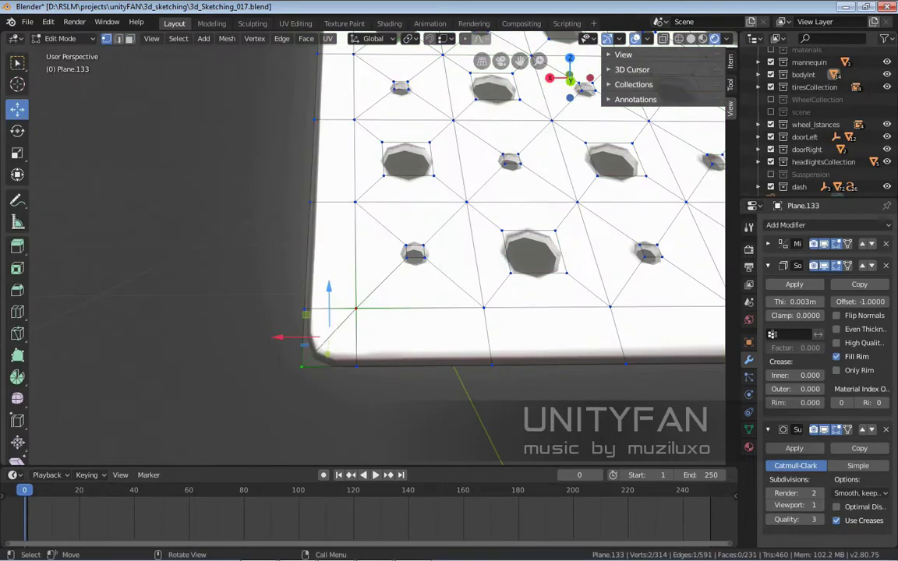
pyautogui.hotkey('ctrl', 'x')
pyautogui.moveTo(437, 257); pyautogui.dragTo(468, 234, button='middle')
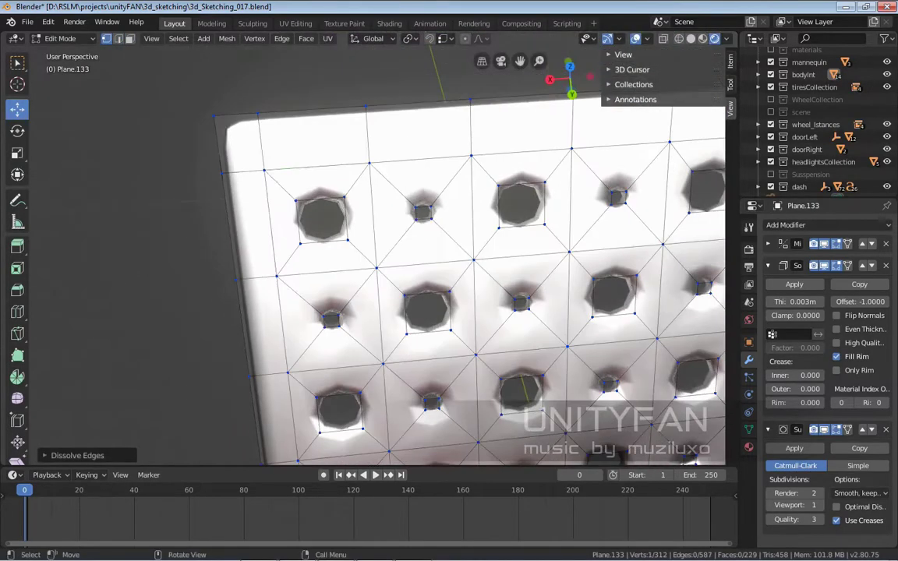
pyautogui.press('x')
pyautogui.click(180, 176)
pyautogui.scroll(-4, 179, 176)
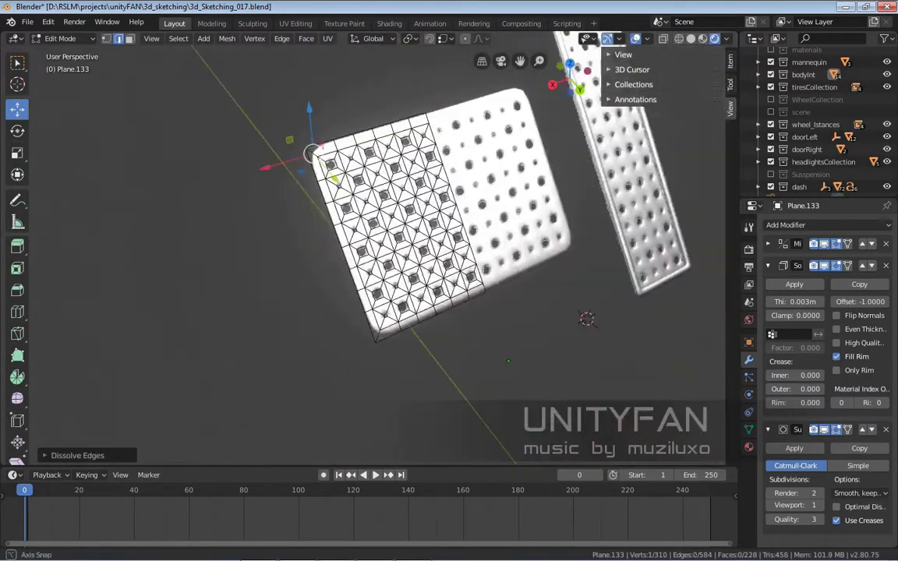
pyautogui.moveTo(586, 315)
pyautogui.mouseDown(button='middle')
pyautogui.moveTo(594, 351)
pyautogui.moveTo(575, 305)
pyautogui.moveTo(482, 276)
pyautogui.moveTo(557, 327)
pyautogui.moveTo(550, 351)
pyautogui.mouseUp(button='middle')
# Leave Edit Mode with the plate still selected
pyautogui.press('Tab')
pyautogui.click(595, 352)
pyautogui.hotkey('ctrl', 'z')
pyautogui.scroll(-2, 372, 249)
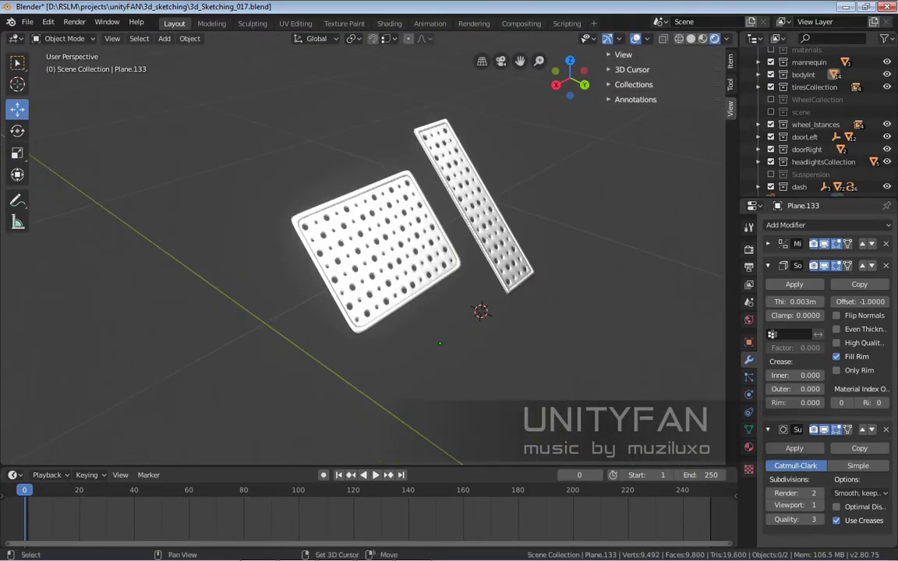
# Add a lattice and scale it up to enclose both pedal plates
pyautogui.hotkey('shift', 'a')
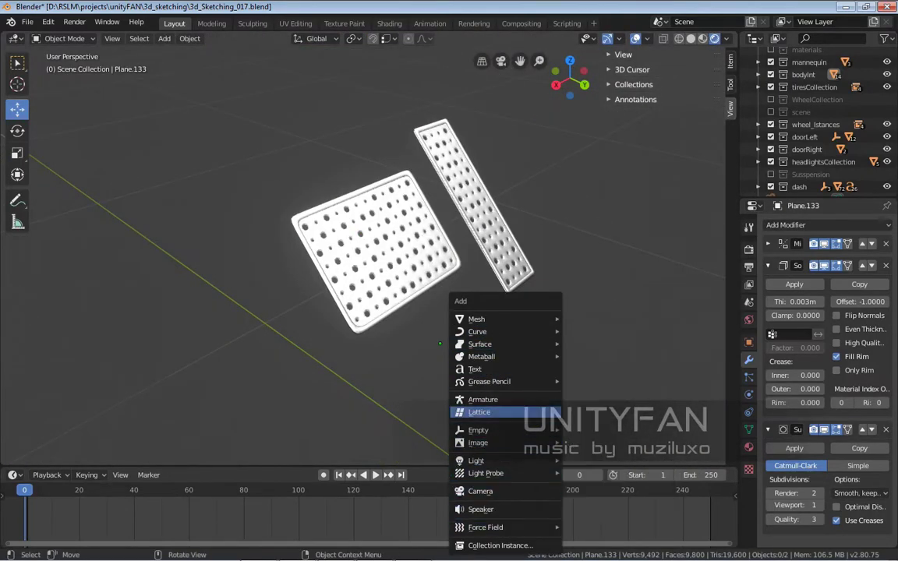
pyautogui.click(478, 412)
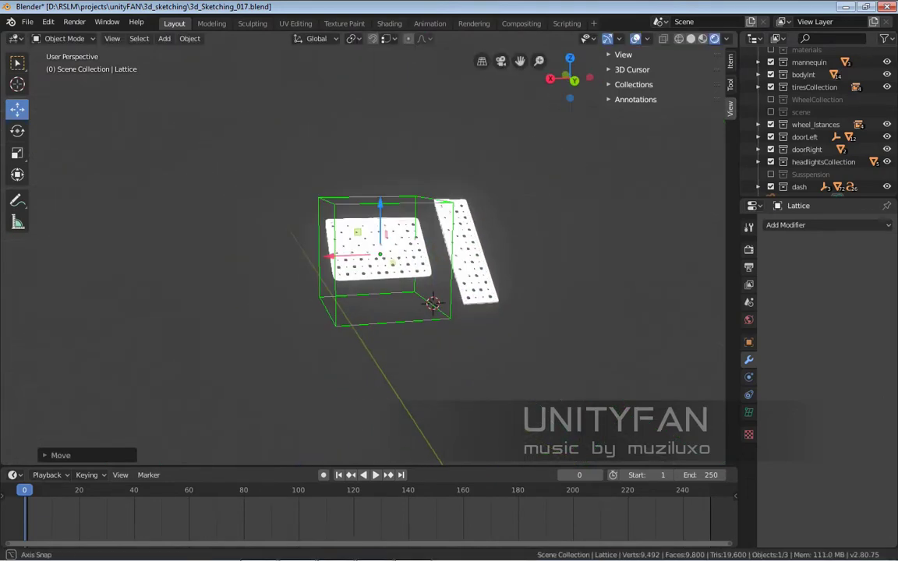
pyautogui.press('s')
pyautogui.press('Return')
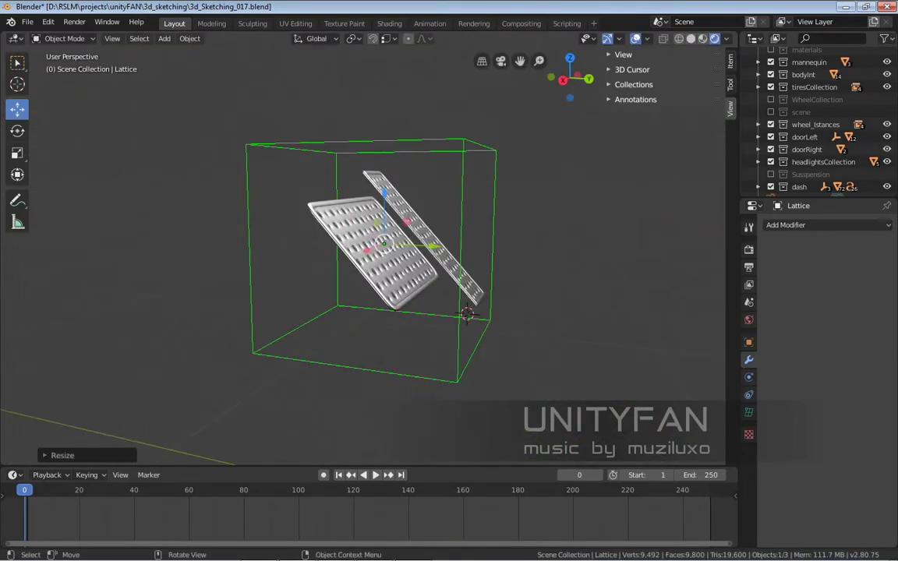
pyautogui.moveTo(466, 314); pyautogui.dragTo(390, 282, button='middle')
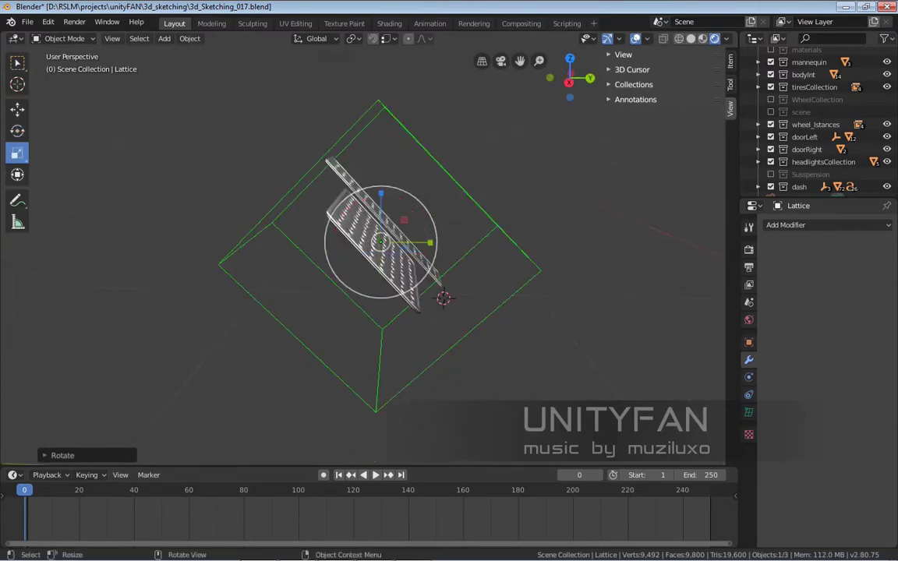
pyautogui.moveTo(380, 242); pyautogui.dragTo(468, 281, button='middle')
pyautogui.click(749, 413)
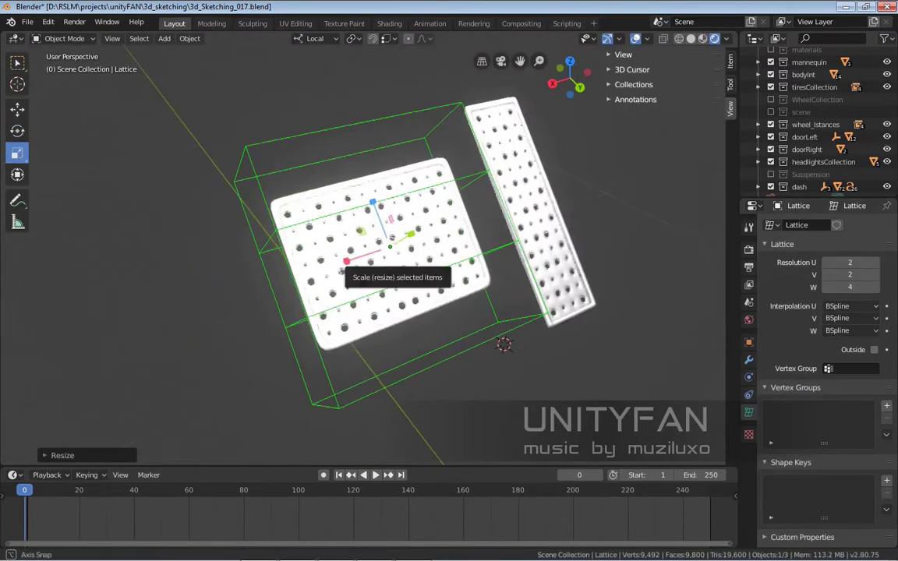
# Give the wide pedal plate a Lattice modifier driven by the lattice
pyautogui.click(375, 258)
pyautogui.click(748, 360)
pyautogui.click(827, 224)
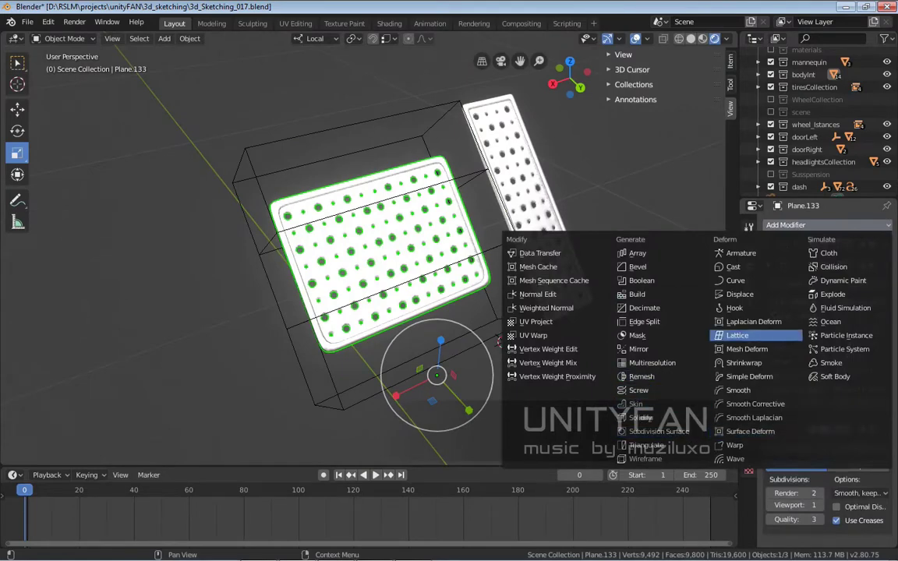
pyautogui.click(737, 336)
pyautogui.moveTo(437, 311); pyautogui.dragTo(468, 296, button='middle')
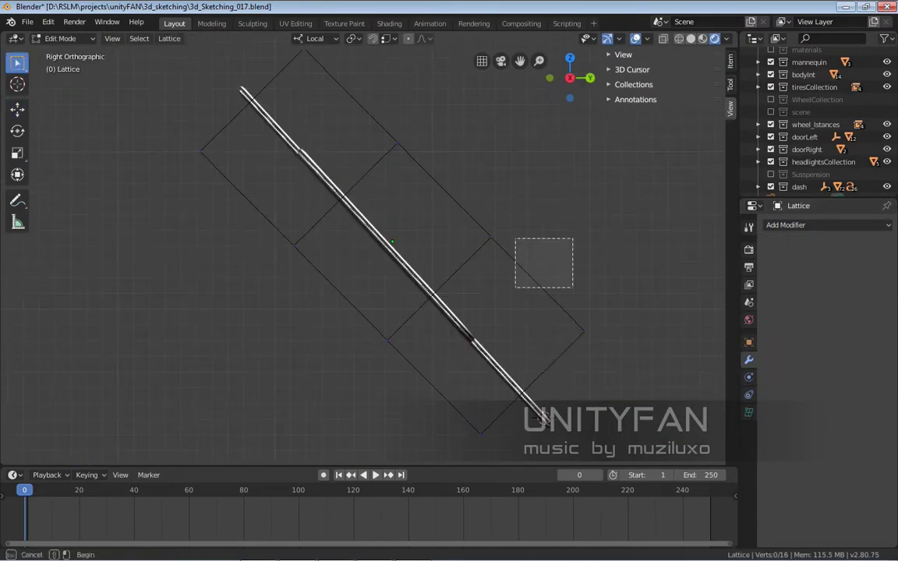
# Move one half of the lattice points to bend the plate into a curve
pyautogui.moveTo(544, 419); pyautogui.dragTo(577, 367, button='middle')
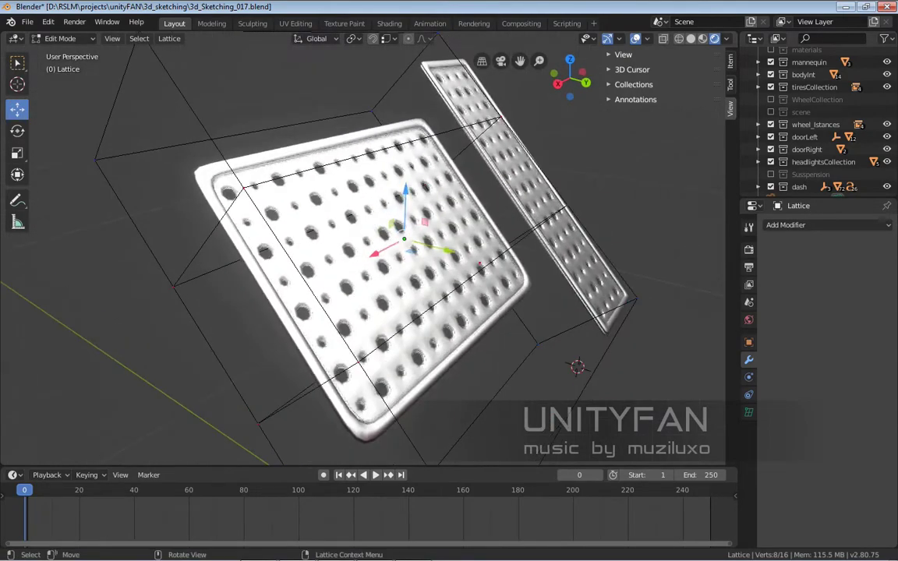
pyautogui.press('g')
pyautogui.press('Escape')
pyautogui.moveTo(406, 241)
pyautogui.mouseDown(button='middle')
pyautogui.moveTo(390, 257)
pyautogui.moveTo(405, 249)
pyautogui.moveTo(390, 249)
pyautogui.mouseUp(button='middle')
pyautogui.press('Escape')
pyautogui.press('Tab')
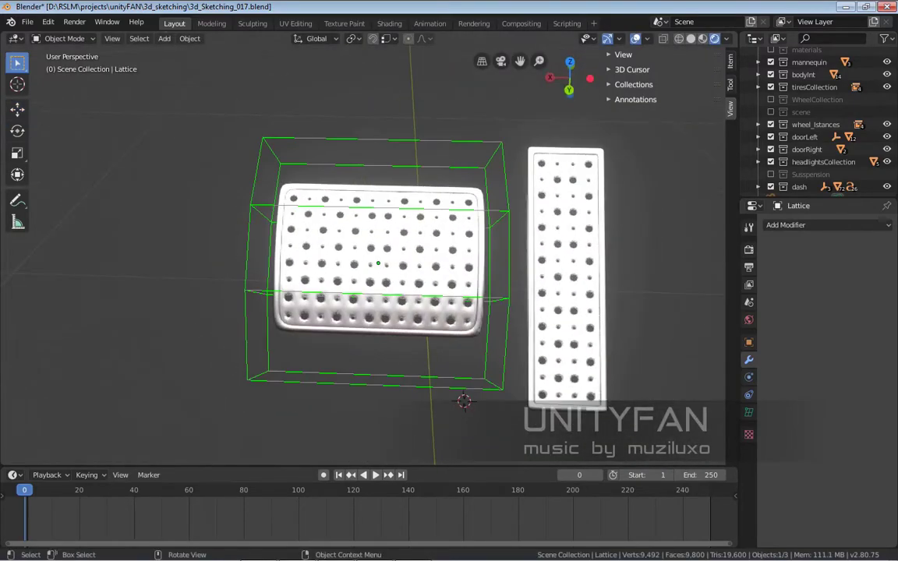
# Slide the lattice left and the wide plate right, then reselect the lattice
pyautogui.press('g')
pyautogui.press('Return')
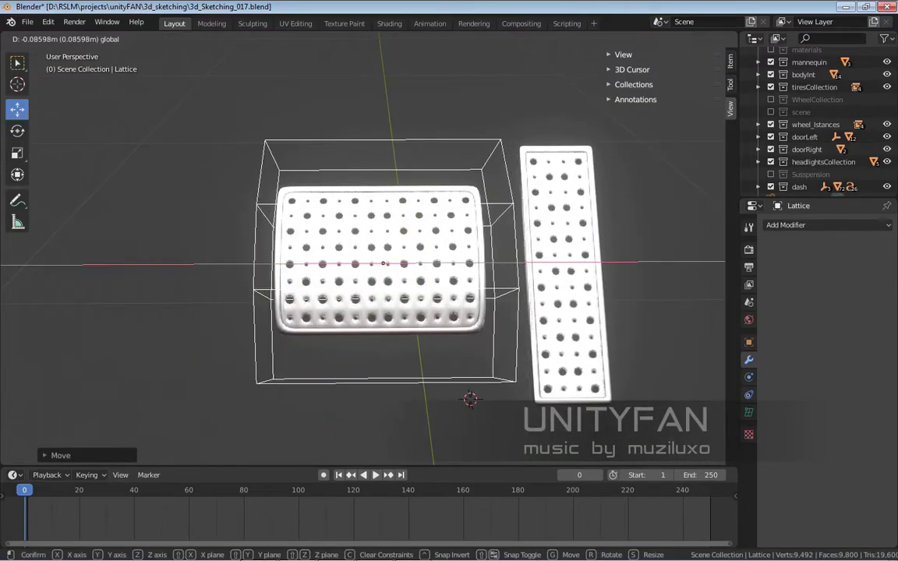
pyautogui.press('Return')
pyautogui.click(382, 265)
pyautogui.press('g')
pyautogui.press('Return')
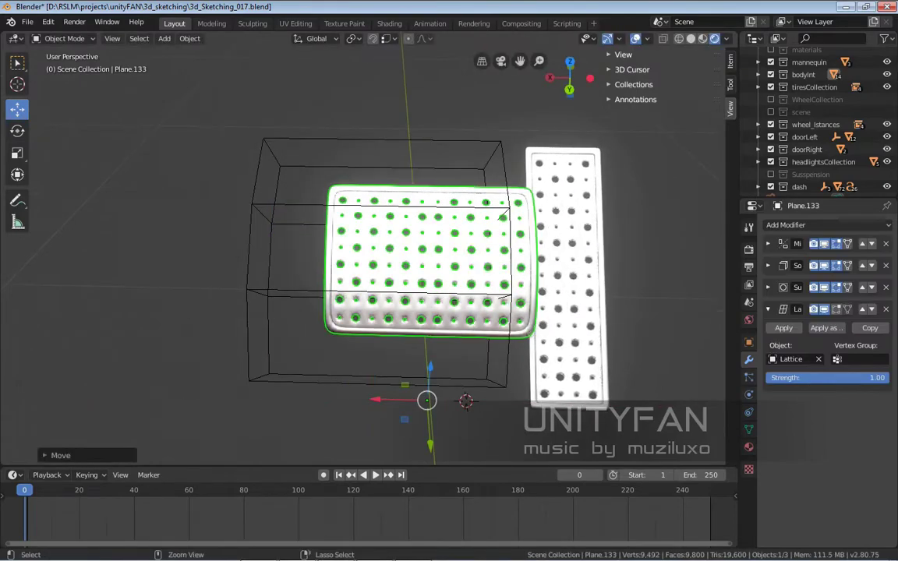
pyautogui.click(265, 258)
pyautogui.moveTo(374, 312); pyautogui.dragTo(328, 258, button='middle')
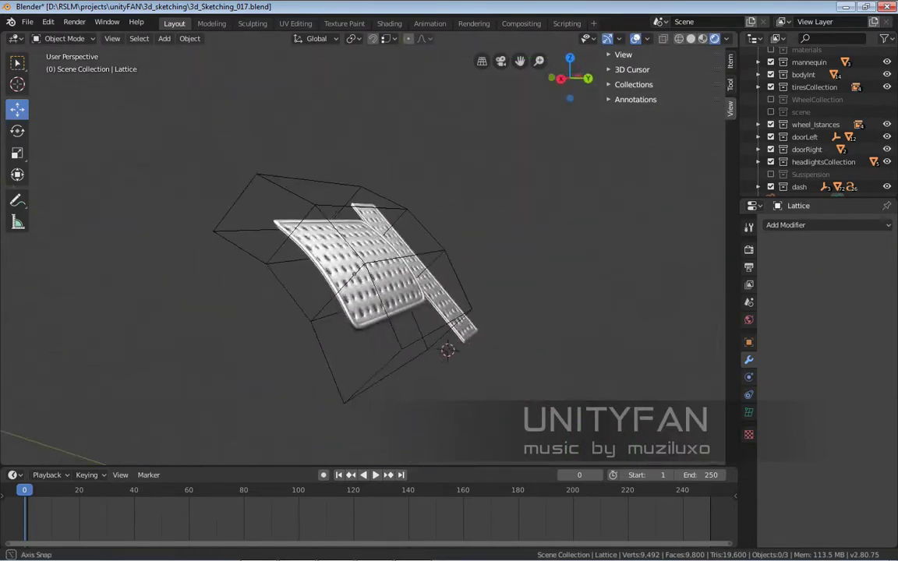
# Rotate the narrow pedal plate, then deselect it
pyautogui.click(453, 324)
pyautogui.scroll(3, 452, 323)
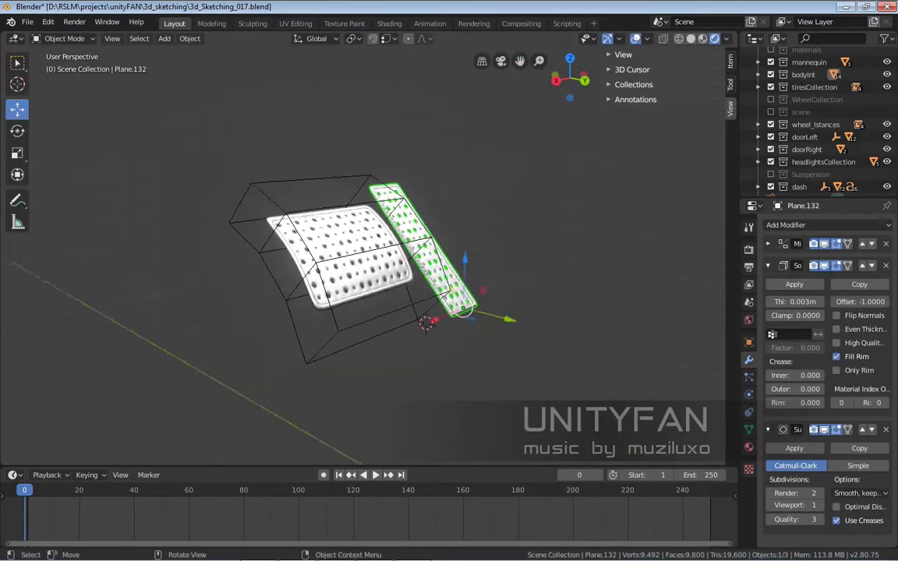
pyautogui.hotkey('shift', 'space')
pyautogui.press('r')
pyautogui.scroll(3, 366, 258)
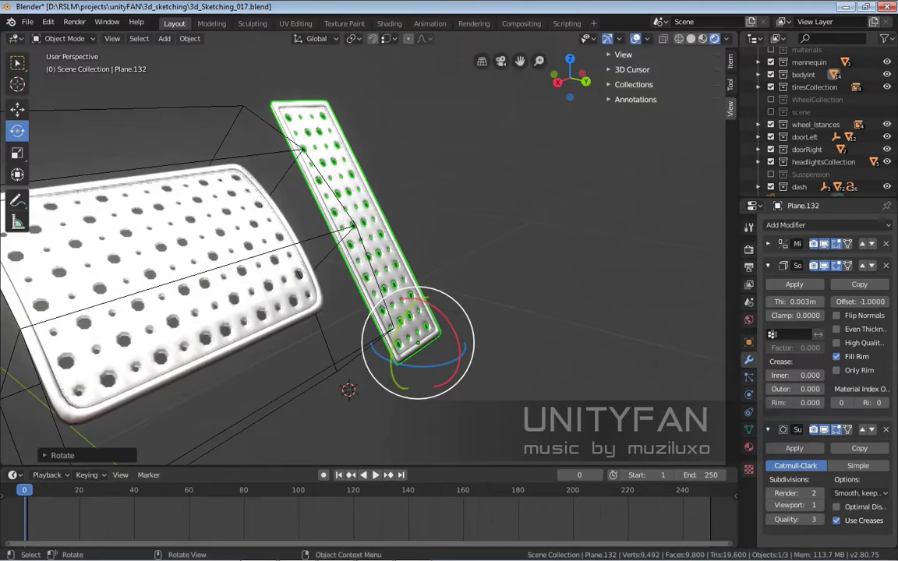
pyautogui.hotkey('alt', 'a')
pyautogui.scroll(-5, 366, 257)
# Select the curved wide plate and enter Edit Mode looking along its edge
pyautogui.moveTo(367, 257); pyautogui.dragTo(374, 250, button='middle')
pyautogui.click(242, 269)
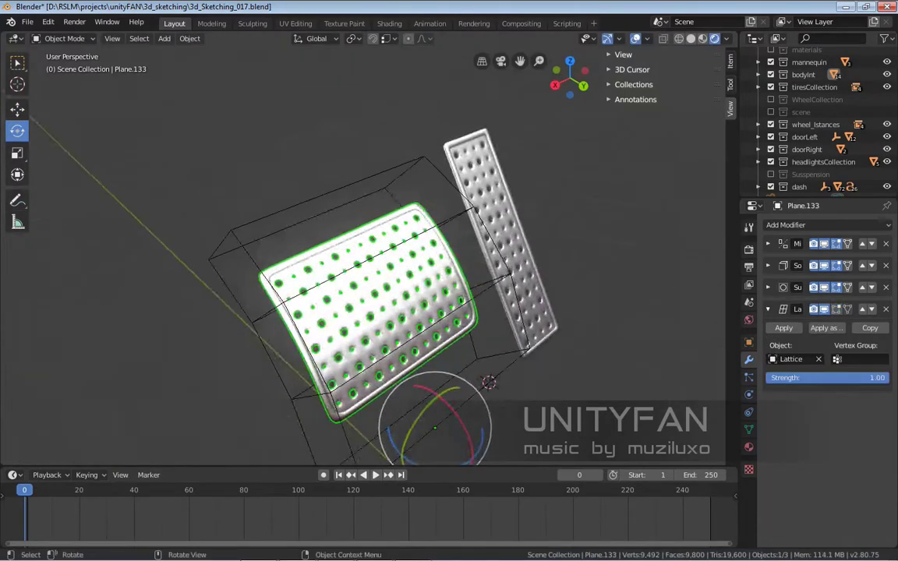
pyautogui.scroll(4, 242, 269)
pyautogui.press('Tab')
pyautogui.moveTo(367, 258)
pyautogui.mouseDown(button='middle')
pyautogui.moveTo(390, 234)
pyautogui.moveTo(366, 258)
pyautogui.mouseUp(button='middle')
# Duplicate a face off the wide plate's top edge and split it into its own piece
pyautogui.scroll(3, 366, 257)
pyautogui.press('g')
pyautogui.click(328, 227)
pyautogui.click(296, 277)
pyautogui.press('Tab')
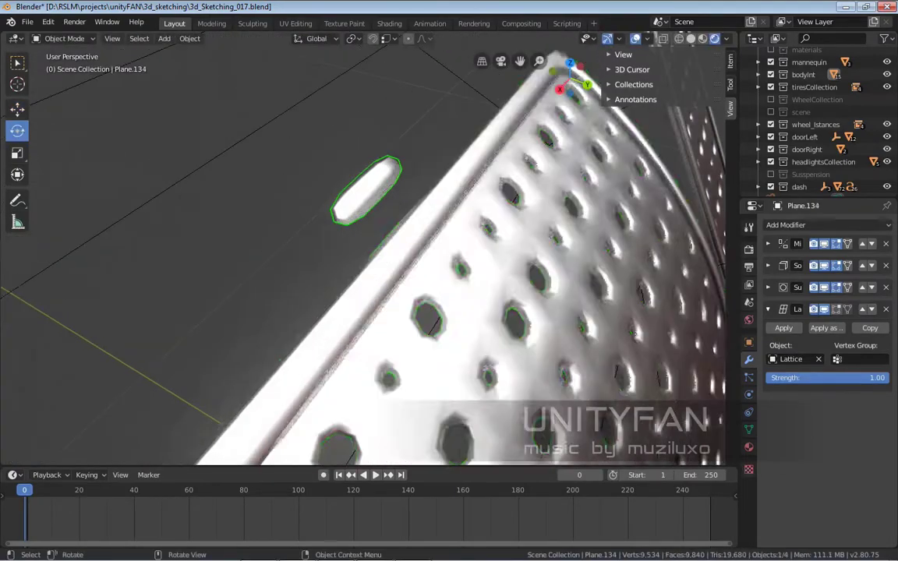
pyautogui.moveTo(296, 277)
pyautogui.mouseDown(button='middle')
pyautogui.moveTo(400, 318)
pyautogui.moveTo(366, 281)
pyautogui.mouseUp(button='middle')
# Stretch the separated piece into a long strip by moving one of its edges
pyautogui.press('Tab')
pyautogui.press('2')
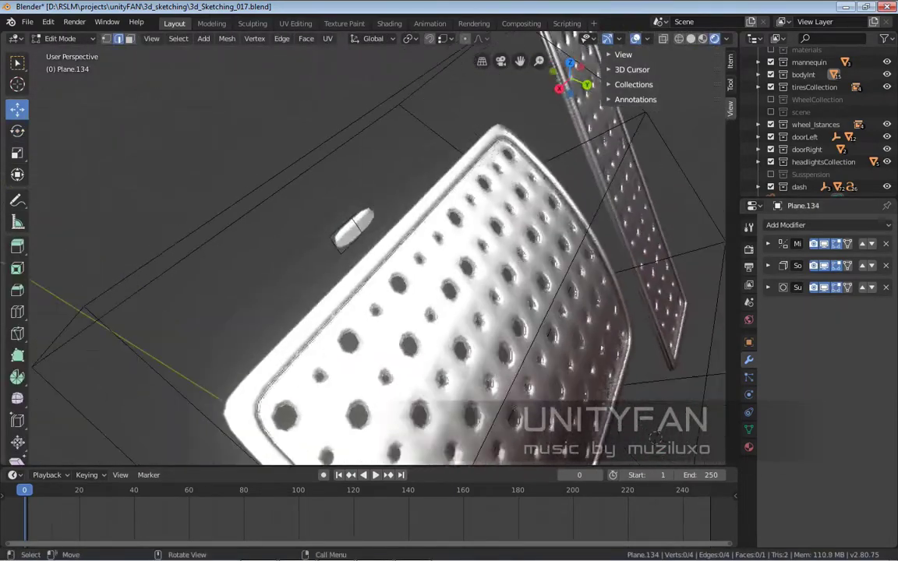
pyautogui.click(351, 234)
pyautogui.moveTo(351, 234); pyautogui.dragTo(344, 141, button='middle')
pyautogui.moveTo(362, 257); pyautogui.dragTo(405, 234, button='middle')
pyautogui.scroll(-2, 406, 234)
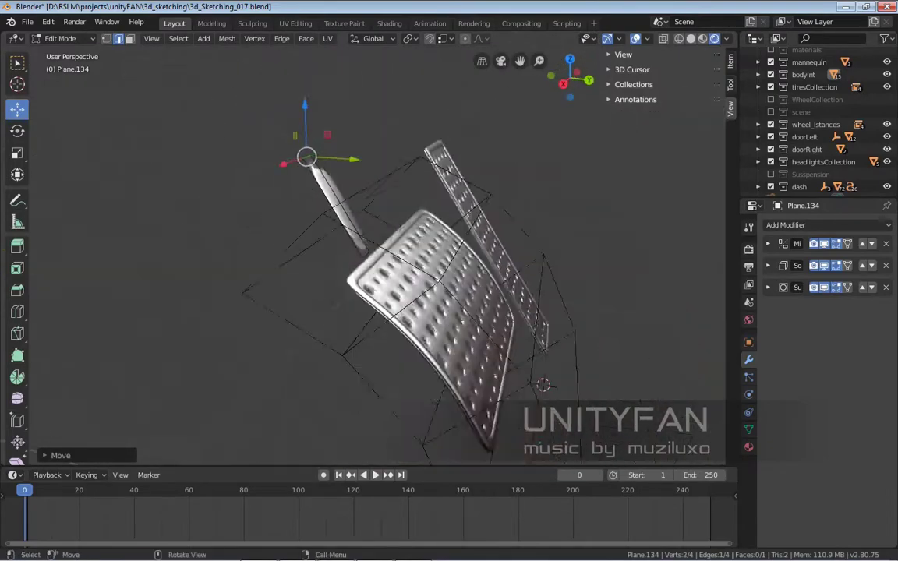
pyautogui.moveTo(560, 405); pyautogui.dragTo(538, 367, button='middle')
pyautogui.press('Tab')
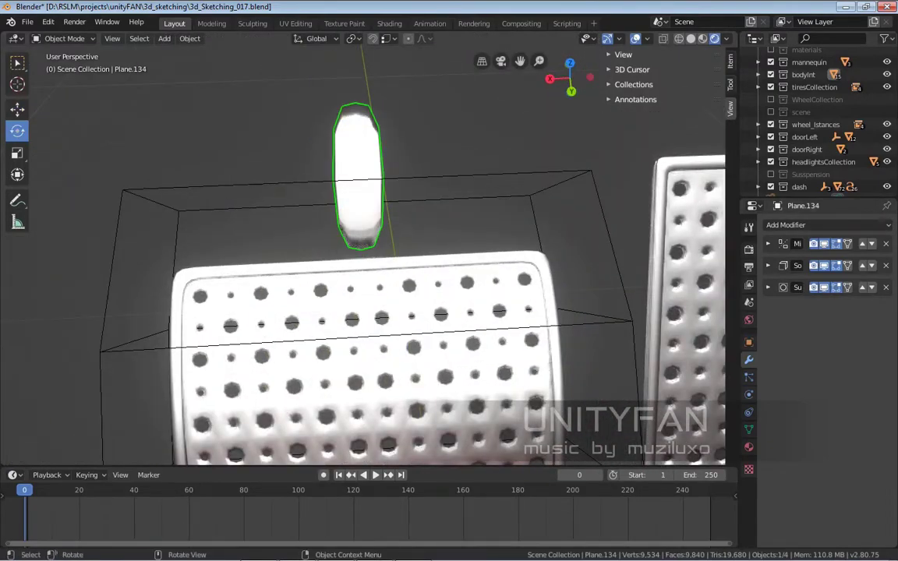
pyautogui.press('Tab')
pyautogui.moveTo(374, 257); pyautogui.dragTo(437, 234, button='middle')
pyautogui.moveTo(374, 257); pyautogui.dragTo(452, 233, button='middle')
pyautogui.press('Tab')
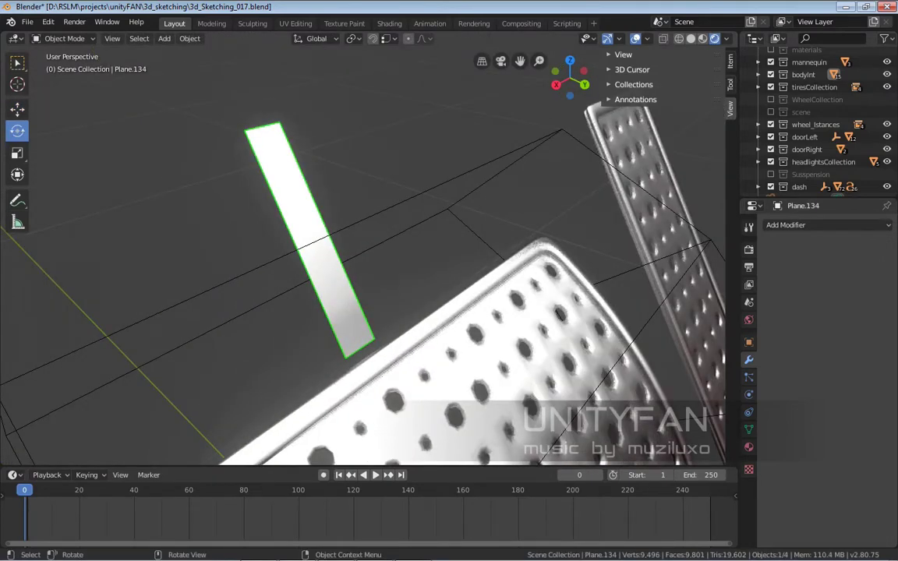
pyautogui.moveTo(374, 258); pyautogui.dragTo(437, 238, button='middle')
# Extrude the strip into a thin box and select its bottom end face in side view
pyautogui.press('Tab')
pyautogui.press('e')
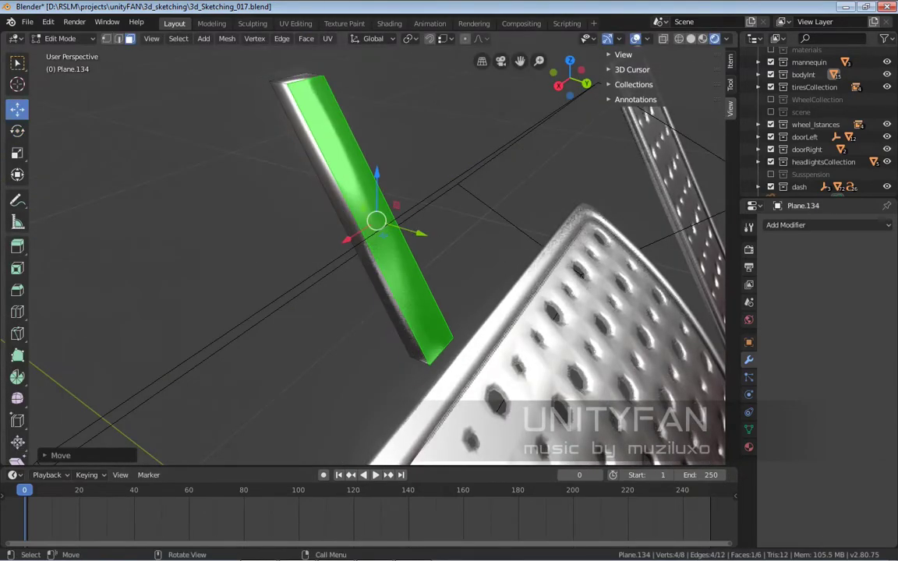
pyautogui.press('Tab')
pyautogui.rightClick(275, 164)
pyautogui.click(311, 183)
pyautogui.press('Tab')
pyautogui.moveTo(311, 182)
pyautogui.mouseDown(button='middle')
pyautogui.moveTo(599, 454)
pyautogui.moveTo(468, 312)
pyautogui.mouseUp(button='middle')
pyautogui.press('a')
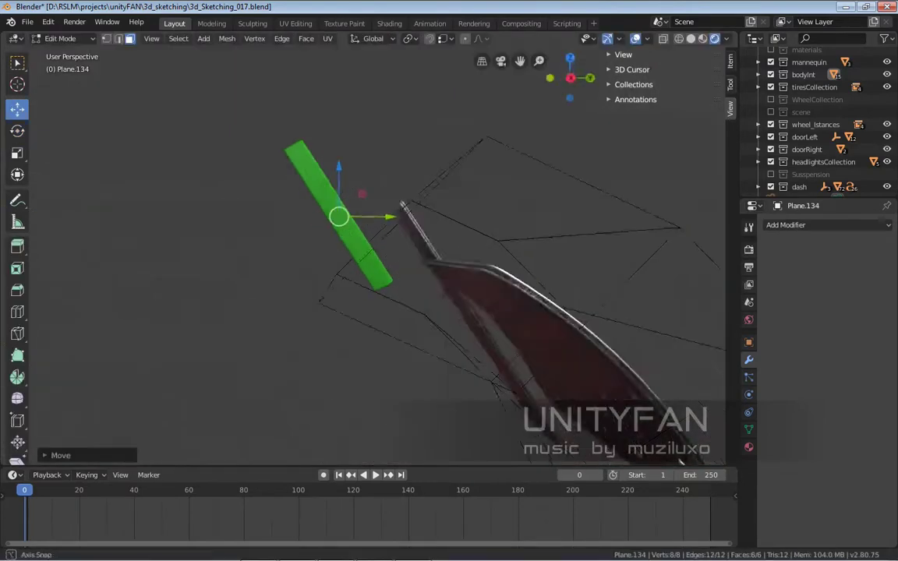
pyautogui.scroll(5, 389, 234)
pyautogui.press('KP_3')
pyautogui.keyDown('shift'); pyautogui.moveTo(401, 156); pyautogui.dragTo(329, 159, button='middle'); pyautogui.keyUp('shift')
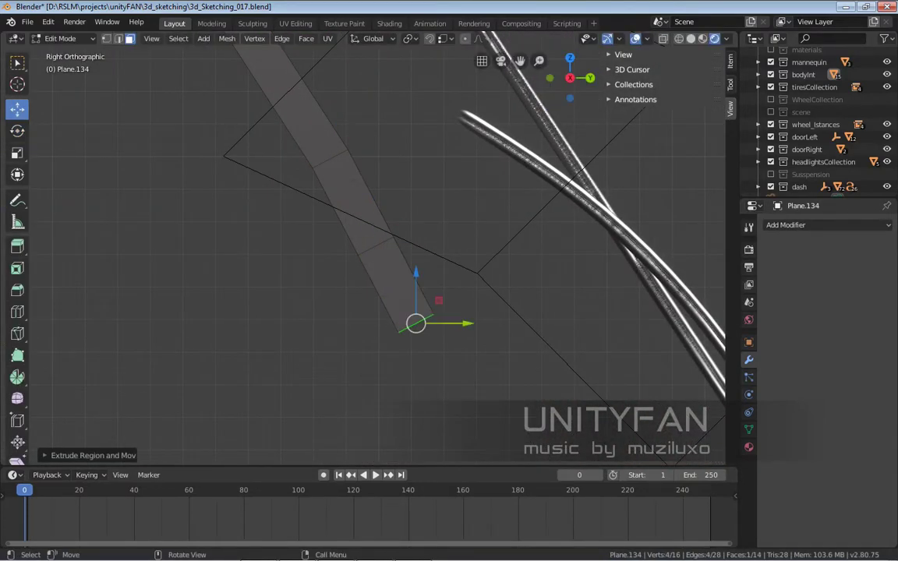
# Extrude and rotate the end face twice to bend the arm downward, then select the whole arm
pyautogui.press('Return')
pyautogui.press('r')
pyautogui.press('Return')
pyautogui.press('e')
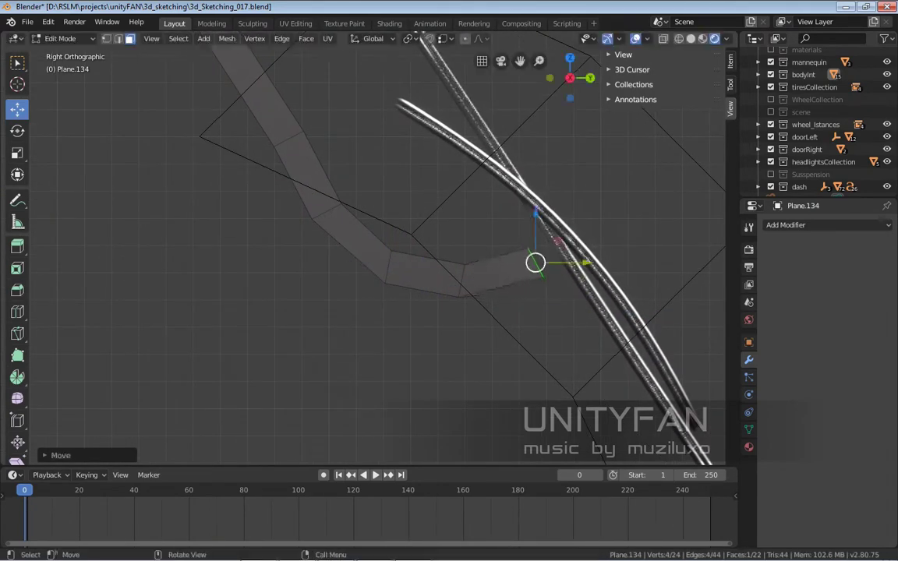
pyautogui.scroll(2, 464, 293)
pyautogui.scroll(1, 464, 292)
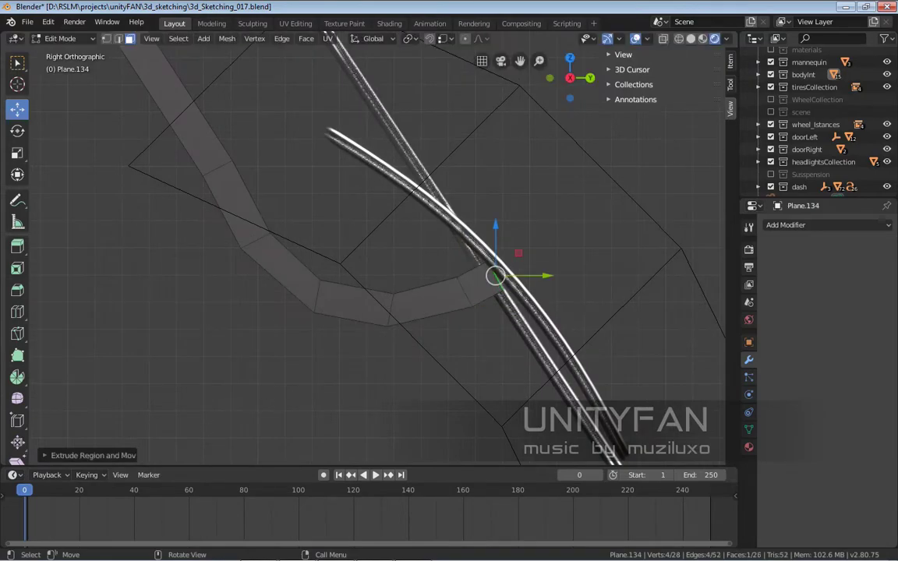
pyautogui.press('r')
pyautogui.press('Return')
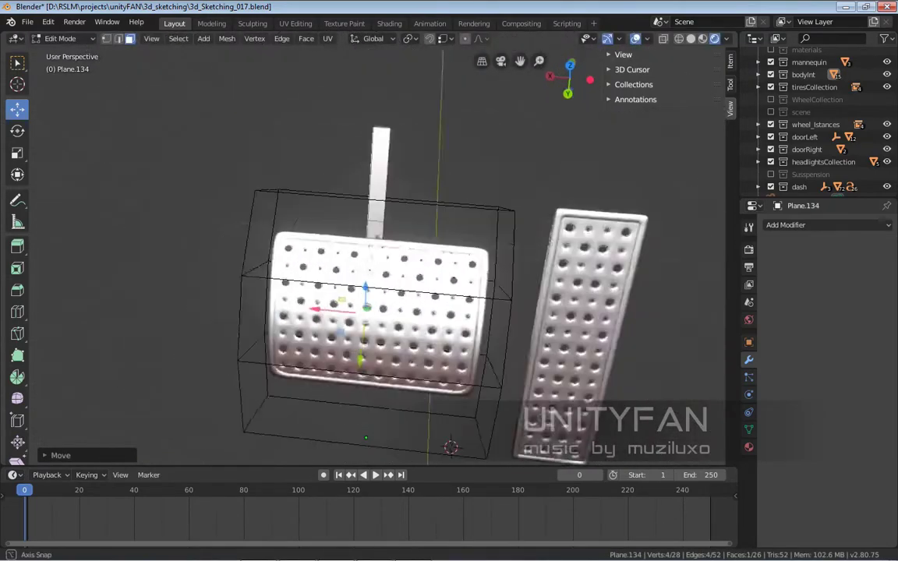
pyautogui.press('ctrl+KP_Add')
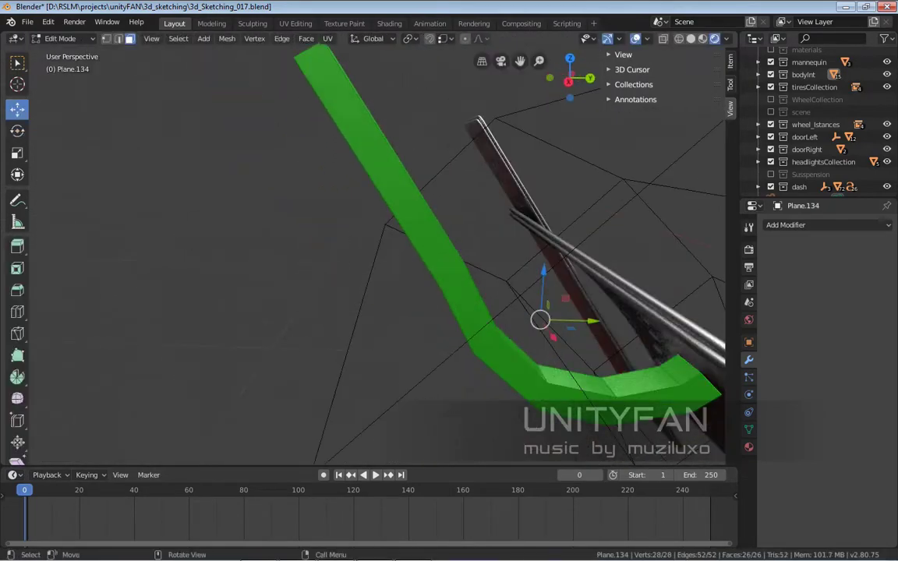
# Duplicate the arm's end edge and extrude a new section, checking it in Top view
pyautogui.moveTo(454, 280); pyautogui.dragTo(452, 202, button='middle')
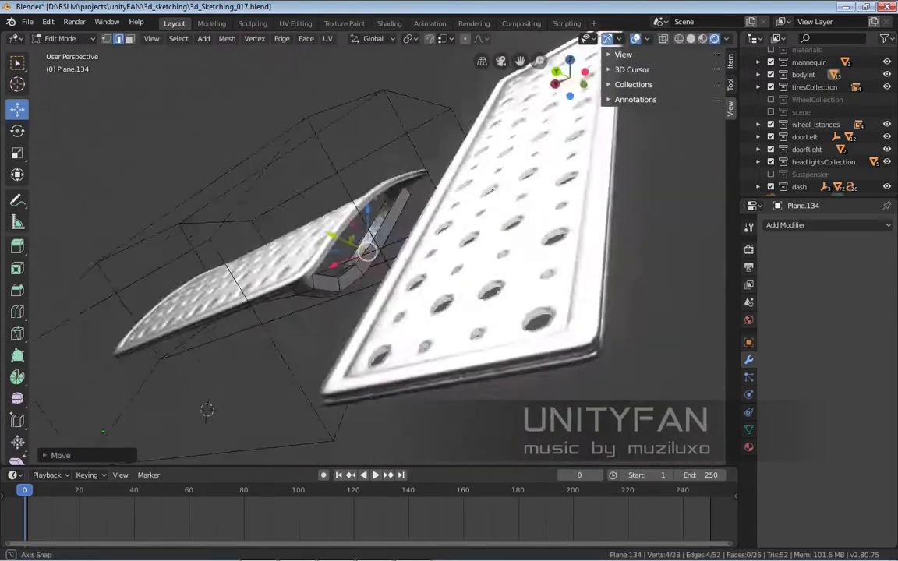
pyautogui.scroll(5, 363, 234)
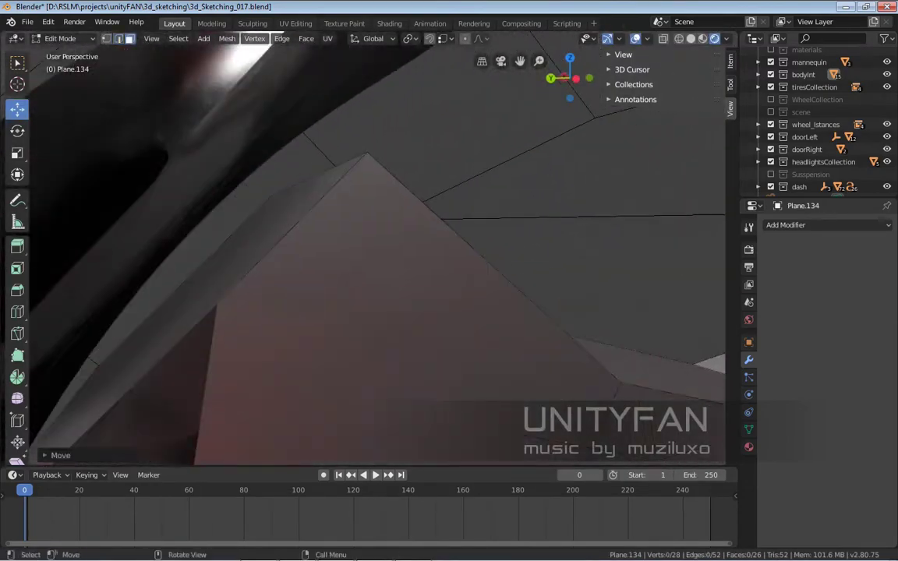
pyautogui.moveTo(363, 234); pyautogui.dragTo(312, 257, button='middle')
pyautogui.hotkey('shift', 'd')
pyautogui.press('Escape')
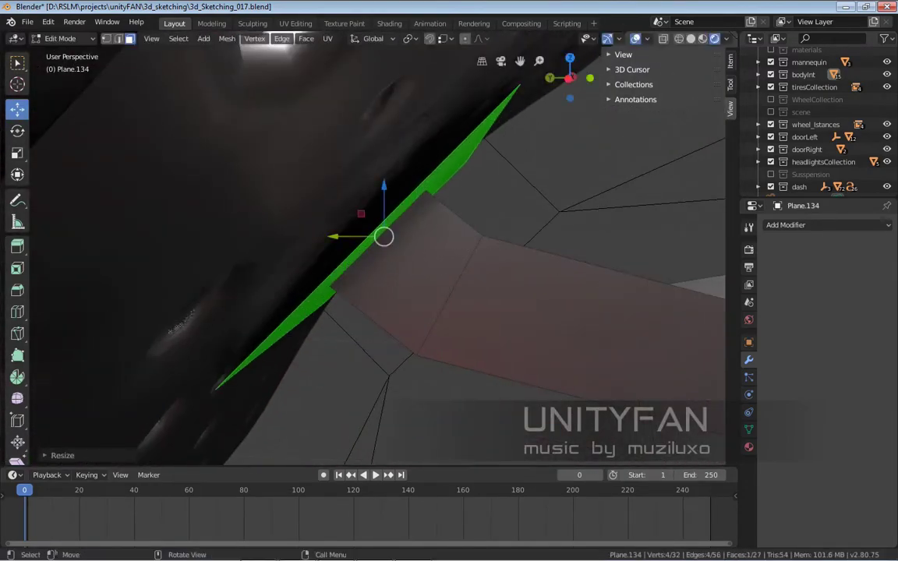
pyautogui.moveTo(167, 288); pyautogui.dragTo(101, 70, button='middle')
pyautogui.press('e')
pyautogui.click(141, 195)
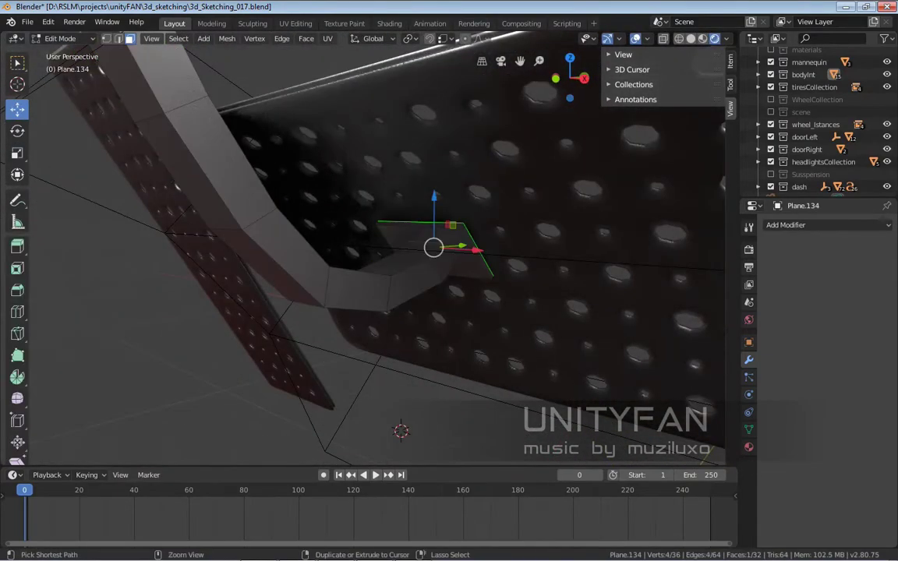
pyautogui.press('KP_7')
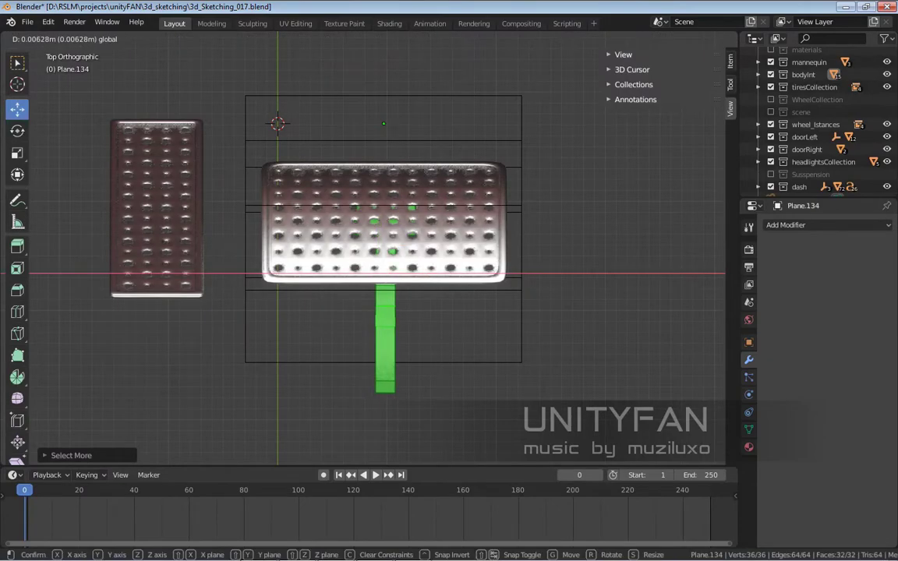
pyautogui.click(384, 123)
# Frame the bent arm in view and go back into editing its mesh
pyautogui.press('Tab')
pyautogui.moveTo(384, 123); pyautogui.dragTo(474, 451, button='middle')
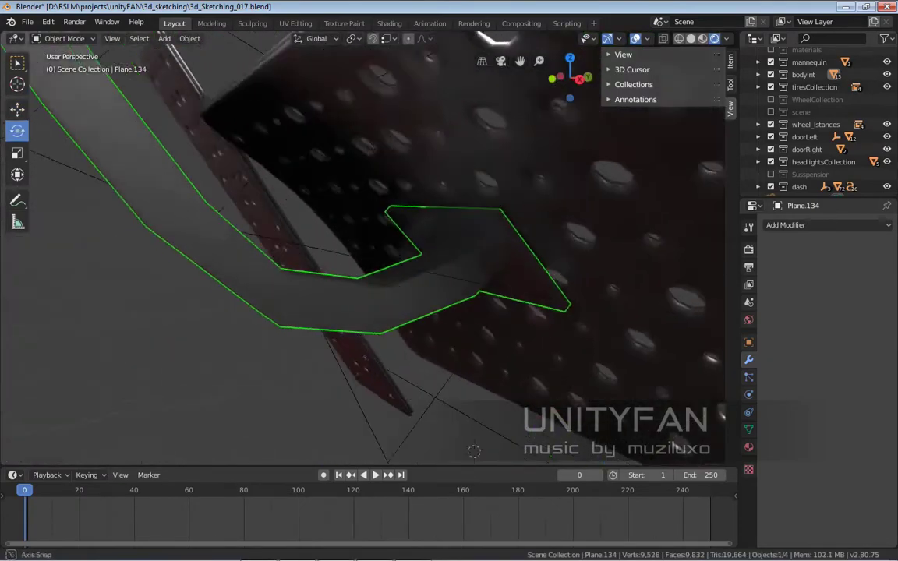
pyautogui.rightClick(336, 328)
pyautogui.moveTo(335, 328); pyautogui.dragTo(437, 234, button='middle')
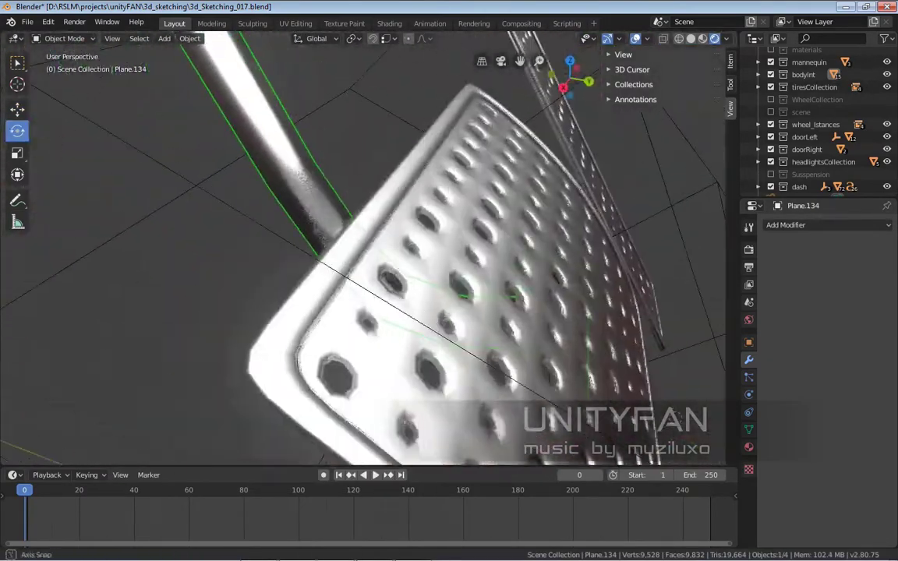
pyautogui.press('KP_Decimal')
pyautogui.press('Tab')
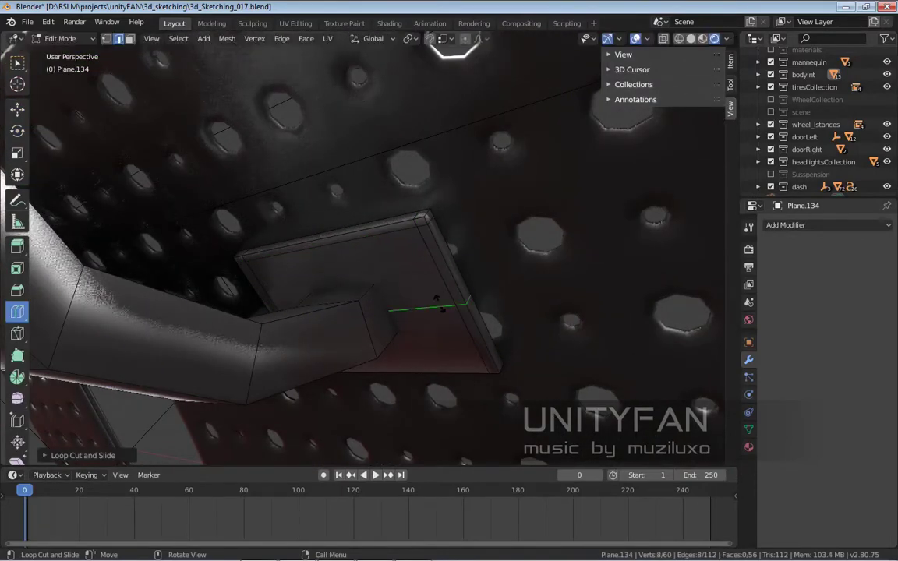
pyautogui.moveTo(437, 298)
pyautogui.mouseDown(button='middle')
pyautogui.moveTo(386, 343)
pyautogui.moveTo(349, 282)
pyautogui.moveTo(288, 228)
pyautogui.mouseUp(button='middle')
# Add two loop cuts along the bent tube and slide an edge loop into place
pyautogui.click(386, 347)
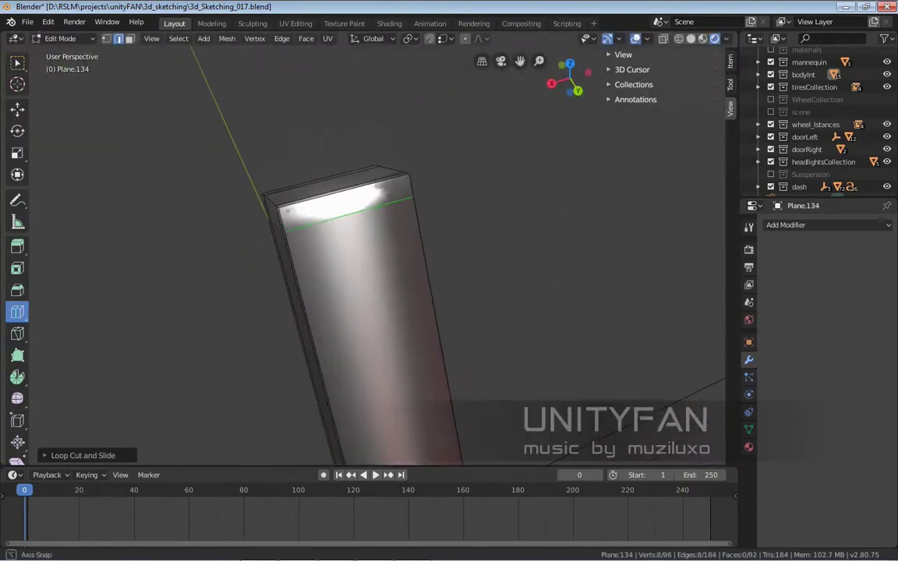
pyautogui.click(289, 228)
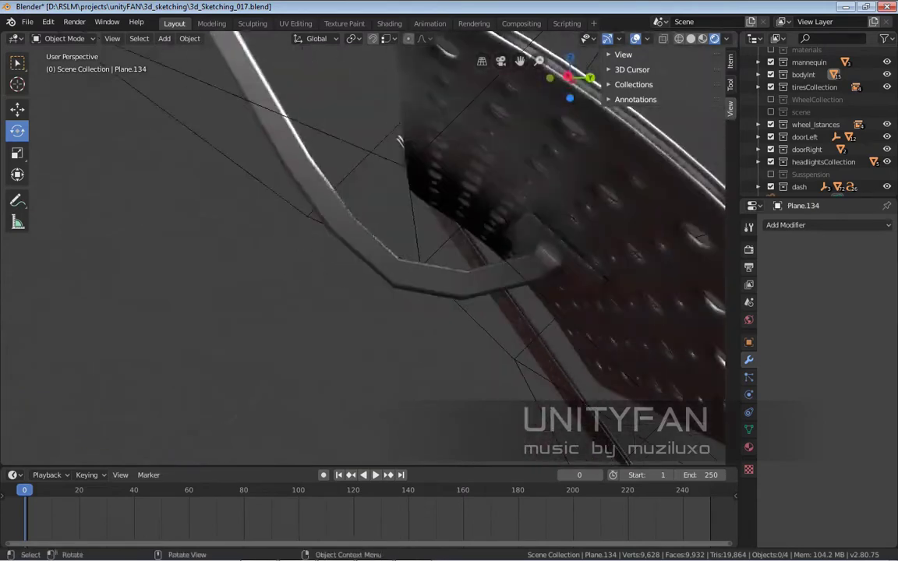
pyautogui.hotkey('alt', 'a')
pyautogui.moveTo(494, 36)
pyautogui.mouseDown(button='middle')
pyautogui.moveTo(222, 35)
pyautogui.moveTo(222, 246)
pyautogui.mouseUp(button='middle')
pyautogui.hotkey('shift', 'space')
pyautogui.press('g')
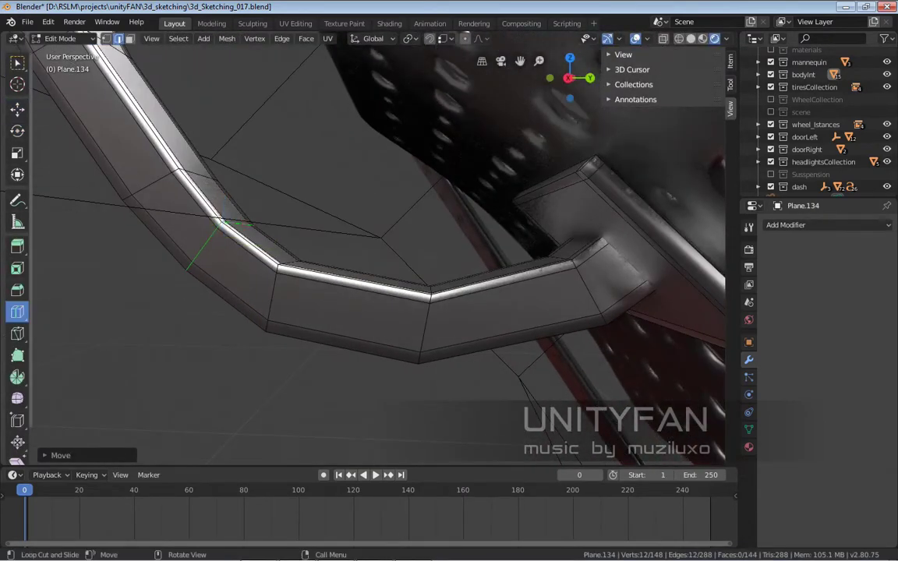
pyautogui.press('Return')
pyautogui.moveTo(452, 85); pyautogui.dragTo(493, 44, button='middle')
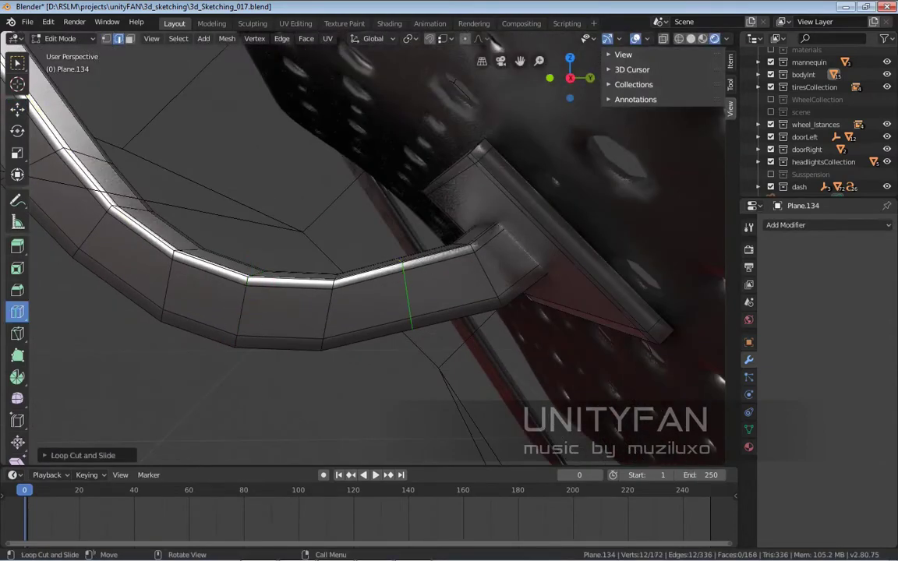
pyautogui.press('Return')
pyautogui.scroll(-5, 366, 250)
# Return to Object Mode with the tube and narrow pedal both in view
pyautogui.press('Tab')
pyautogui.moveTo(367, 249)
pyautogui.mouseDown(button='middle')
pyautogui.moveTo(406, 234)
pyautogui.moveTo(437, 258)
pyautogui.moveTo(405, 219)
pyautogui.moveTo(436, 234)
pyautogui.moveTo(452, 226)
pyautogui.mouseUp(button='middle')
pyautogui.press('Tab')
pyautogui.scroll(-3, 414, 217)
pyautogui.press('Tab')
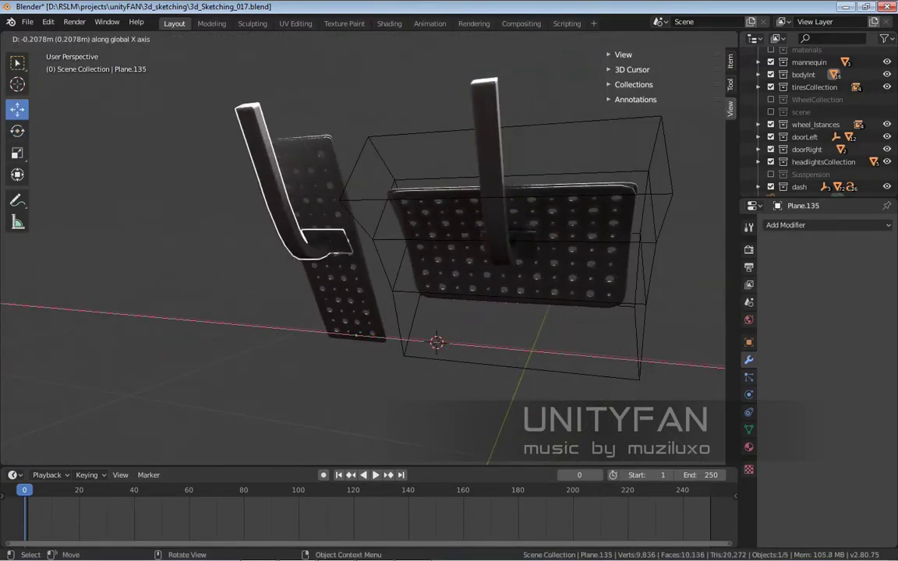
# Place a copy of the arm by the narrow pedal and select its end loop, grown along the arm
pyautogui.press('Return')
pyautogui.moveTo(362, 250)
pyautogui.mouseDown(button='middle')
pyautogui.moveTo(468, 195)
pyautogui.moveTo(597, 92)
pyautogui.moveTo(468, 195)
pyautogui.moveTo(437, 234)
pyautogui.mouseUp(button='middle')
pyautogui.press('Return')
pyautogui.press('Tab')
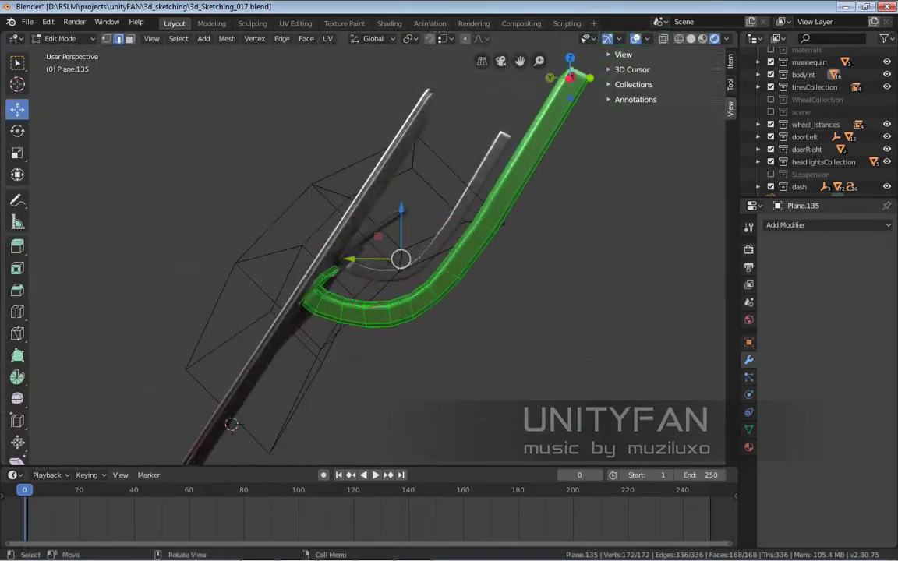
pyautogui.moveTo(369, 307); pyautogui.dragTo(406, 234, button='middle')
pyautogui.click(413, 198)
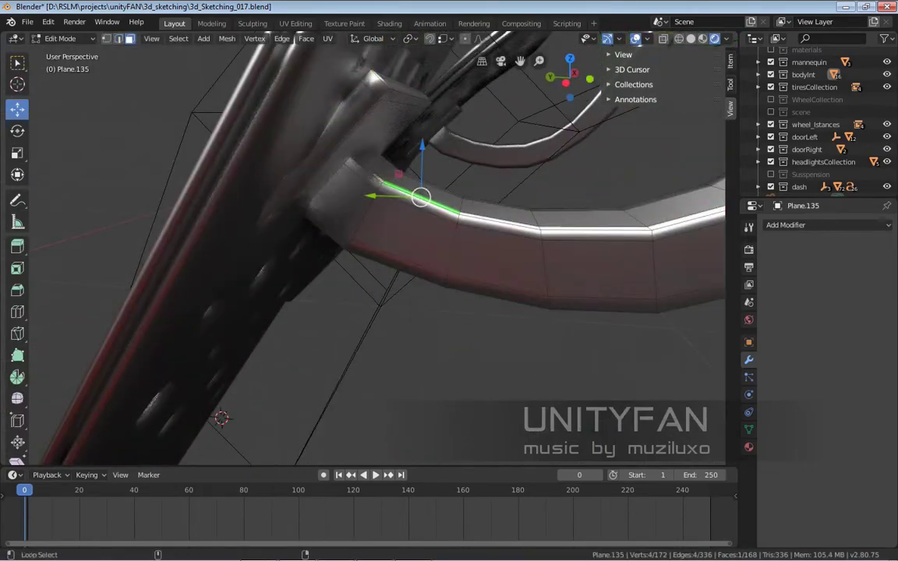
pyautogui.moveTo(414, 199); pyautogui.dragTo(422, 265, button='middle')
pyautogui.press('ctrl+KP_Add')
pyautogui.hotkey('ctrl', 'l')
# Rotate the arm end in side ortho view, then move and extrude it onto the narrow pedal's back
pyautogui.moveTo(444, 182); pyautogui.dragTo(349, 229, button='middle')
pyautogui.press('KP_3')
pyautogui.press('ctrl+KP_3')
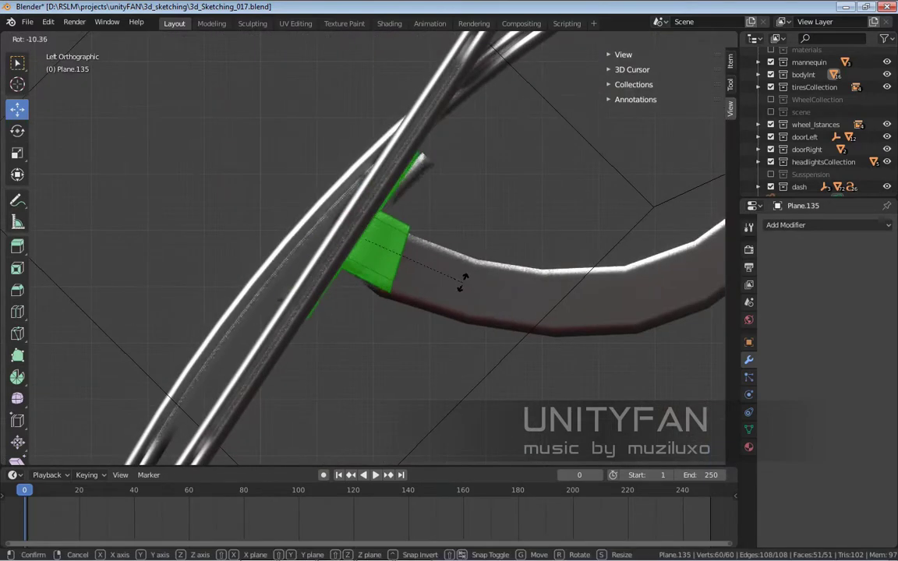
pyautogui.click(524, 274)
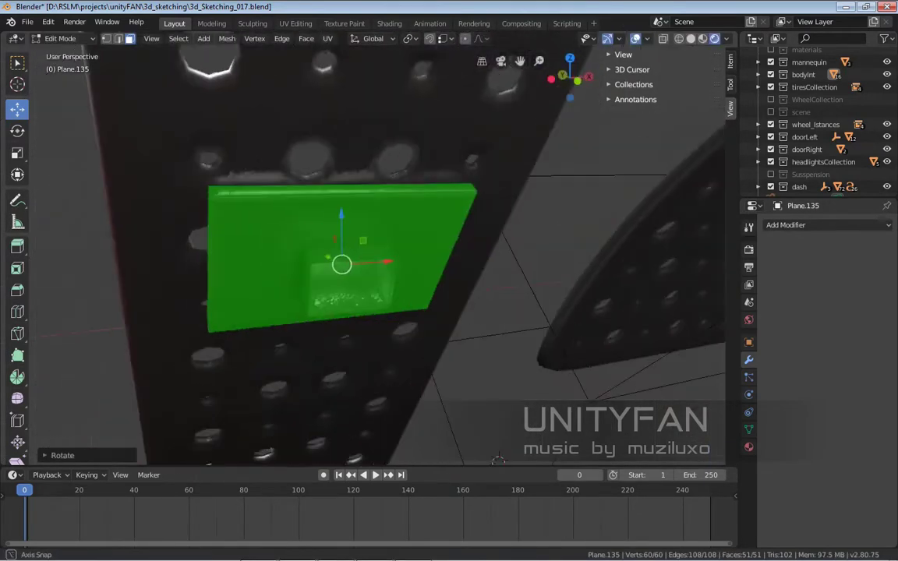
pyautogui.moveTo(524, 275)
pyautogui.mouseDown(button='middle')
pyautogui.moveTo(437, 417)
pyautogui.moveTo(268, 447)
pyautogui.moveTo(312, 390)
pyautogui.mouseUp(button='middle')
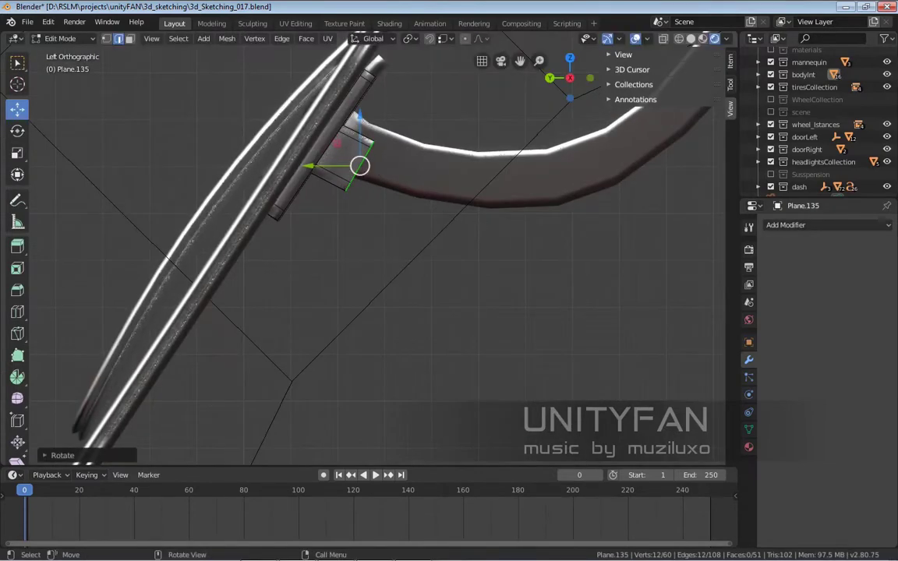
pyautogui.press('Return')
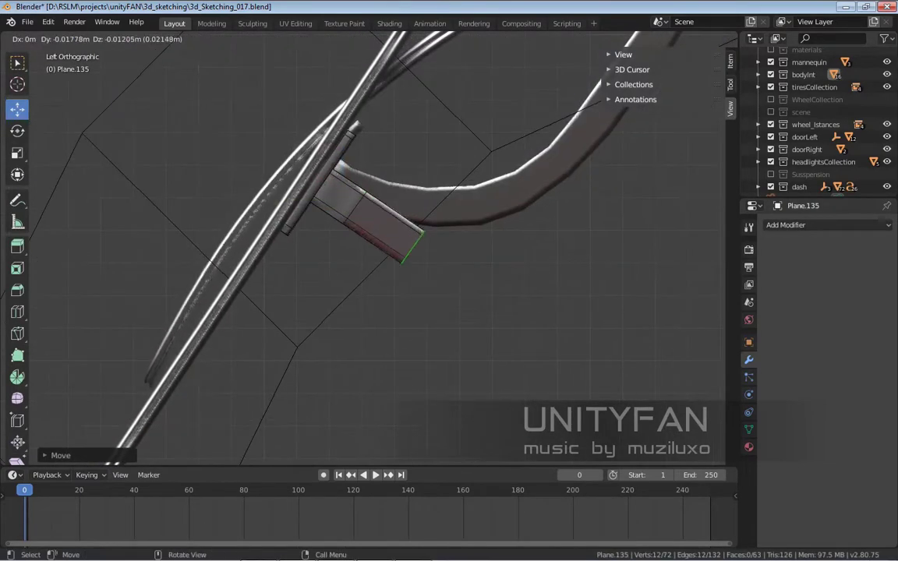
pyautogui.press('Return')
pyautogui.scroll(3, 368, 252)
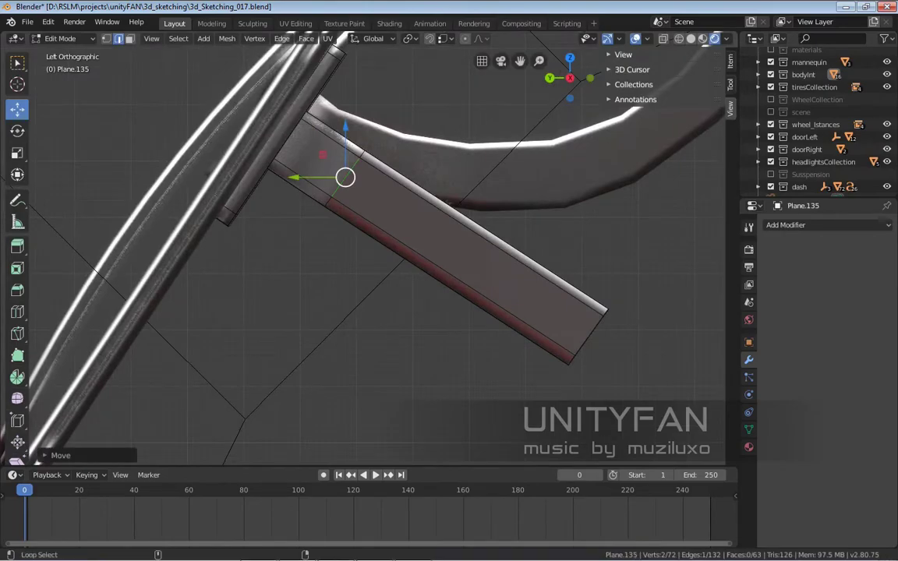
pyautogui.scroll(2, 368, 253)
pyautogui.moveTo(368, 253)
pyautogui.mouseDown(button='middle')
pyautogui.moveTo(406, 234)
pyautogui.moveTo(335, 266)
pyautogui.mouseUp(button='middle')
pyautogui.press('Tab')
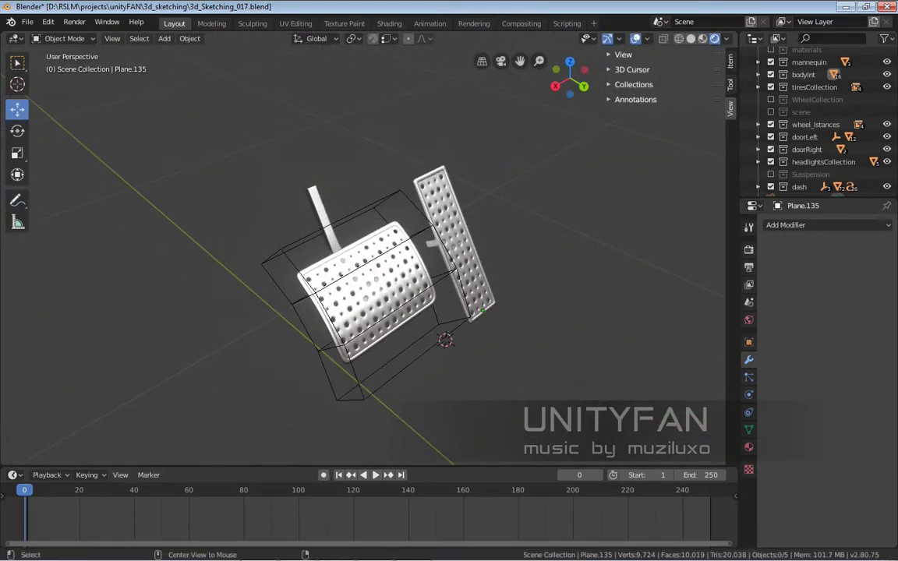
# Leave local view and inspect both pedals in the full interior, selecting each in turn
pyautogui.press('KP_Divide')
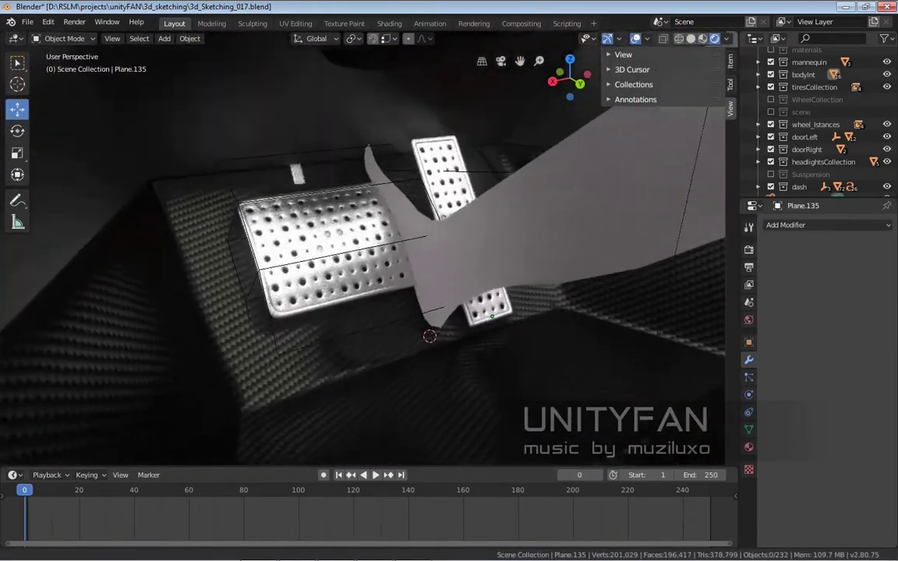
pyautogui.scroll(3, 363, 250)
pyautogui.moveTo(363, 250); pyautogui.dragTo(363, 202, button='middle')
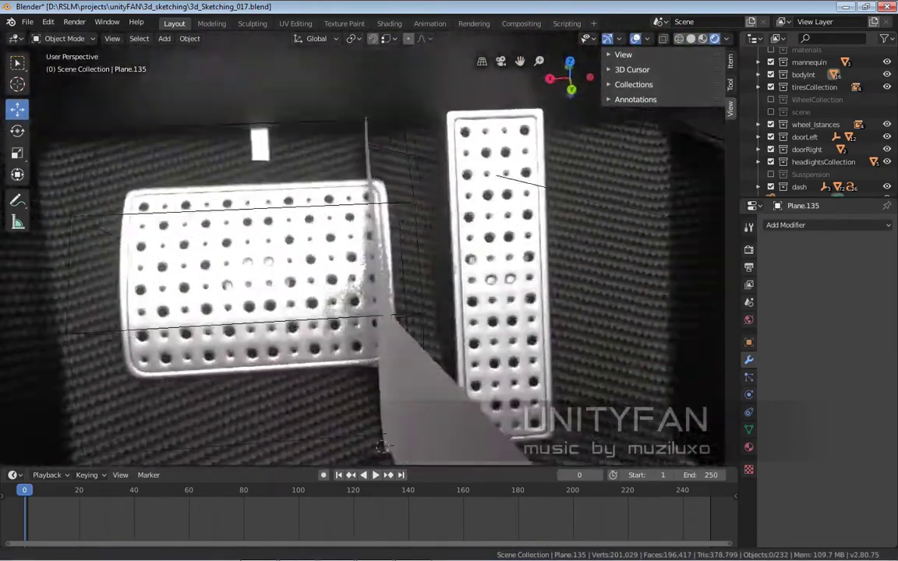
pyautogui.click(499, 258)
pyautogui.moveTo(499, 258); pyautogui.dragTo(437, 328, button='middle')
pyautogui.click(390, 312)
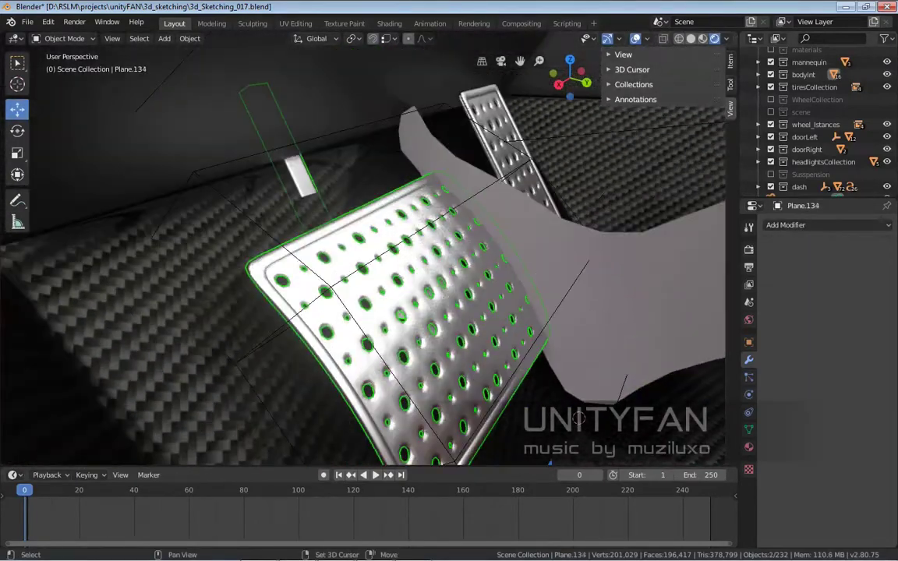
pyautogui.moveTo(578, 418); pyautogui.dragTo(499, 366, button='middle')
pyautogui.moveTo(363, 250); pyautogui.dragTo(312, 234, button='middle')
# Reposition the narrow and wide pedals with G, then check them from a higher view
pyautogui.scroll(3, 363, 249)
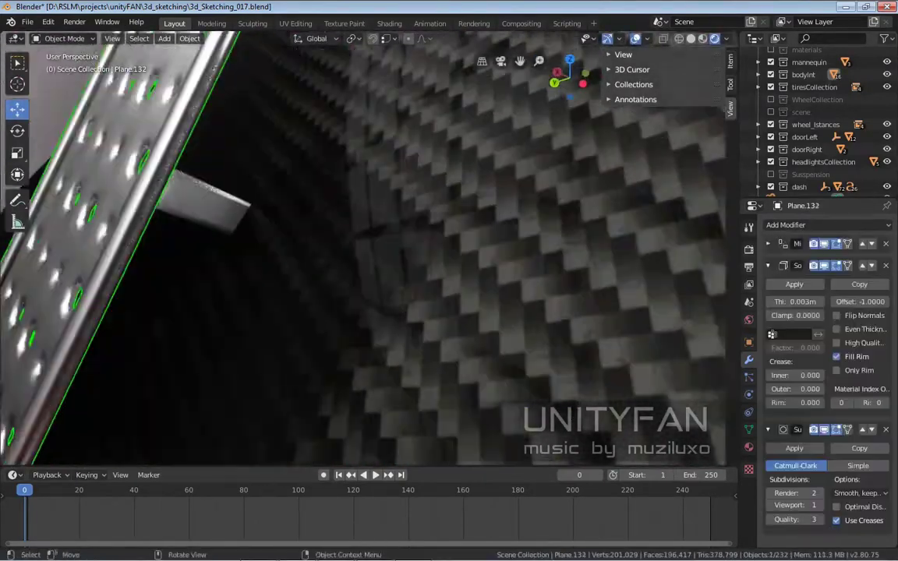
pyautogui.click(367, 257)
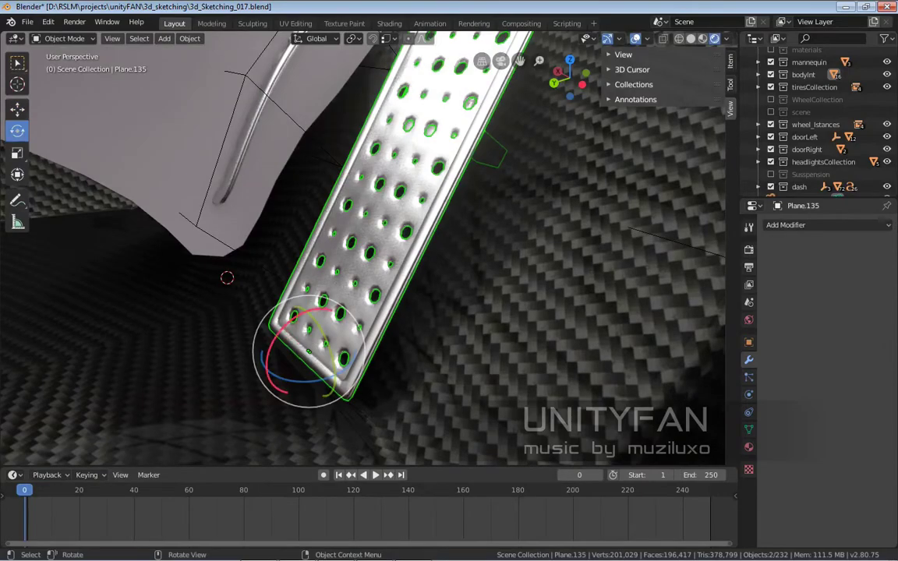
pyautogui.moveTo(335, 297)
pyautogui.mouseDown(button='middle')
pyautogui.moveTo(351, 233)
pyautogui.moveTo(390, 273)
pyautogui.mouseUp(button='middle')
pyautogui.click(156, 257)
pyautogui.hotkey('shift', 'space')
pyautogui.press('g')
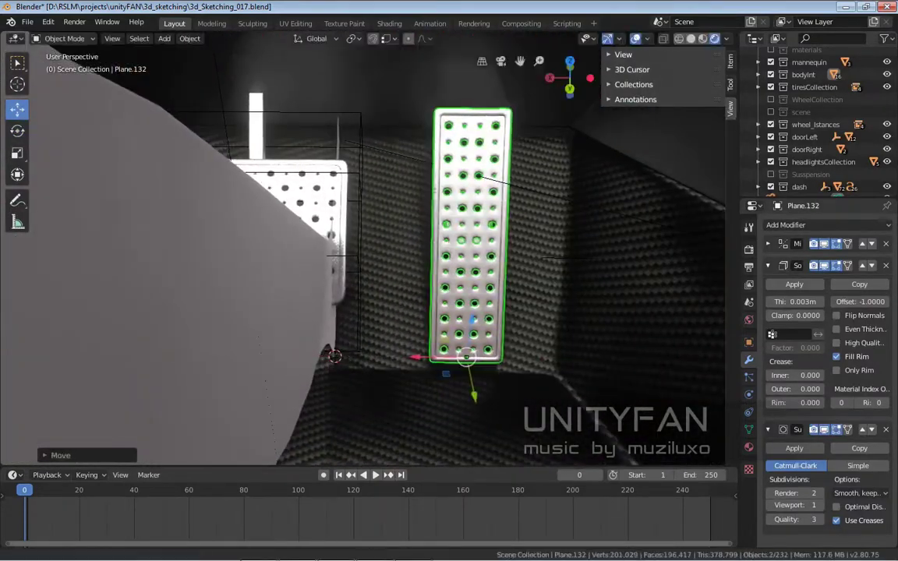
pyautogui.moveTo(467, 273); pyautogui.dragTo(499, 234, button='middle')
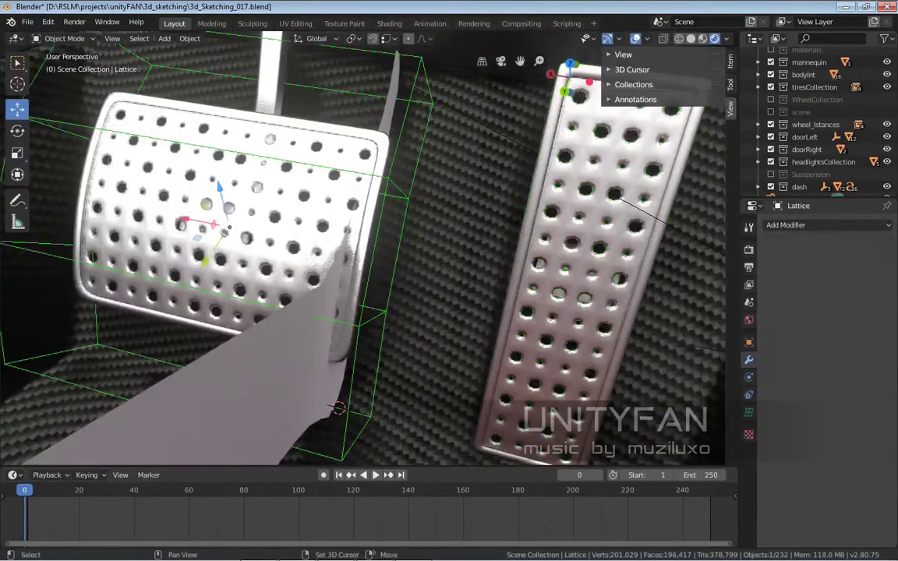
# Knife-cut an outline into the footwell floor mesh behind the pedal
pyautogui.scroll(-5, 364, 248)
pyautogui.scroll(-4, 363, 248)
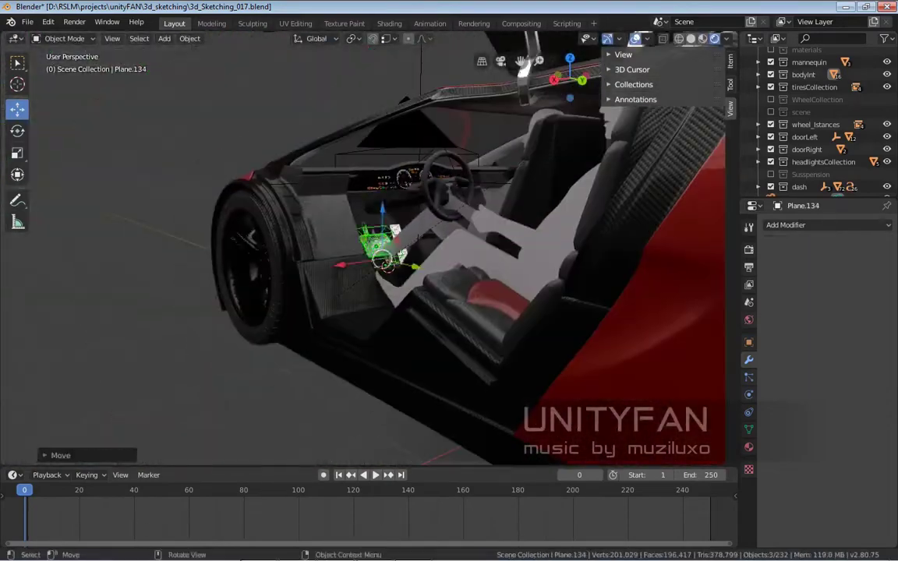
pyautogui.scroll(5, 328, 281)
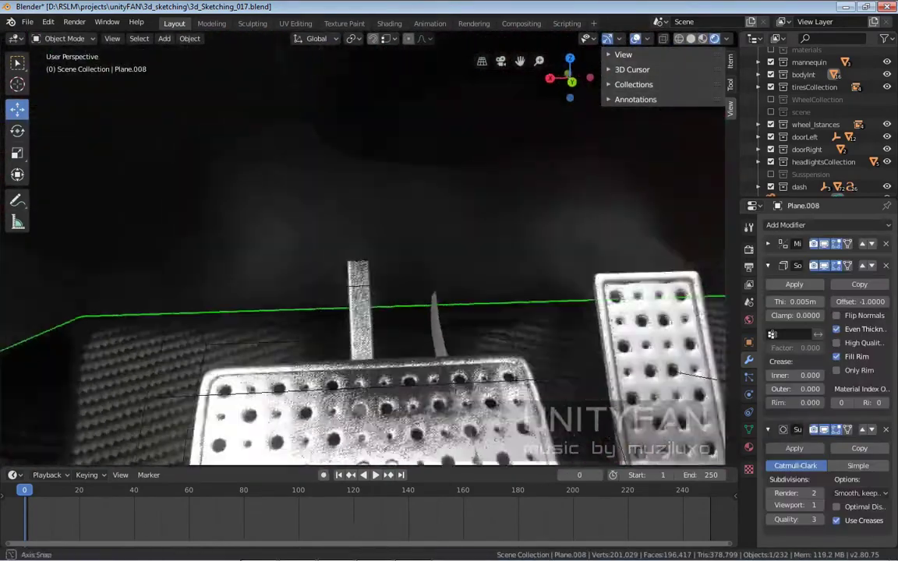
pyautogui.press('Tab')
pyautogui.moveTo(363, 248)
pyautogui.mouseDown(button='middle')
pyautogui.moveTo(335, 234)
pyautogui.moveTo(374, 222)
pyautogui.moveTo(382, 258)
pyautogui.moveTo(398, 250)
pyautogui.mouseUp(button='middle')
pyautogui.press('3')
pyautogui.hotkey('alt', 'a')
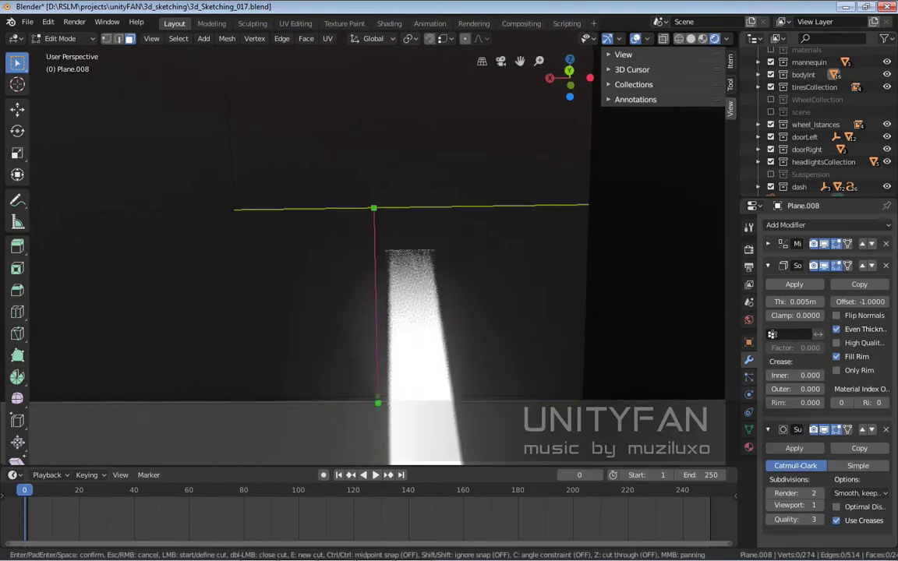
pyautogui.press('Return')
# Scale and move the new cut edges so they surround the pedal arm
pyautogui.moveTo(460, 403); pyautogui.dragTo(472, 389, button='middle')
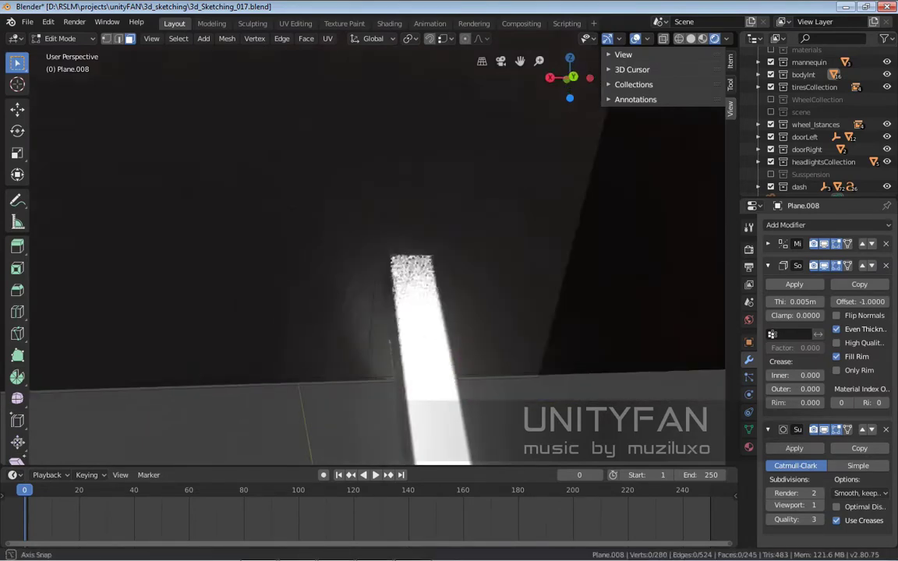
pyautogui.keyDown('alt'); pyautogui.click(445, 234); pyautogui.keyUp('alt')
pyautogui.moveTo(444, 234); pyautogui.dragTo(429, 320, button='middle')
pyautogui.press('s')
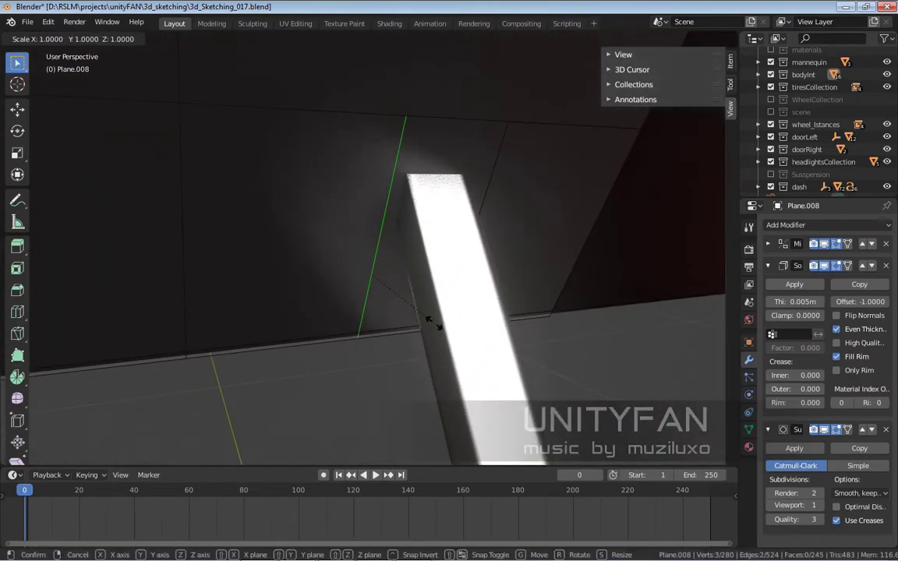
pyautogui.click(17, 109)
pyautogui.moveTo(359, 258)
pyautogui.mouseDown(button='middle')
pyautogui.moveTo(382, 374)
pyautogui.moveTo(421, 367)
pyautogui.moveTo(359, 258)
pyautogui.mouseUp(button='middle')
pyautogui.press('g')
pyautogui.click(382, 378)
# Inset and extrude the faces where the arm passes, then delete them to open a hole
pyautogui.click(421, 367)
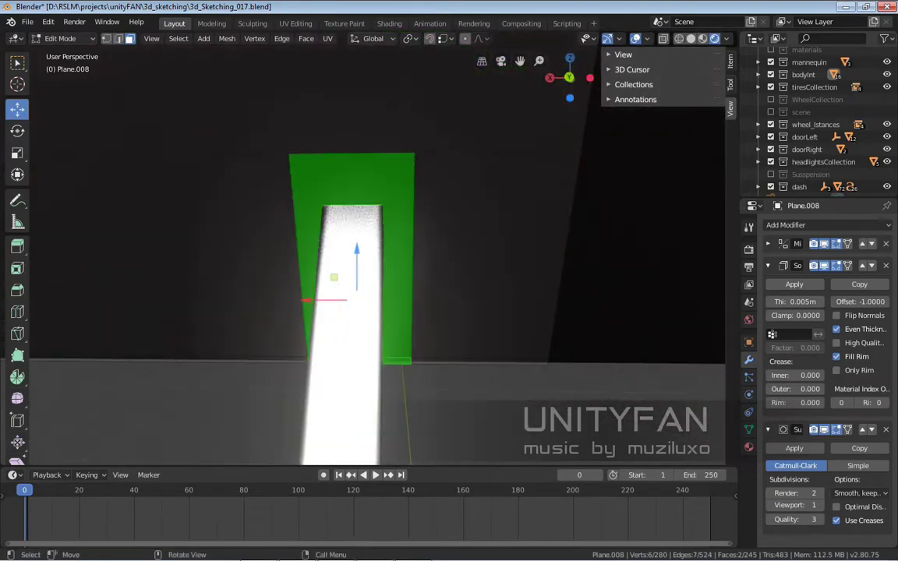
pyautogui.click(446, 353)
pyautogui.moveTo(446, 353); pyautogui.dragTo(468, 327, button='middle')
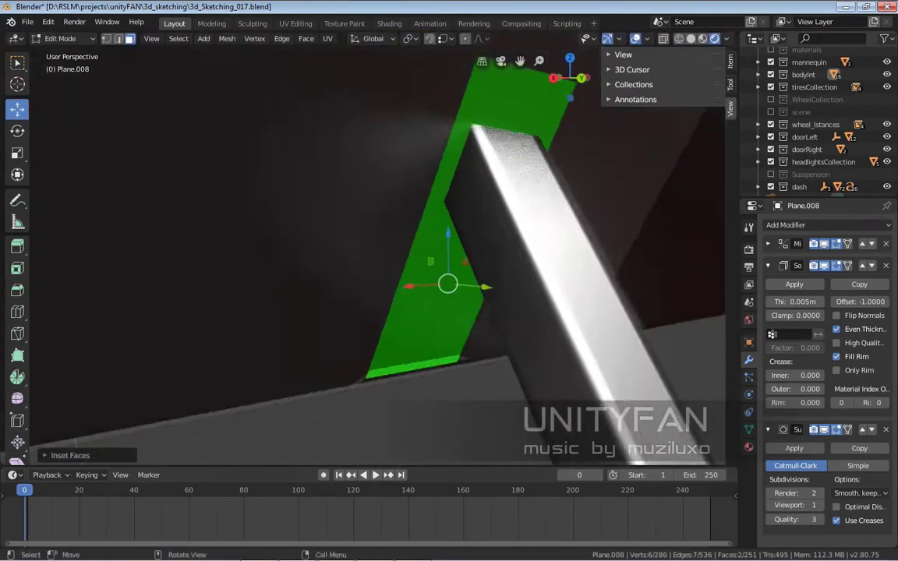
pyautogui.press('e')
pyautogui.click(468, 328)
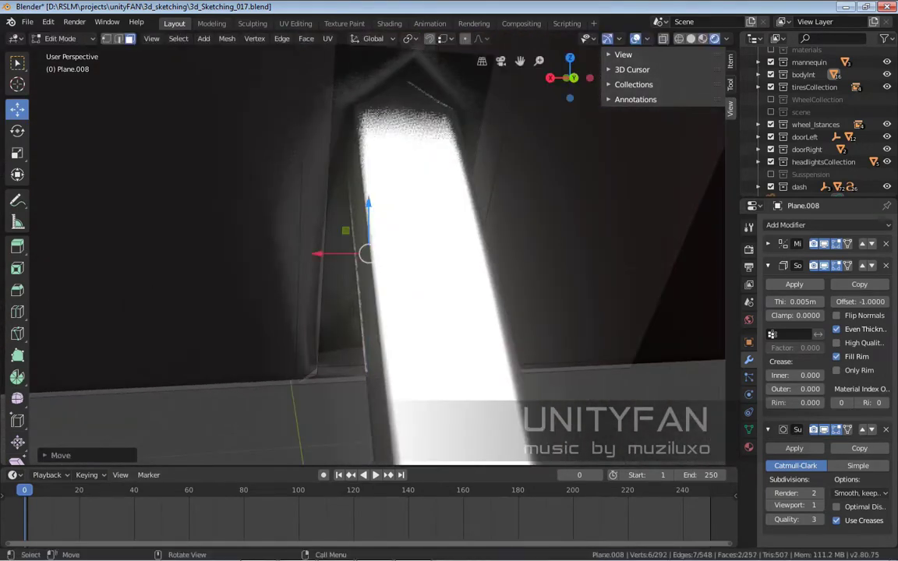
pyautogui.moveTo(468, 328); pyautogui.dragTo(379, 312, button='middle')
pyautogui.press('g')
pyautogui.press('Escape')
pyautogui.press('x')
pyautogui.click(381, 216)
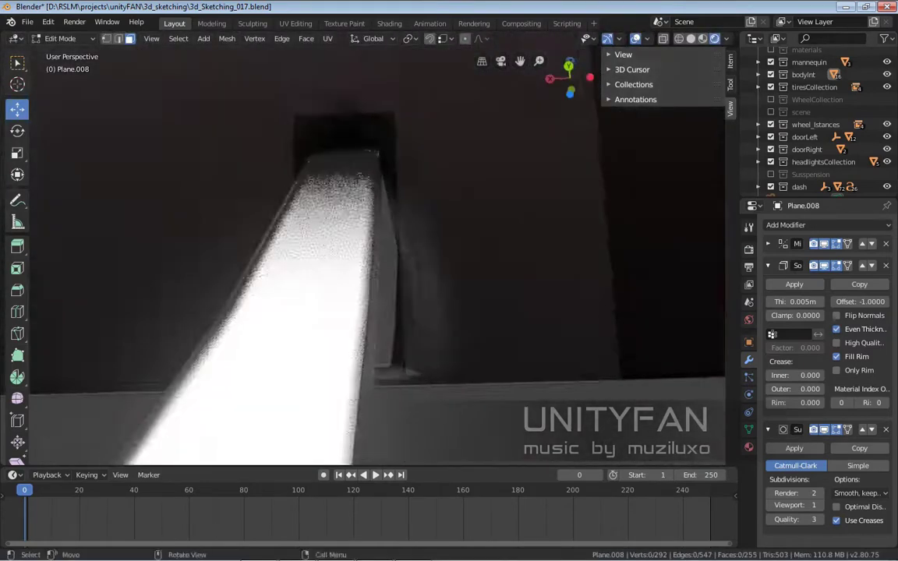
# Move the opening's edge along Z and finish editing the floor mesh
pyautogui.moveTo(381, 217); pyautogui.dragTo(164, 40, button='middle')
pyautogui.click(324, 324)
pyautogui.moveTo(324, 323)
pyautogui.mouseDown(button='middle')
pyautogui.moveTo(234, 234)
pyautogui.moveTo(312, 327)
pyautogui.mouseUp(button='middle')
pyautogui.press('g')
pyautogui.press('z')
pyautogui.click(374, 327)
pyautogui.moveTo(374, 328)
pyautogui.mouseDown(button='middle')
pyautogui.moveTo(312, 335)
pyautogui.moveTo(327, 344)
pyautogui.moveTo(372, 326)
pyautogui.moveTo(351, 273)
pyautogui.moveTo(335, 281)
pyautogui.moveTo(343, 296)
pyautogui.moveTo(312, 257)
pyautogui.moveTo(304, 204)
pyautogui.mouseUp(button='middle')
pyautogui.press('Tab')
pyautogui.rightClick(304, 204)
# Switch the viewport to Solid shading and go back into editing the floor mesh
pyautogui.press('z')
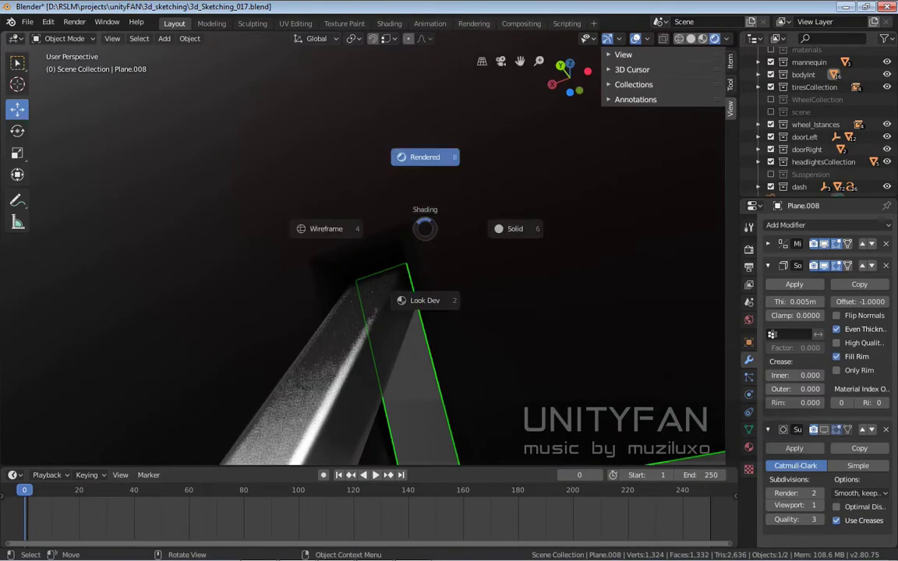
pyautogui.click(461, 231)
pyautogui.rightClick(411, 234)
pyautogui.click(411, 244)
pyautogui.press('Tab')
# Knife-cut new edges from the corners of the floor opening in vertex mode
pyautogui.moveTo(367, 249)
pyautogui.mouseDown(button='middle')
pyautogui.moveTo(351, 226)
pyautogui.moveTo(343, 234)
pyautogui.moveTo(343, 195)
pyautogui.mouseUp(button='middle')
pyautogui.press('1')
pyautogui.press('w')
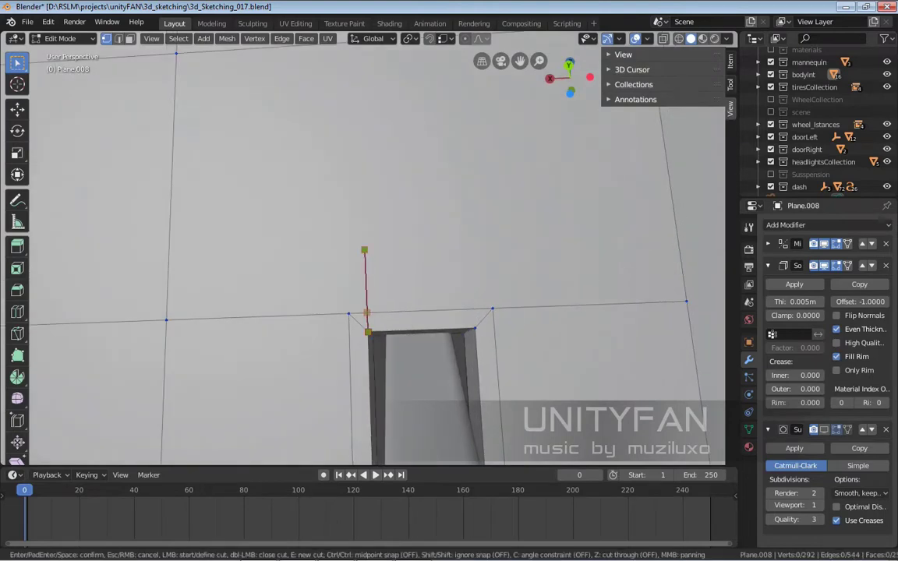
pyautogui.moveTo(343, 195); pyautogui.dragTo(343, 172, button='middle')
pyautogui.click(372, 281)
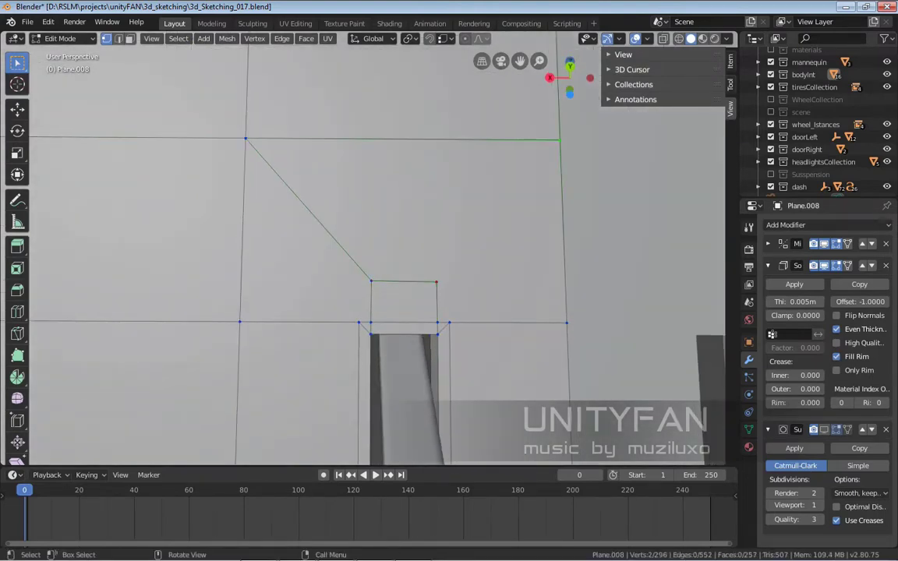
pyautogui.hotkey('alt', 'a')
pyautogui.moveTo(374, 249)
pyautogui.mouseDown(button='middle')
pyautogui.moveTo(366, 234)
pyautogui.moveTo(375, 241)
pyautogui.mouseUp(button='middle')
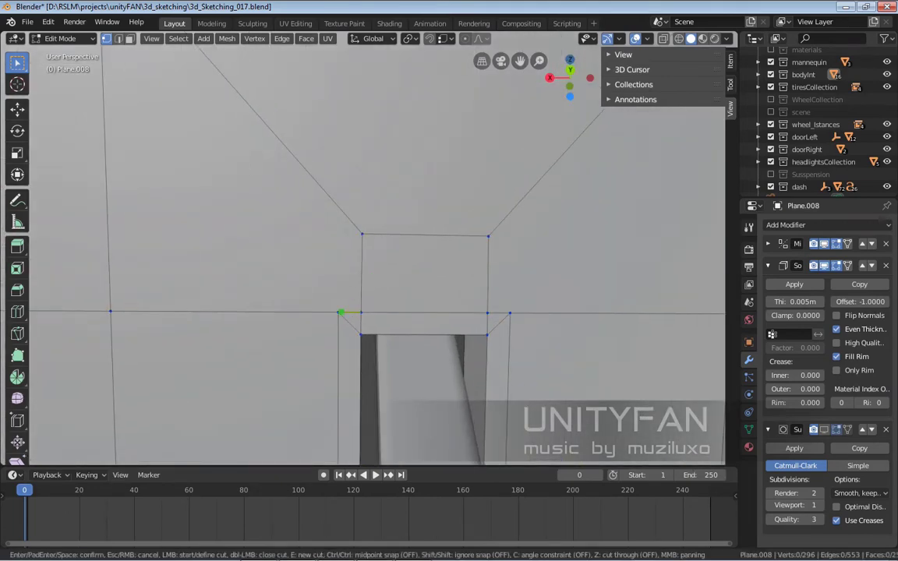
pyautogui.press('Return')
# Extrude the opening's top edge and fill a new face between its vertices
pyautogui.moveTo(510, 313)
pyautogui.mouseDown(button='middle')
pyautogui.moveTo(421, 234)
pyautogui.moveTo(375, 258)
pyautogui.moveTo(359, 219)
pyautogui.moveTo(328, 266)
pyautogui.moveTo(343, 281)
pyautogui.moveTo(371, 244)
pyautogui.moveTo(390, 250)
pyautogui.moveTo(402, 405)
pyautogui.moveTo(421, 389)
pyautogui.mouseUp(button='middle')
pyautogui.press('3')
pyautogui.press('1')
pyautogui.press('2')
pyautogui.click(343, 173)
pyautogui.press('e')
pyautogui.press('g')
pyautogui.press('KP_Decimal')
pyautogui.press('f')
# Knife-cut a new edge across the side of the floor opening
pyautogui.press('Tab')
pyautogui.rightClick(406, 250)
pyautogui.press('Tab')
pyautogui.scroll(5, 389, 328)
pyautogui.click(455, 323)
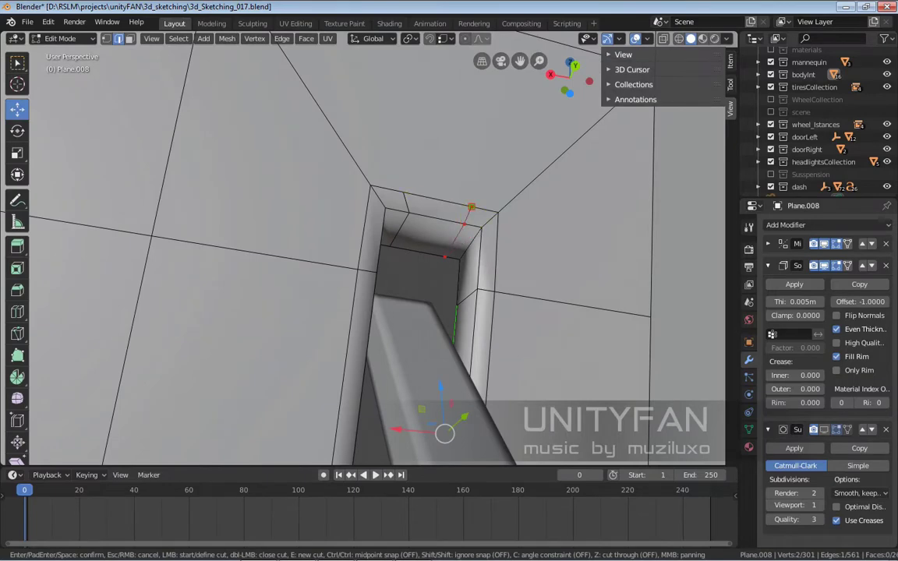
pyautogui.press('Return')
pyautogui.moveTo(445, 256); pyautogui.dragTo(390, 257, button='middle')
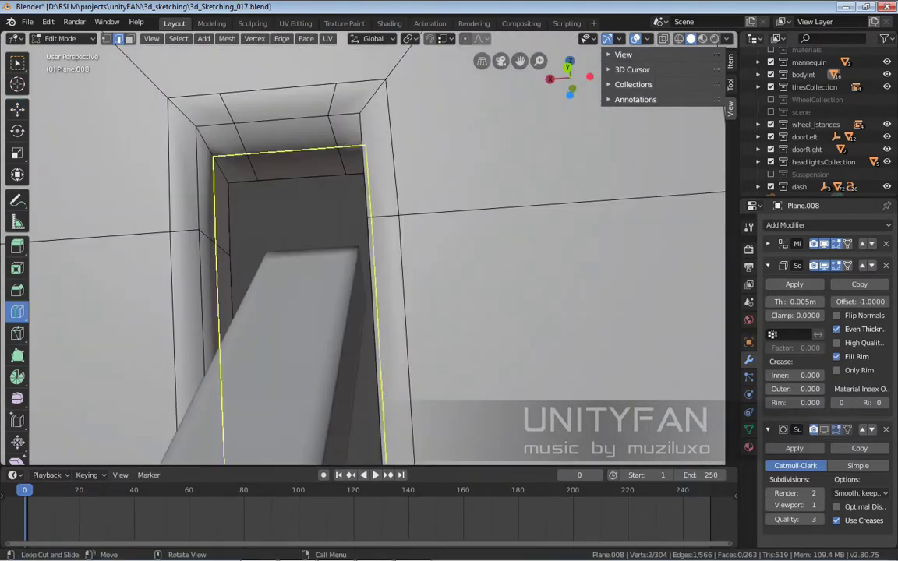
# Add a loop cut around the opening and inspect it up close
pyautogui.click(241, 140)
pyautogui.moveTo(241, 140); pyautogui.dragTo(421, 312, button='middle')
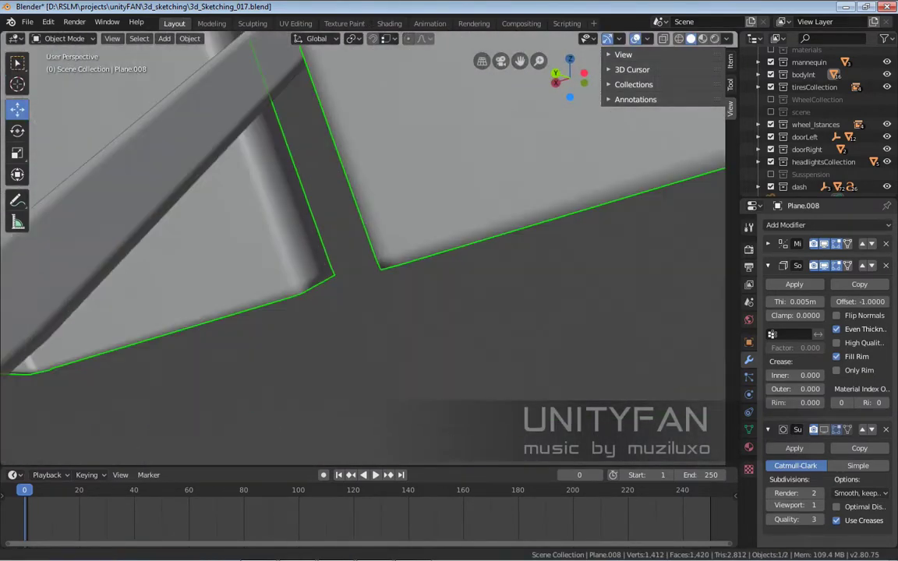
pyautogui.moveTo(374, 249); pyautogui.dragTo(406, 234, button='middle')
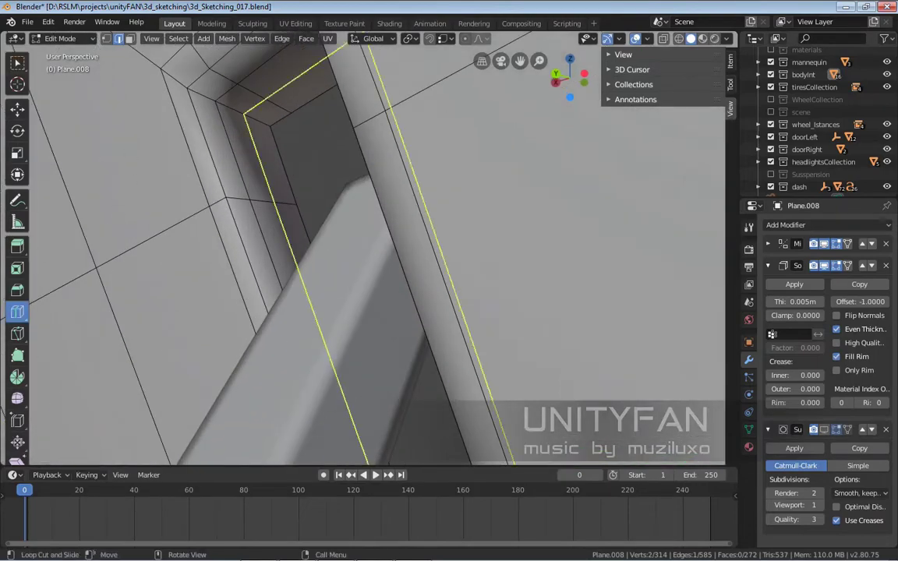
pyautogui.scroll(-5, 363, 234)
# Exit local view and check both pedal arms passing through their floor slots
pyautogui.press('Tab')
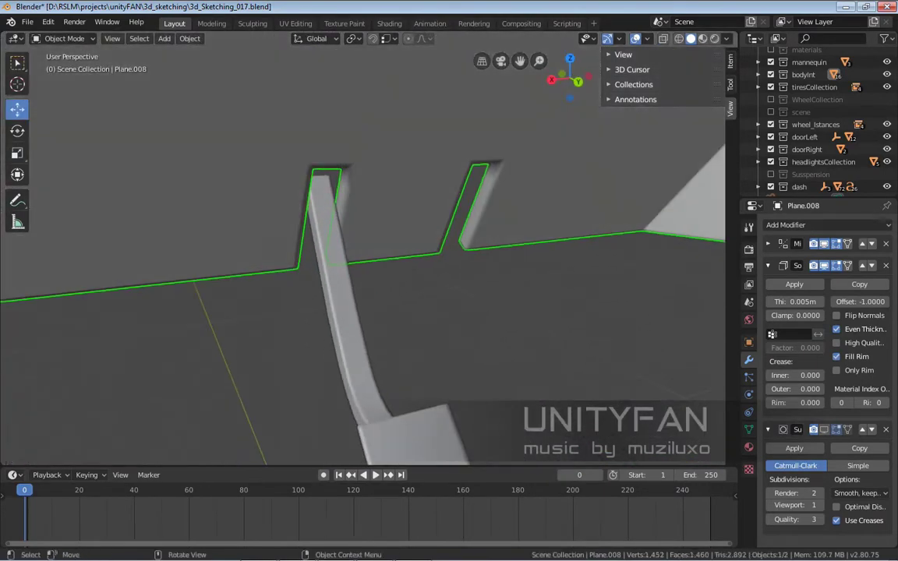
pyautogui.moveTo(363, 234)
pyautogui.mouseDown(button='middle')
pyautogui.moveTo(405, 250)
pyautogui.moveTo(374, 265)
pyautogui.mouseUp(button='middle')
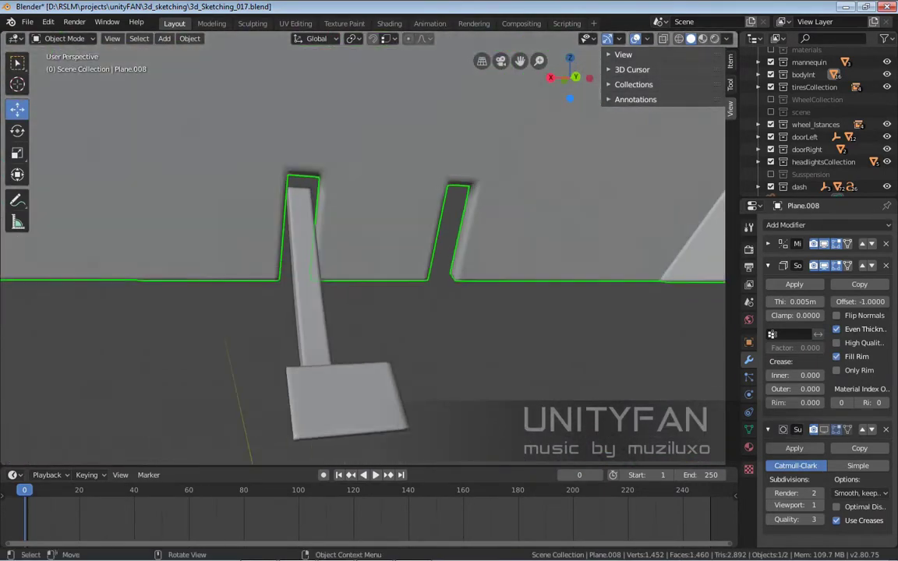
pyautogui.press('KP_Divide')
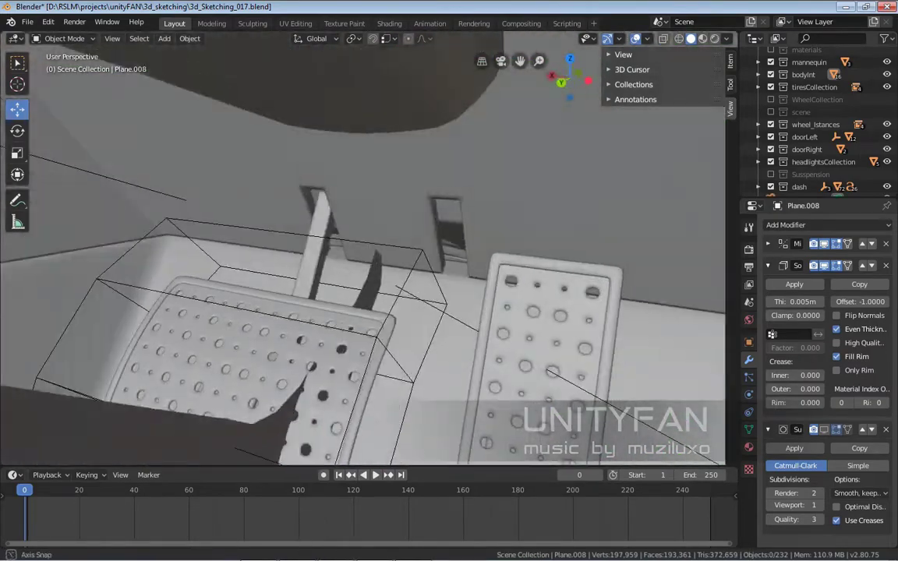
pyautogui.moveTo(374, 265)
pyautogui.mouseDown(button='middle')
pyautogui.moveTo(390, 258)
pyautogui.moveTo(366, 233)
pyautogui.moveTo(382, 242)
pyautogui.mouseUp(button='middle')
pyautogui.press('Tab')
pyautogui.press('Tab')
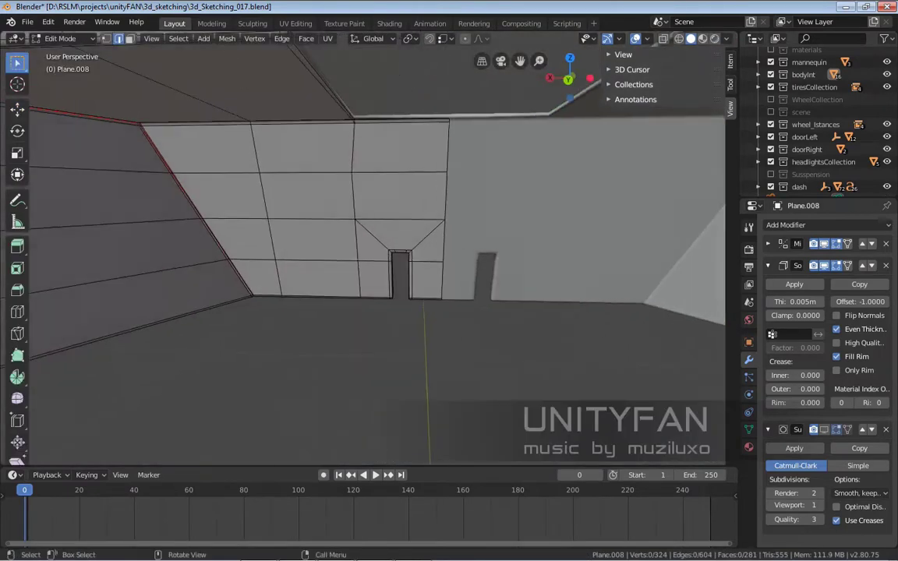
# Toggle see-through shading to inspect the wall around the slot
pyautogui.click(494, 305)
pyautogui.moveTo(494, 305); pyautogui.dragTo(484, 281, button='middle')
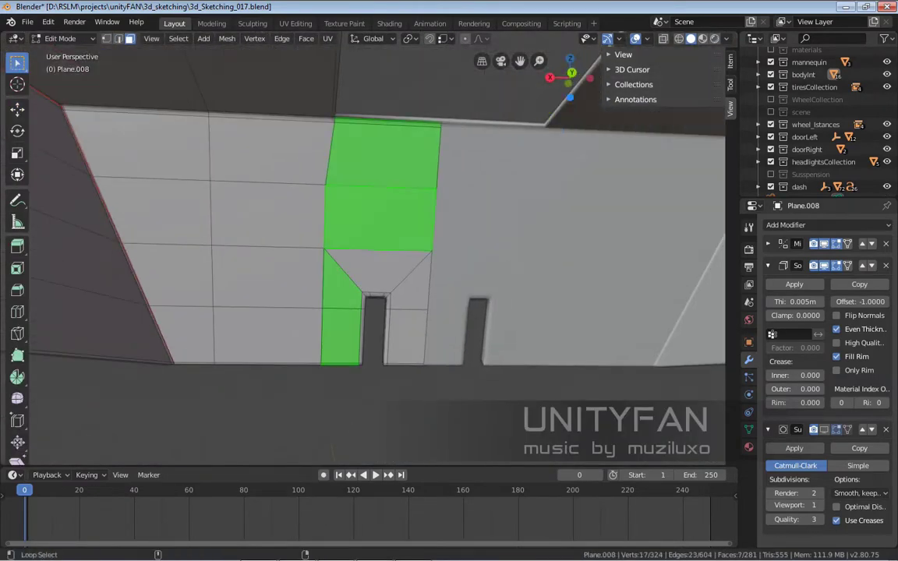
pyautogui.hotkey('alt', 'z')
pyautogui.moveTo(366, 312)
pyautogui.keyDown('shift'); pyautogui.mouseDown(button='middle')
pyautogui.moveTo(375, 249)
pyautogui.moveTo(374, 257)
pyautogui.mouseUp(button='middle'); pyautogui.keyUp('shift')
pyautogui.hotkey('shift', 'z')
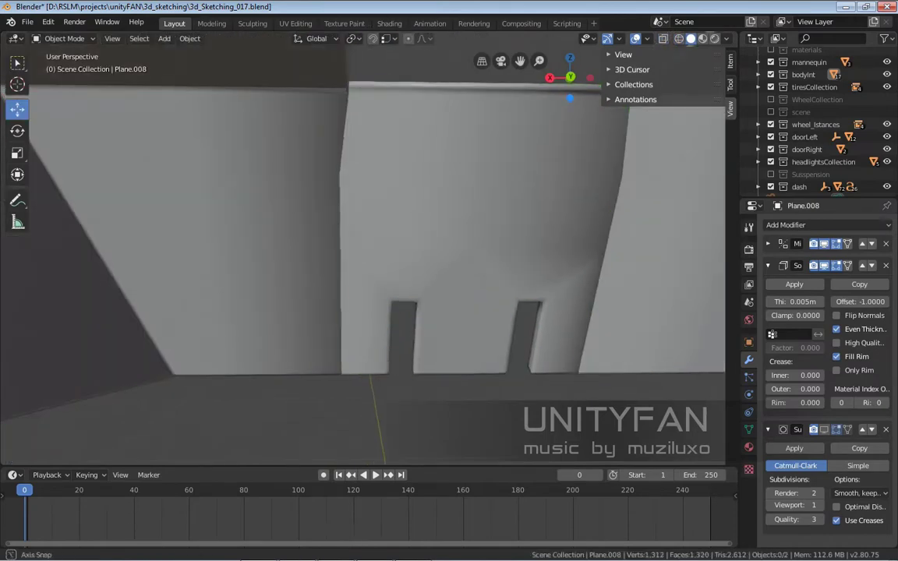
# Knife-cut a new edge along the vertical edge path of the other slotted panel
pyautogui.click(468, 234)
pyautogui.press('Tab')
pyautogui.moveTo(467, 234)
pyautogui.mouseDown(button='middle')
pyautogui.moveTo(468, 296)
pyautogui.moveTo(436, 257)
pyautogui.mouseUp(button='middle')
pyautogui.keyDown('ctrl'); pyautogui.click(326, 273); pyautogui.keyUp('ctrl')
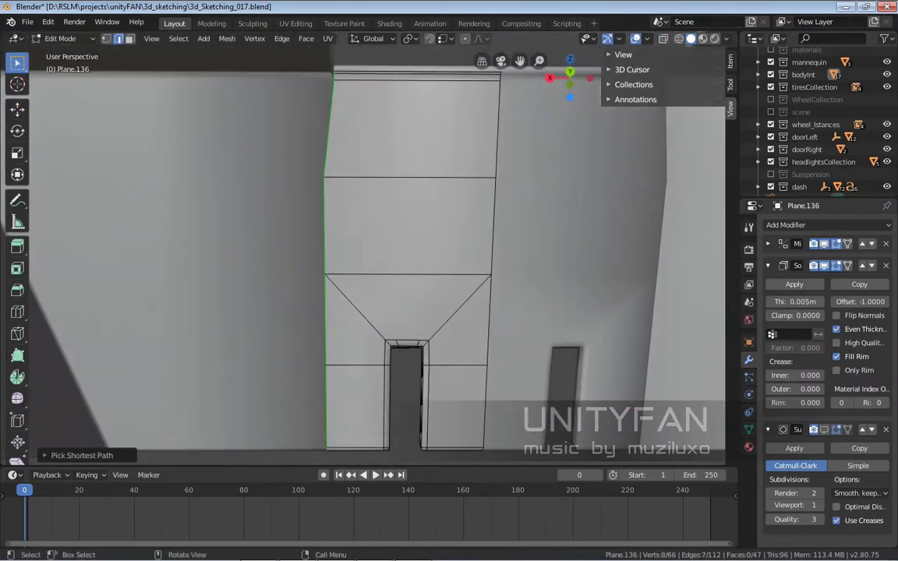
pyautogui.click(17, 109)
pyautogui.moveTo(367, 249); pyautogui.dragTo(437, 203, button='middle')
pyautogui.hotkey('alt', 'a')
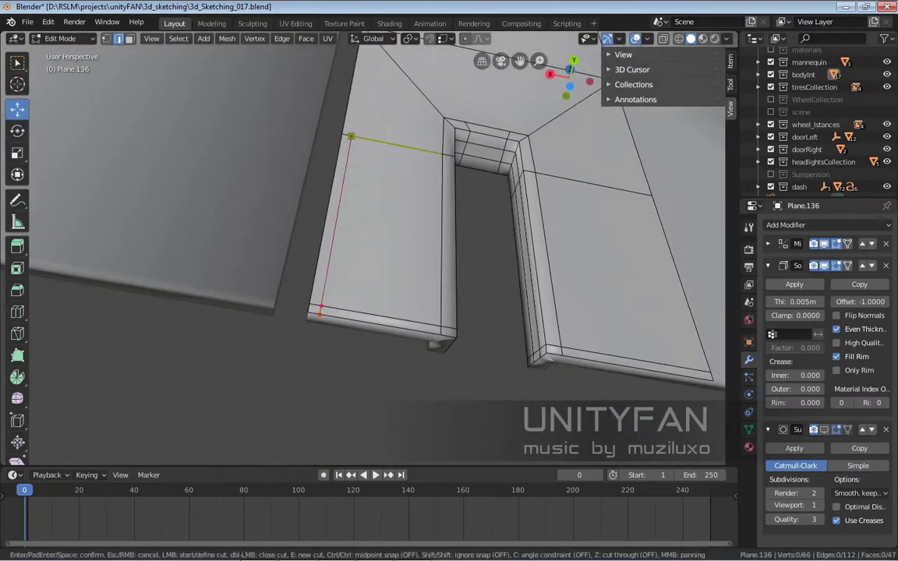
pyautogui.moveTo(454, 154); pyautogui.dragTo(595, 193, button='middle')
pyautogui.press('Return')
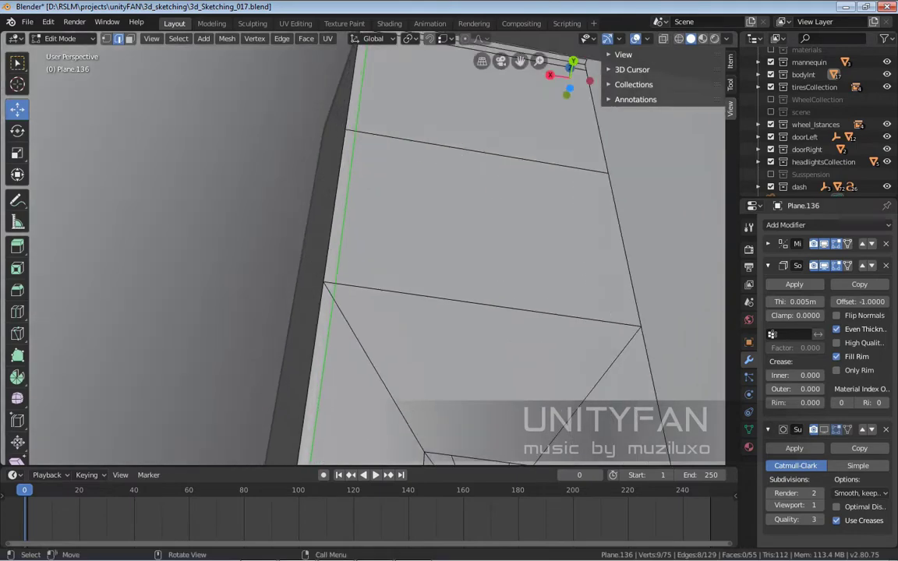
pyautogui.moveTo(349, 145)
pyautogui.mouseDown(button='middle')
pyautogui.moveTo(267, 391)
pyautogui.moveTo(345, 277)
pyautogui.mouseUp(button='middle')
pyautogui.press('Tab')
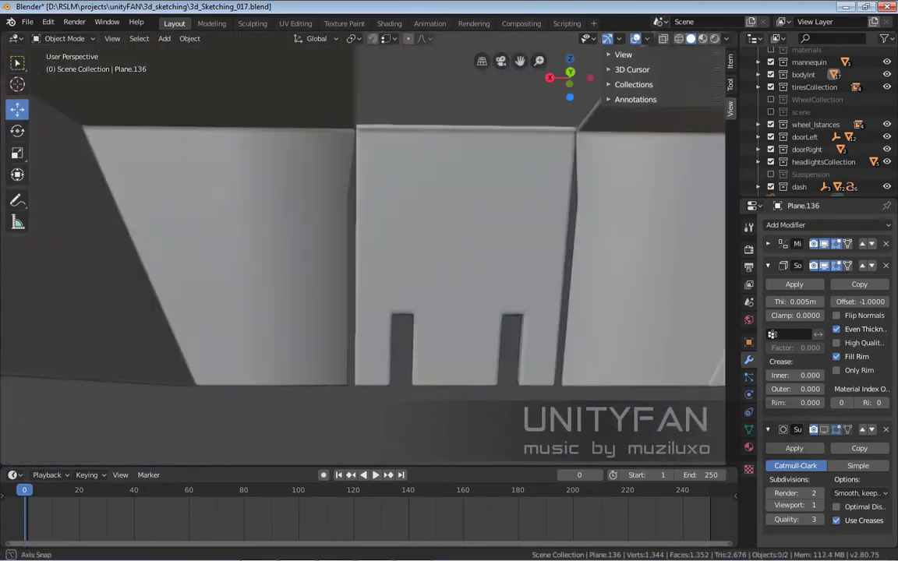
# Move the floor's vertical edge path toward the panel and check it in orthographic view
pyautogui.press('Tab')
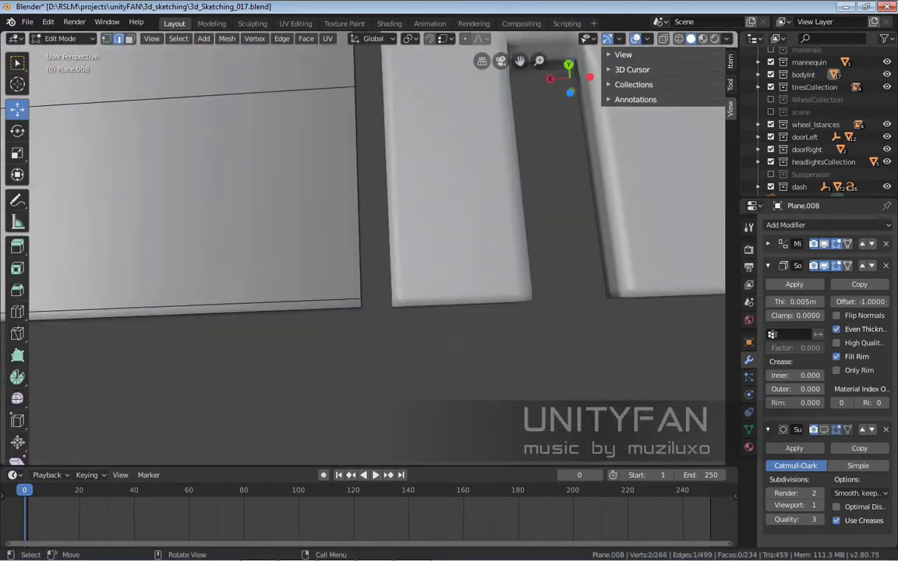
pyautogui.keyDown('ctrl'); pyautogui.click(367, 234); pyautogui.keyUp('ctrl')
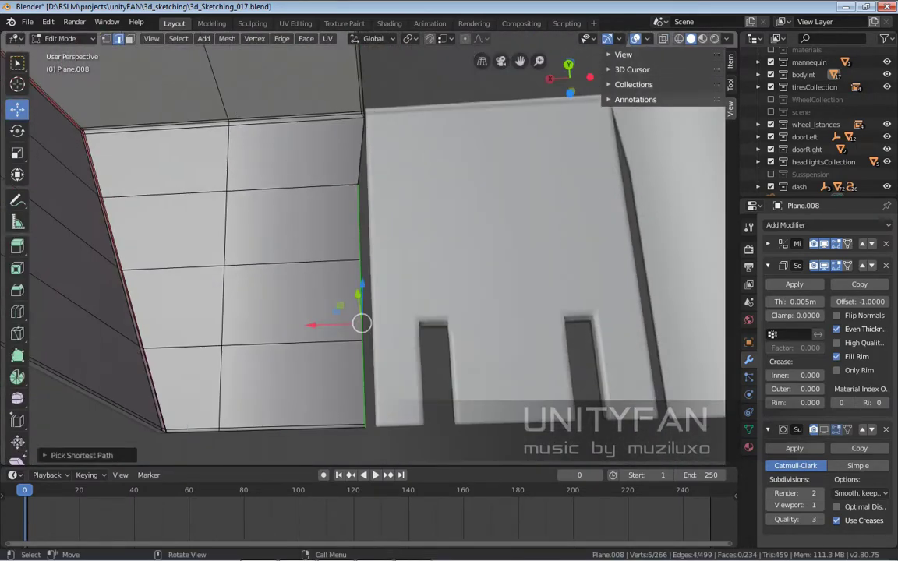
pyautogui.press('g')
pyautogui.press('Return')
pyautogui.scroll(-3, 374, 249)
pyautogui.moveTo(374, 249)
pyautogui.mouseDown(button='middle')
pyautogui.moveTo(328, 234)
pyautogui.moveTo(351, 241)
pyautogui.moveTo(335, 226)
pyautogui.mouseUp(button='middle')
pyautogui.scroll(5, 374, 249)
pyautogui.press('Return')
pyautogui.press('Tab')
# On the right floor panel, delete the selected faces and dissolve the edges beside the slot
pyautogui.click(546, 195)
pyautogui.press('Tab')
pyautogui.scroll(3, 375, 249)
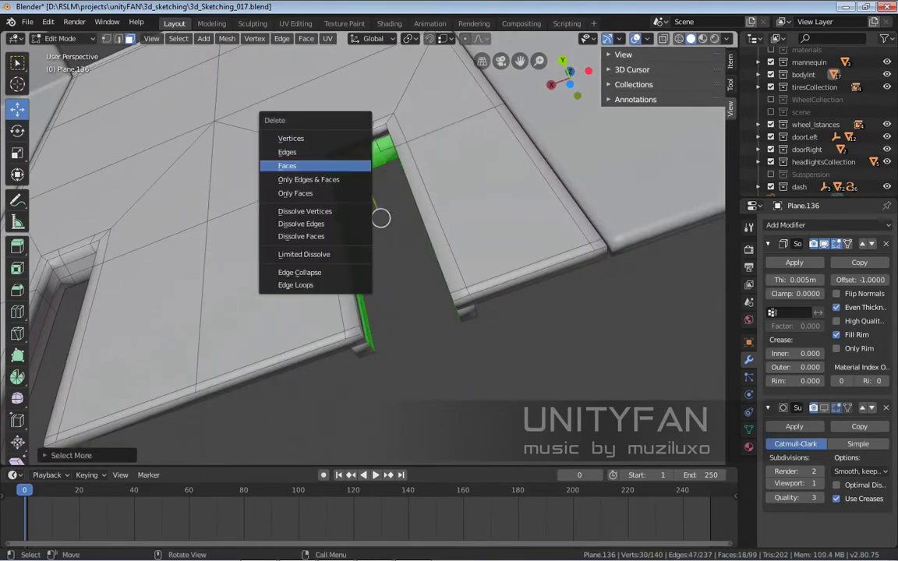
pyautogui.press('Return')
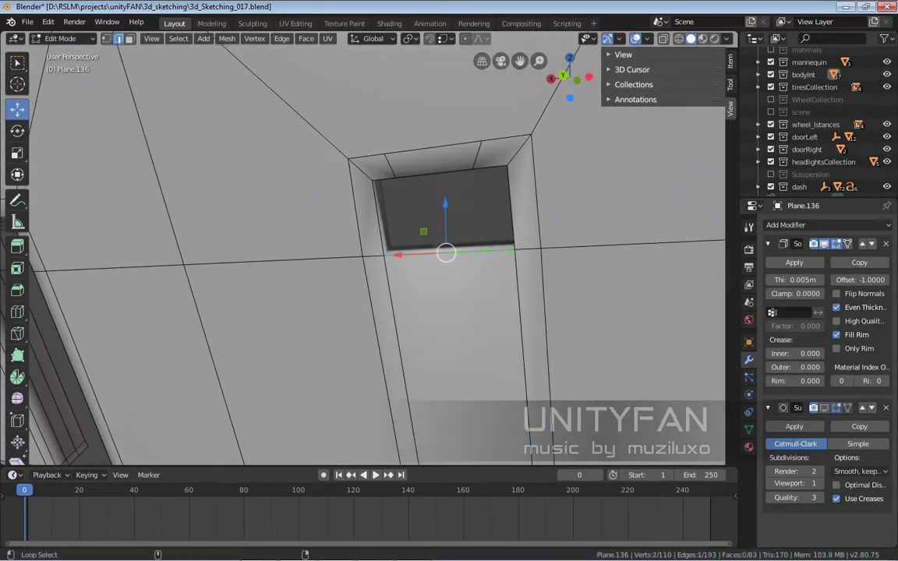
pyautogui.keyDown('shift'); pyautogui.click(399, 160); pyautogui.keyUp('shift')
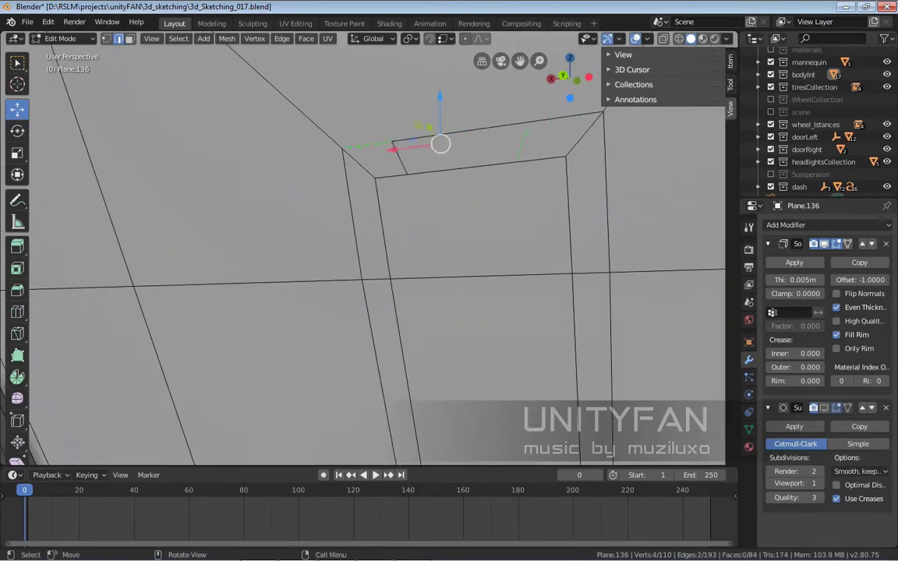
pyautogui.click(472, 211)
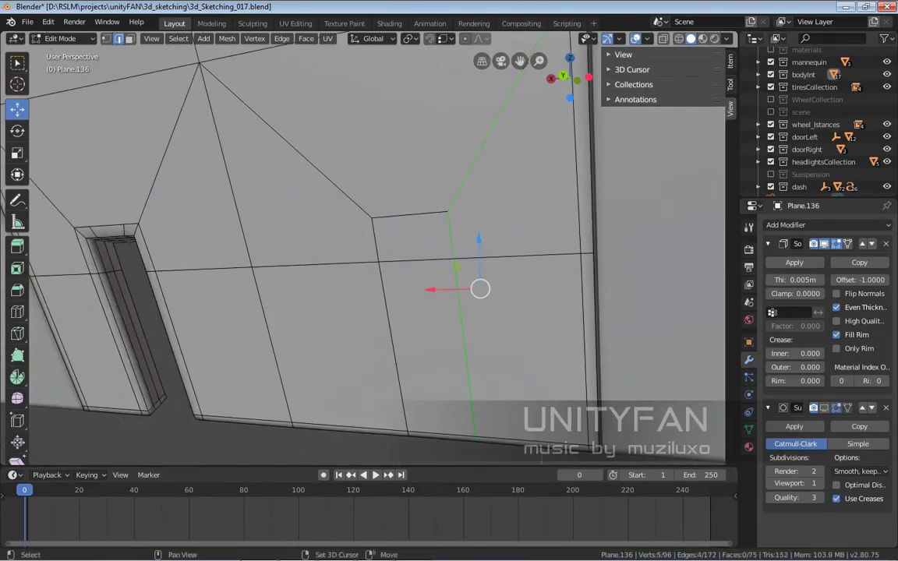
# Check the floor panel from below, then select another face of the slot bracket
pyautogui.press('Tab')
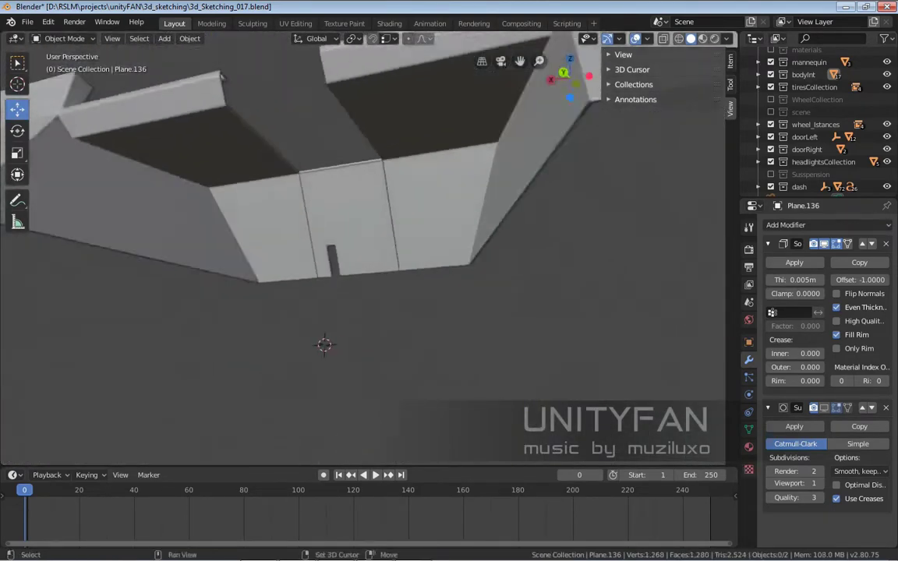
pyautogui.moveTo(325, 345)
pyautogui.mouseDown(button='middle')
pyautogui.moveTo(342, 448)
pyautogui.moveTo(367, 436)
pyautogui.moveTo(405, 455)
pyautogui.moveTo(386, 390)
pyautogui.moveTo(374, 234)
pyautogui.moveTo(335, 297)
pyautogui.moveTo(366, 234)
pyautogui.mouseUp(button='middle')
pyautogui.press('Tab')
pyautogui.keyDown('shift'); pyautogui.click(371, 296); pyautogui.keyUp('shift')
# Leave Edit Mode and local view to show the whole car interior
pyautogui.scroll(-3, 350, 281)
pyautogui.press('Tab')
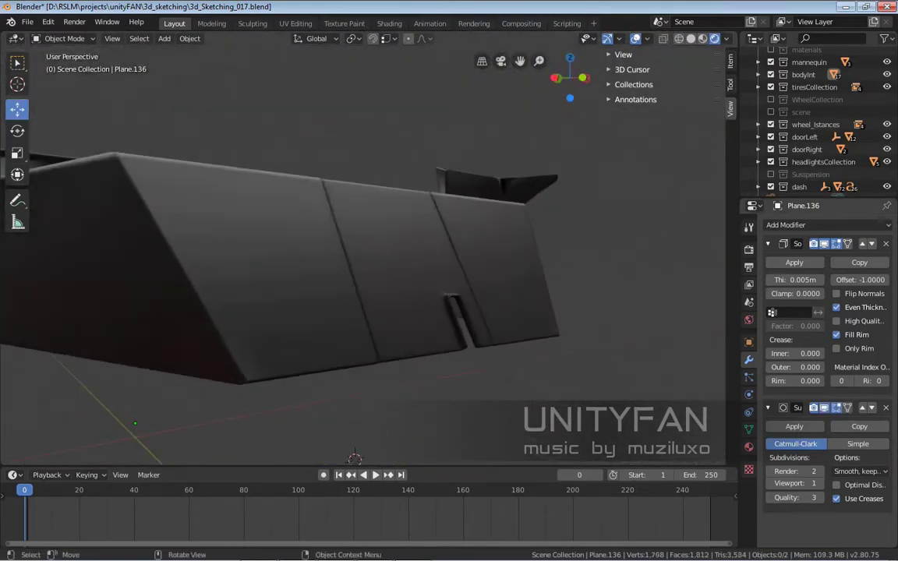
pyautogui.press('KP_Divide')
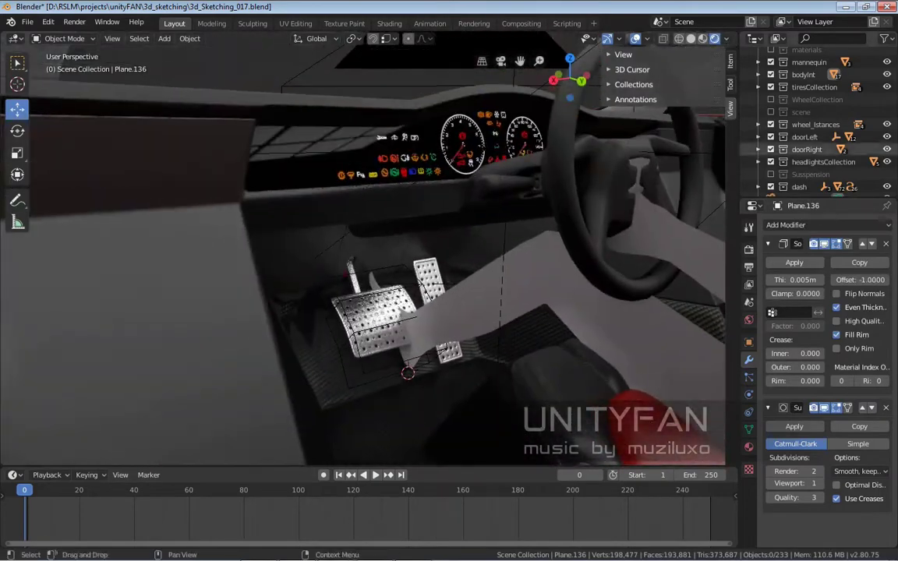
pyautogui.scroll(2, 819, 125)
pyautogui.moveTo(351, 273); pyautogui.dragTo(437, 234, button='middle')
pyautogui.scroll(-4, 811, 178)
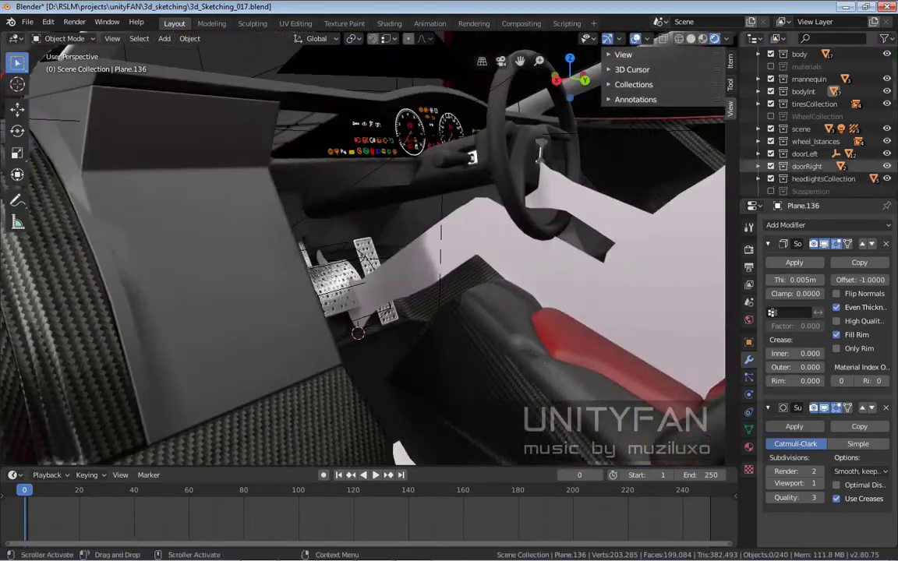
pyautogui.scroll(5, 819, 124)
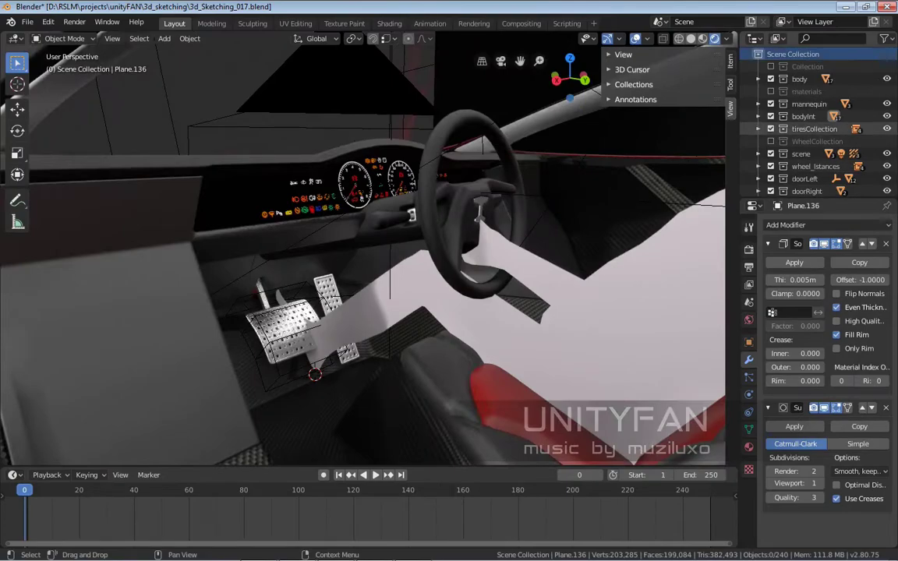
pyautogui.moveTo(351, 273); pyautogui.dragTo(327, 281, button='middle')
# Zoom in on the pedals and frame the wide pedal Plane.133
pyautogui.click(374, 304)
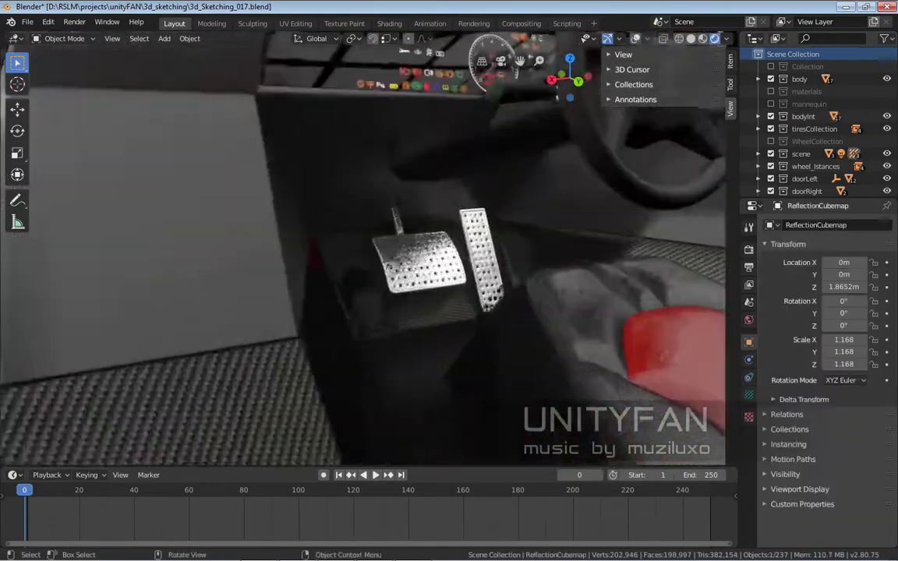
pyautogui.moveTo(374, 304); pyautogui.dragTo(389, 288, button='middle')
pyautogui.moveTo(358, 257); pyautogui.dragTo(468, 250, button='middle')
pyautogui.scroll(-5, 363, 250)
pyautogui.click(386, 269)
pyautogui.press('KP_Decimal')
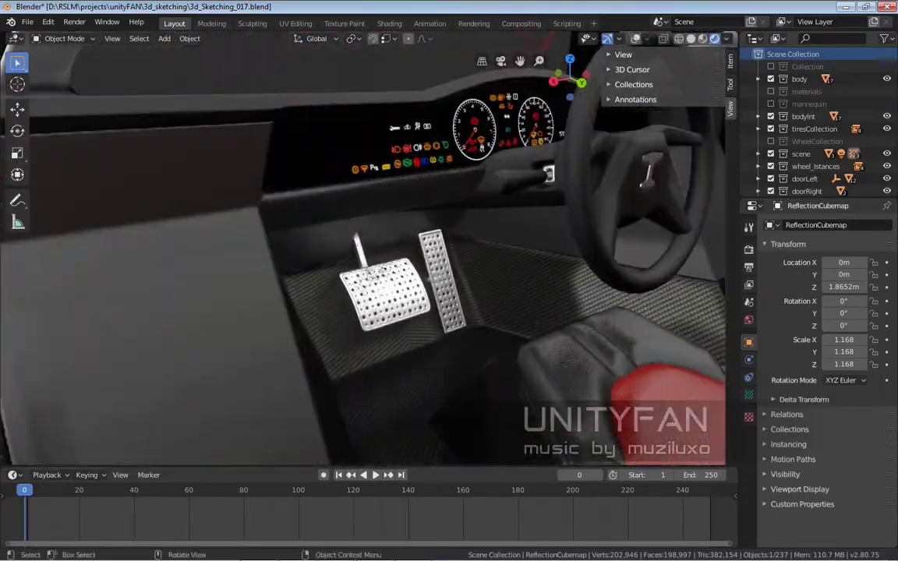
# Inspect the wide pedal plate's mesh and reset its origin with Object > Set Origin
pyautogui.moveTo(459, 433); pyautogui.dragTo(426, 427, button='middle')
pyautogui.press('Tab')
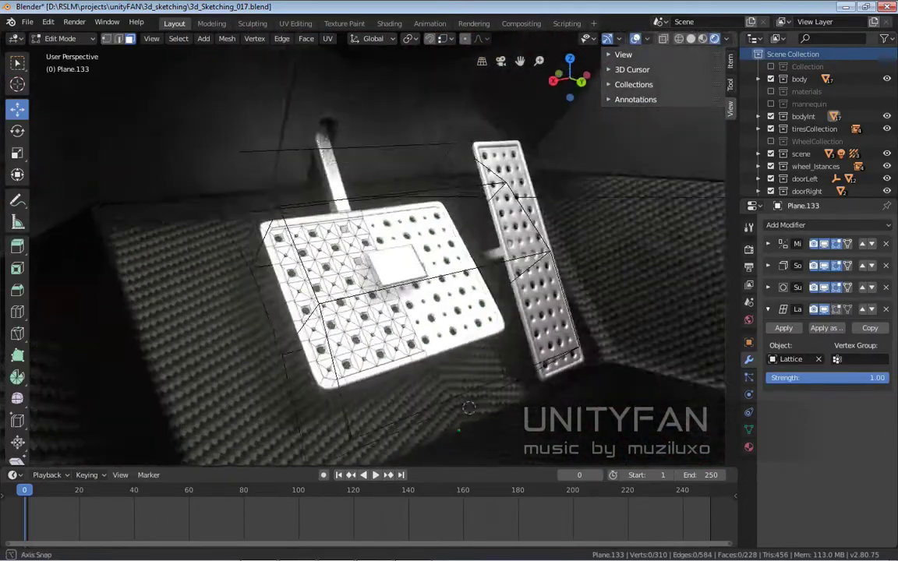
pyautogui.scroll(4, 442, 421)
pyautogui.scroll(3, 351, 421)
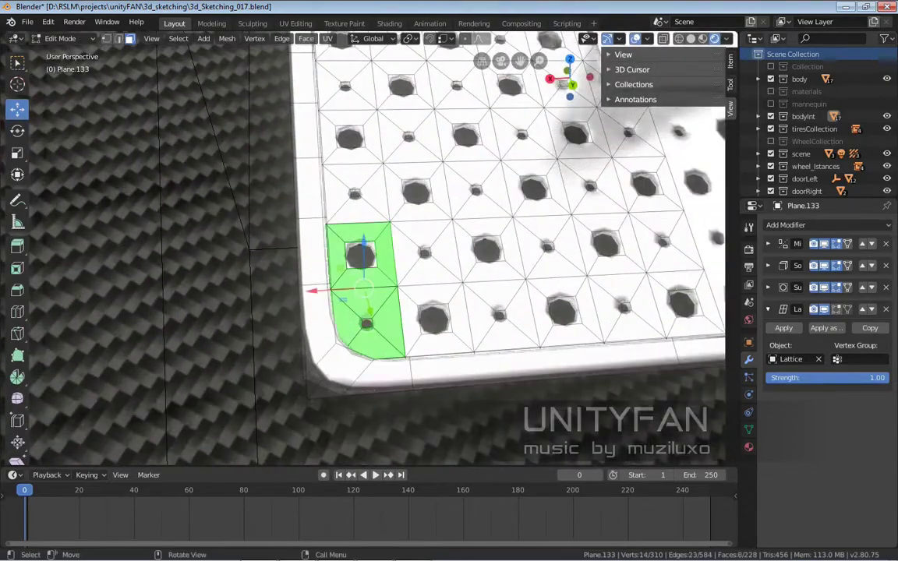
pyautogui.scroll(-5, 367, 258)
pyautogui.press('Tab')
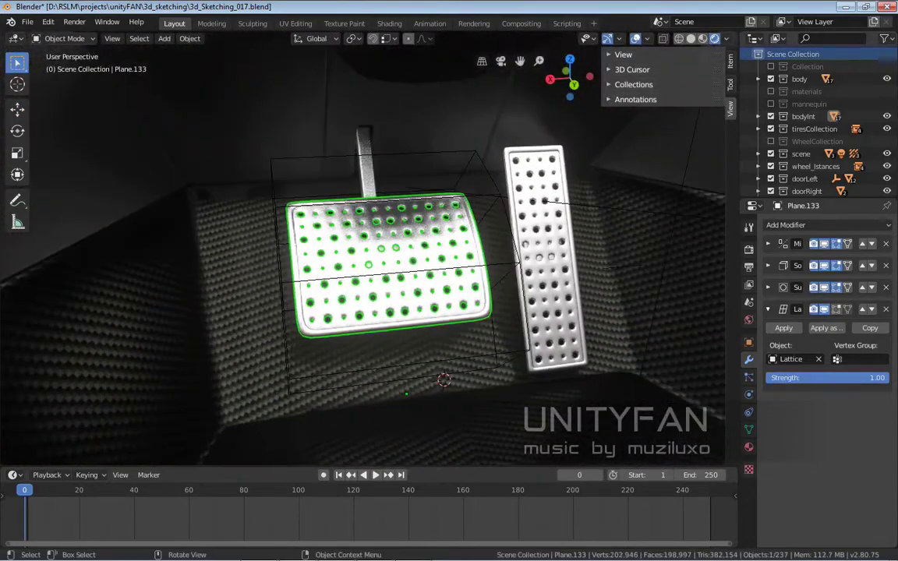
pyautogui.scroll(-3, 363, 250)
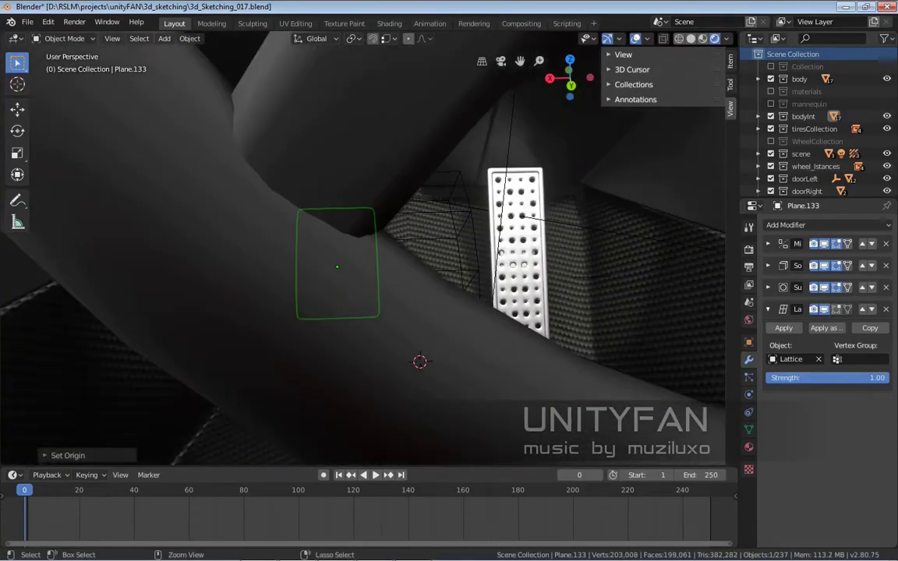
pyautogui.press('KP_Decimal')
pyautogui.scroll(-2, 362, 250)
pyautogui.press('Tab')
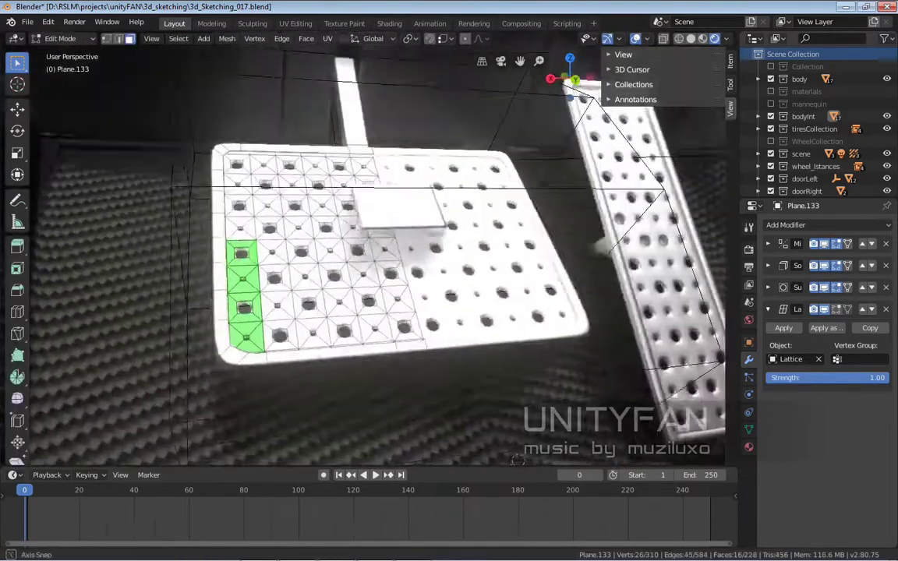
pyautogui.moveTo(363, 249)
pyautogui.mouseDown(button='middle')
pyautogui.moveTo(406, 218)
pyautogui.moveTo(389, 250)
pyautogui.mouseUp(button='middle')
pyautogui.press('Tab')
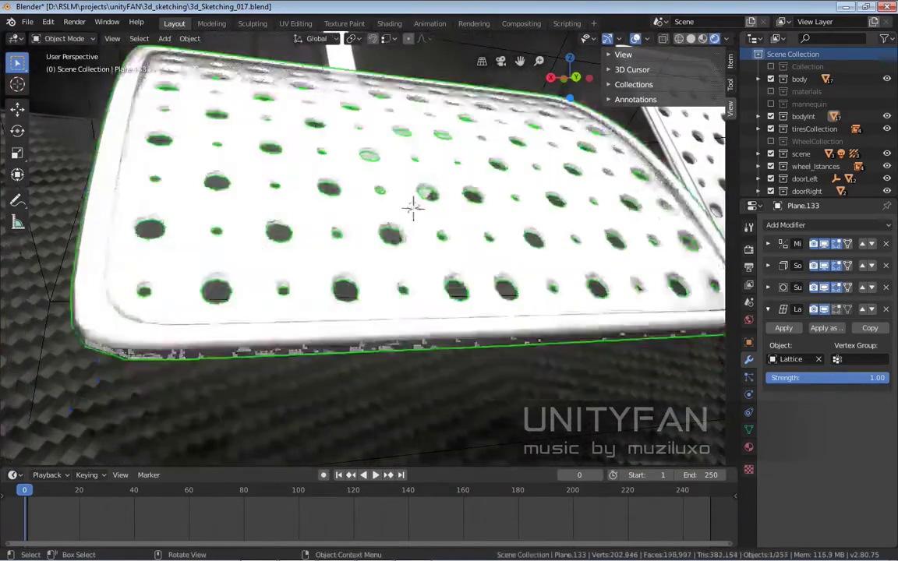
pyautogui.click(190, 38)
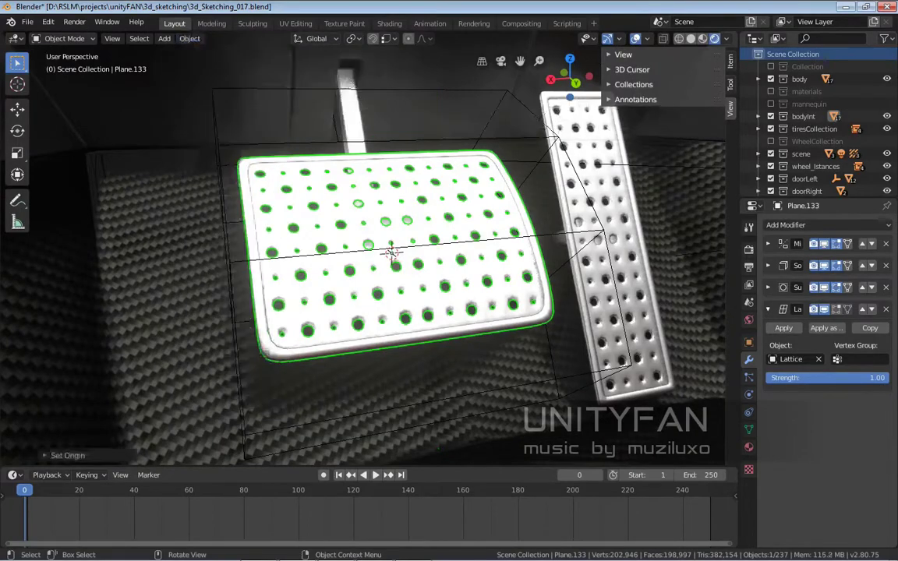
pyautogui.scroll(-2, 363, 249)
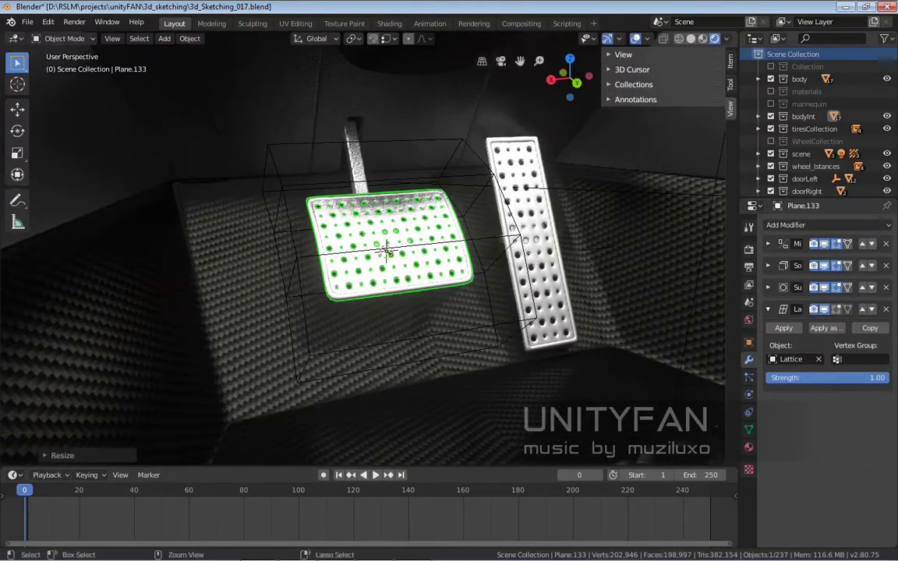
# Scale the narrow right pedal Plane.132 to 0.8 and view both pedals in the car
pyautogui.moveTo(386, 250); pyautogui.dragTo(351, 257, button='middle')
pyautogui.click(507, 265)
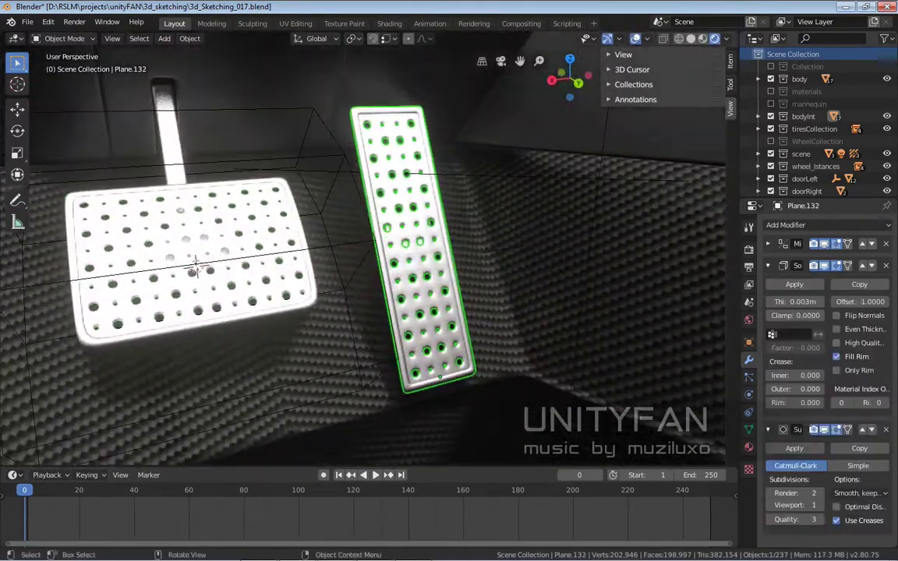
pyautogui.click(195, 267)
pyautogui.scroll(-5, 195, 267)
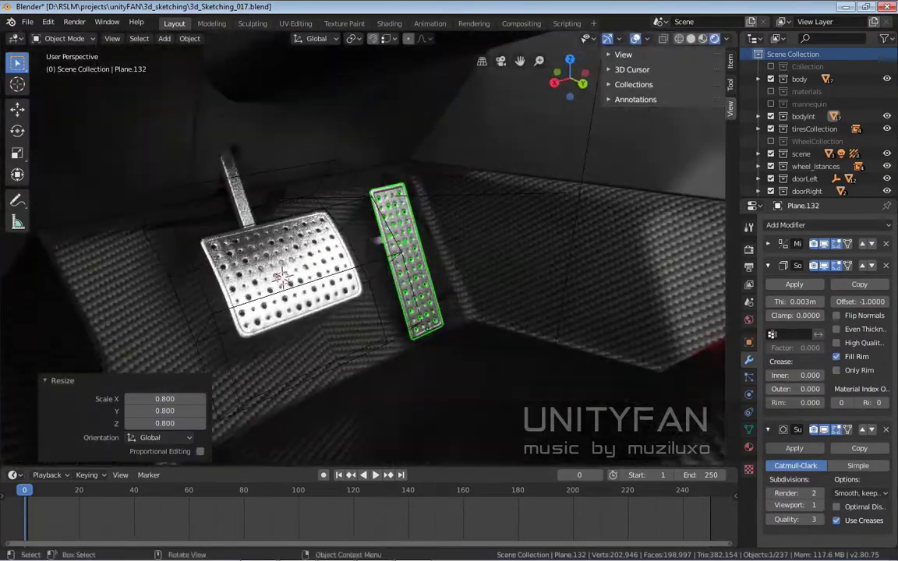
pyautogui.moveTo(195, 267); pyautogui.dragTo(241, 331, button='middle')
pyautogui.scroll(5, 405, 250)
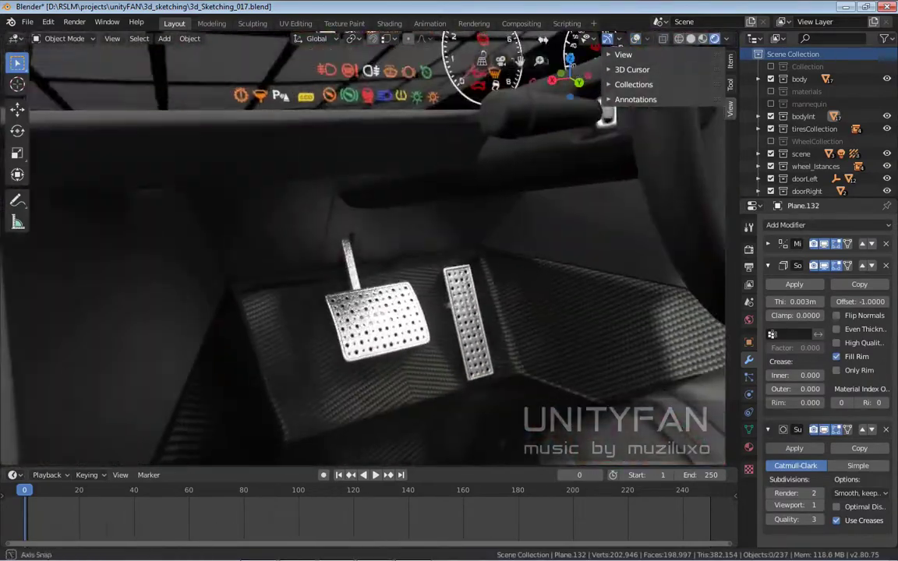
pyautogui.moveTo(406, 250)
pyautogui.mouseDown(button='middle')
pyautogui.moveTo(374, 266)
pyautogui.moveTo(327, 257)
pyautogui.mouseUp(button='middle')
pyautogui.scroll(-5, 363, 250)
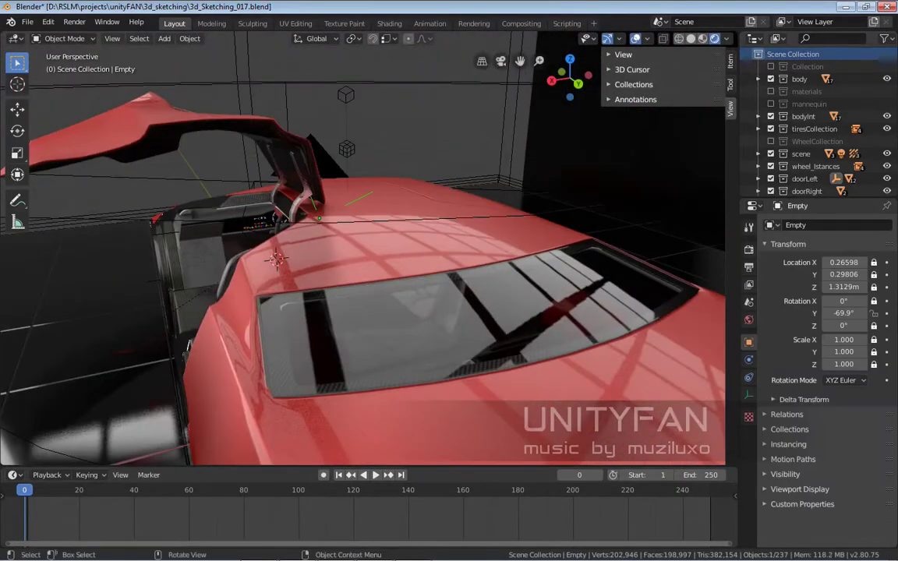
# Select the Empty, show its rotation in the sidebar Item tab, and orbit around the open door
pyautogui.click(623, 54)
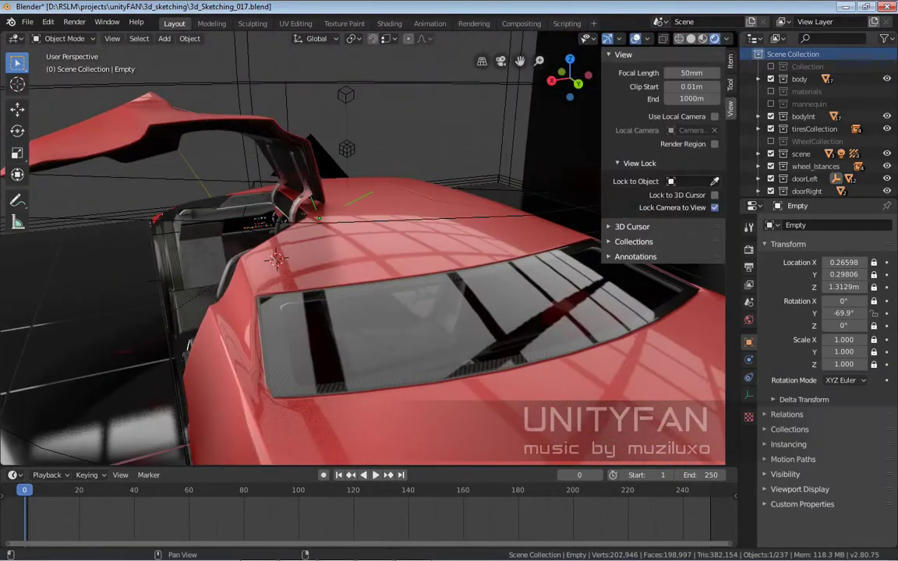
pyautogui.click(623, 53)
pyautogui.click(624, 54)
pyautogui.moveTo(390, 250); pyautogui.dragTo(344, 258, button='middle')
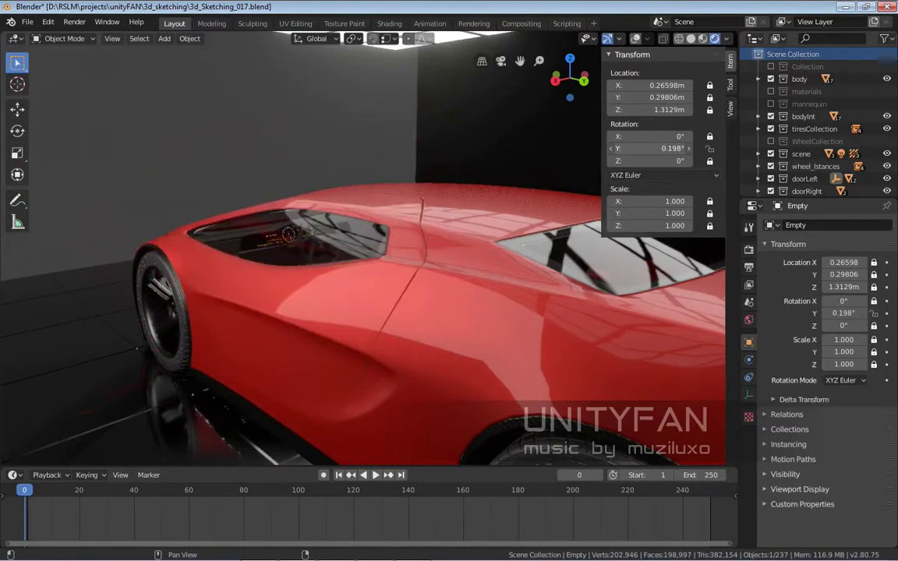
pyautogui.moveTo(390, 257); pyautogui.dragTo(296, 258, button='middle')
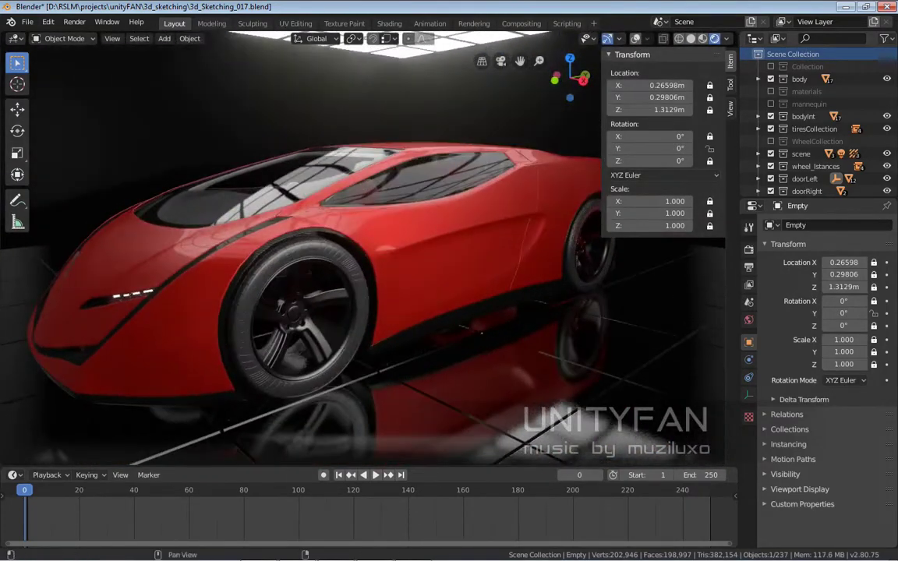
pyautogui.moveTo(608, 140); pyautogui.dragTo(624, 141)
pyautogui.moveTo(390, 257)
pyautogui.mouseDown(button='middle')
pyautogui.moveTo(265, 250)
pyautogui.moveTo(265, 296)
pyautogui.moveTo(234, 343)
pyautogui.mouseUp(button='middle')
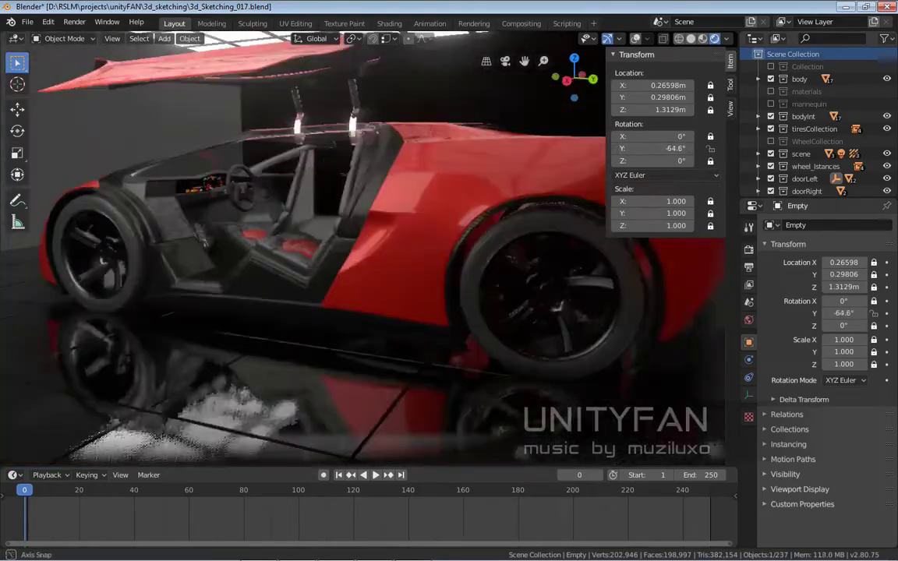